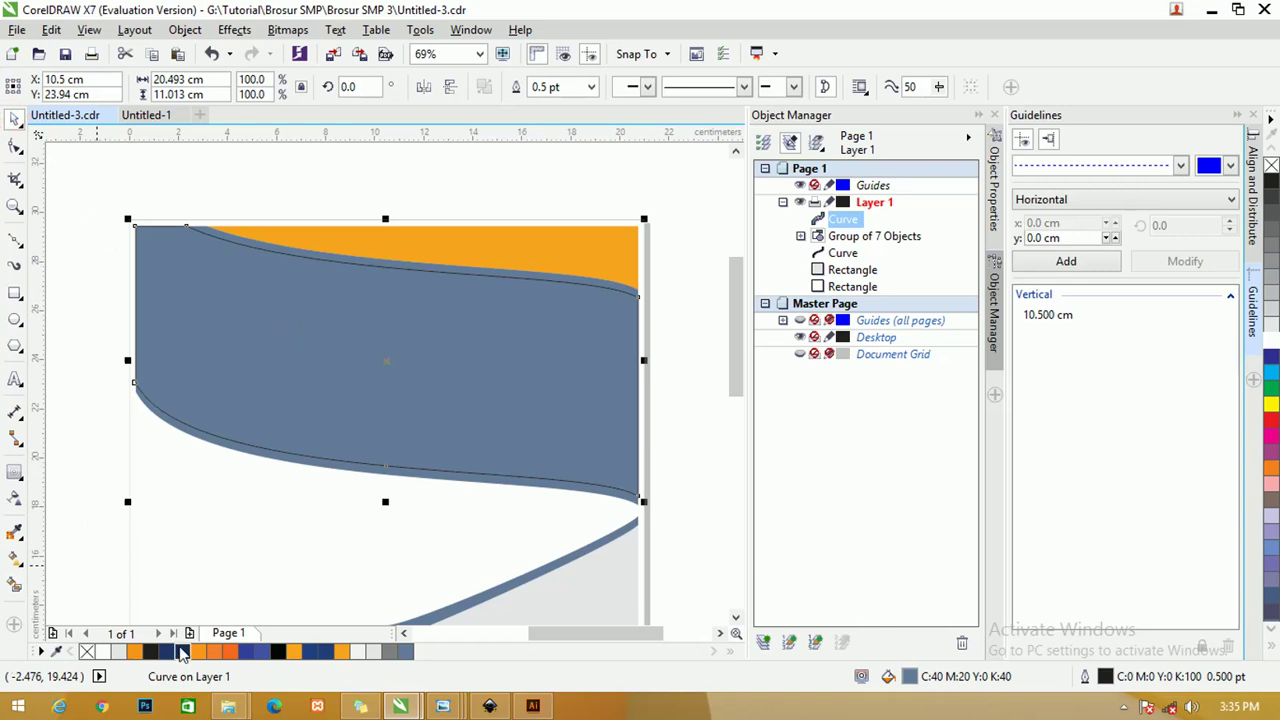
Fill the large wave shape with dark navy and ungroup all objects in the group of seven brochure shapes
{"action": "left_click", "coordinate": [182, 651]}
{"action": "left_click", "coordinate": [540, 232]}
{"action": "scroll", "coordinate": [540, 232], "scroll_direction": "down", "scroll_amount": 2}
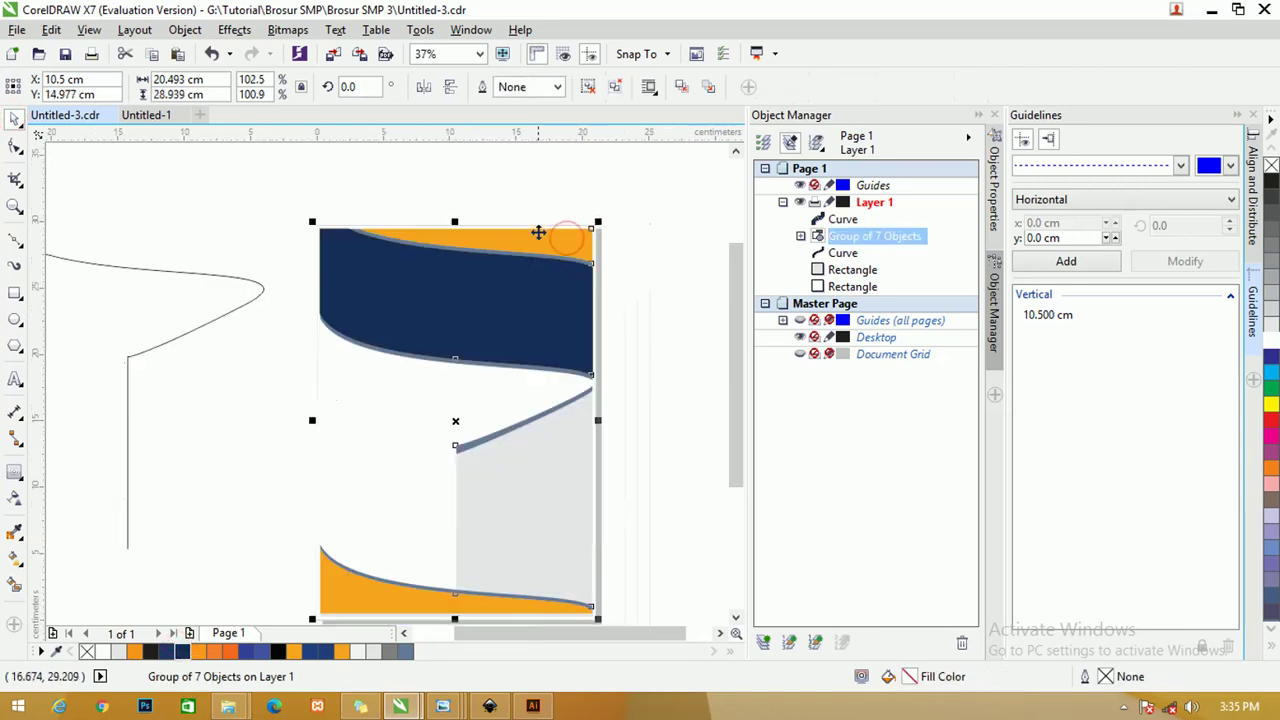
{"action": "left_click_drag", "start_coordinate": [540, 232], "coordinate": [543, 215]}
{"action": "right_click", "coordinate": [553, 243]}
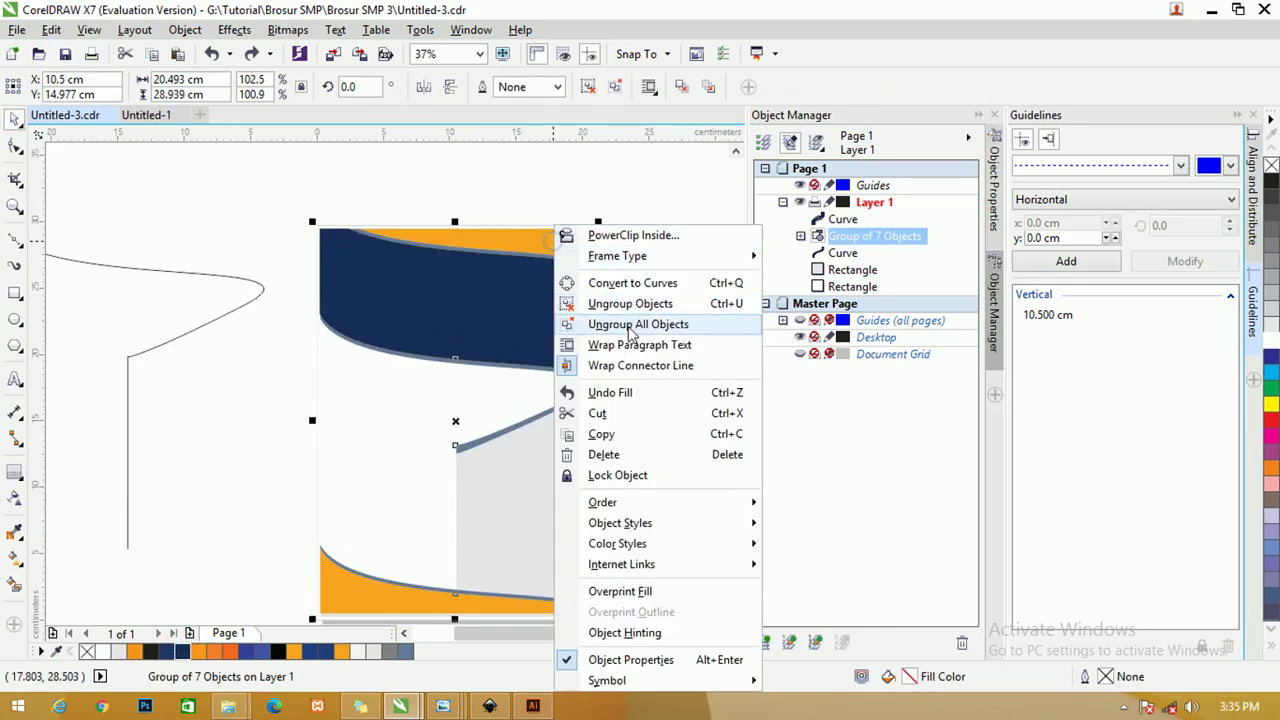
{"action": "left_click", "coordinate": [636, 333]}
Fill both orange wave shapes at the page's upper and lower edges with yellow (C0 M0 Y100 K0)
{"action": "left_click", "coordinate": [569, 240]}
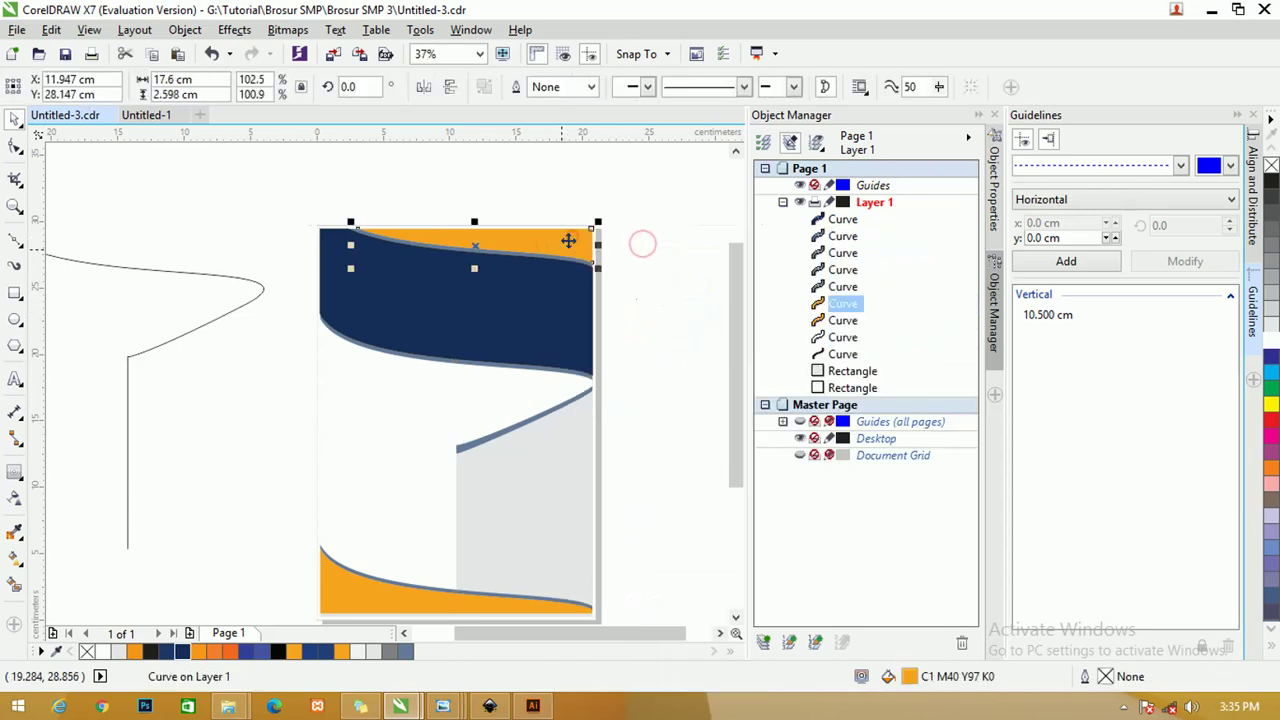
{"action": "left_click", "coordinate": [366, 598], "text": "shift"}
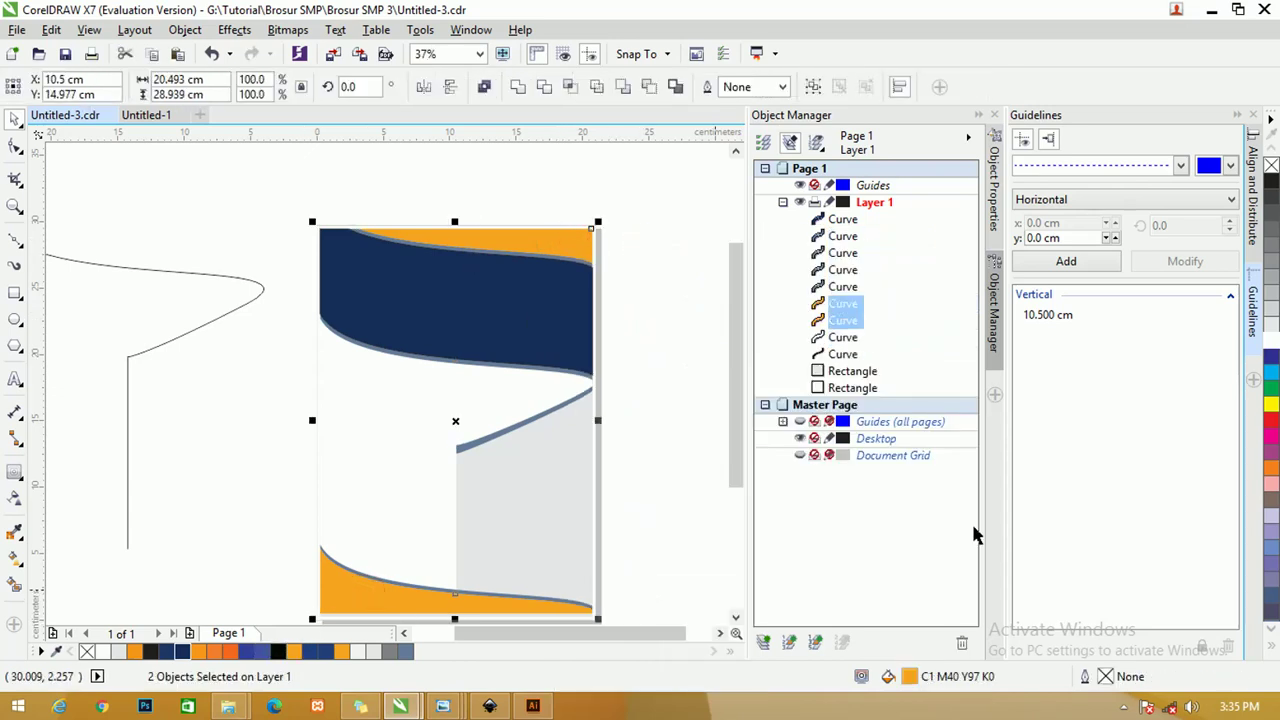
{"action": "left_click", "coordinate": [1272, 405]}
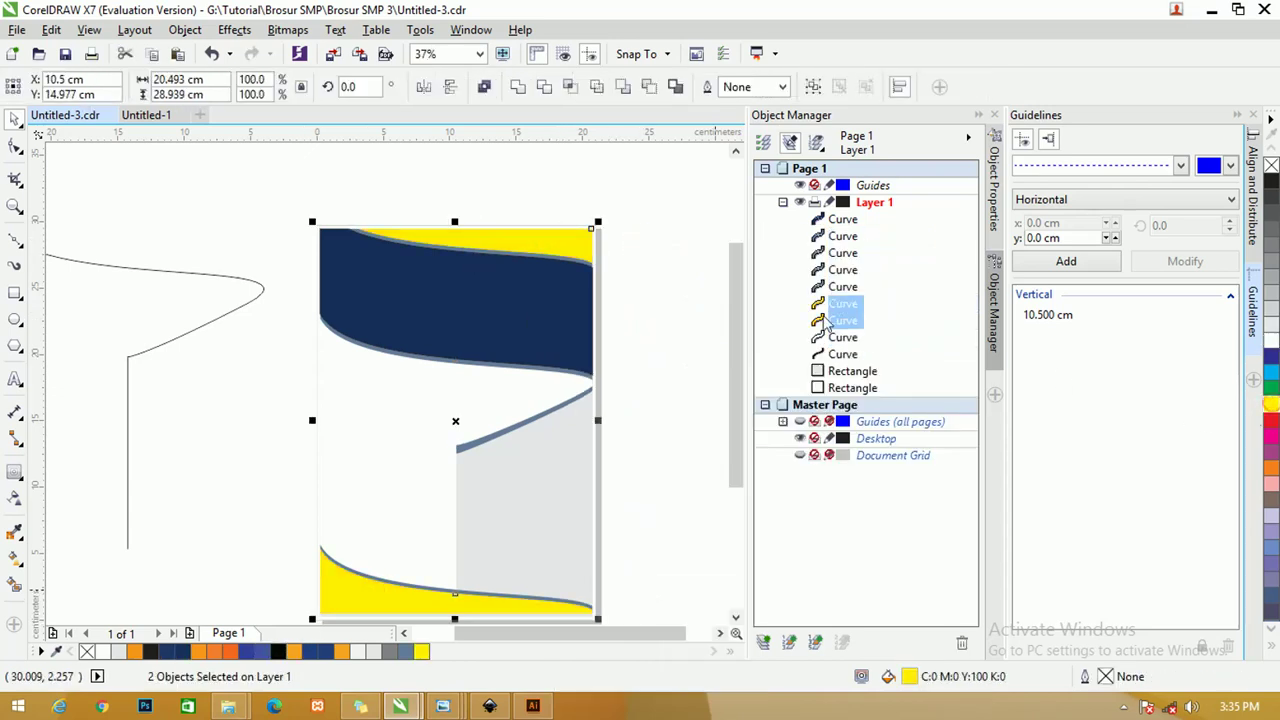
{"action": "left_click", "coordinate": [674, 220]}
Apply a linear fountain fill across the navy wave from left to right, with dark navy as the end colour
{"action": "left_click", "coordinate": [446, 297]}
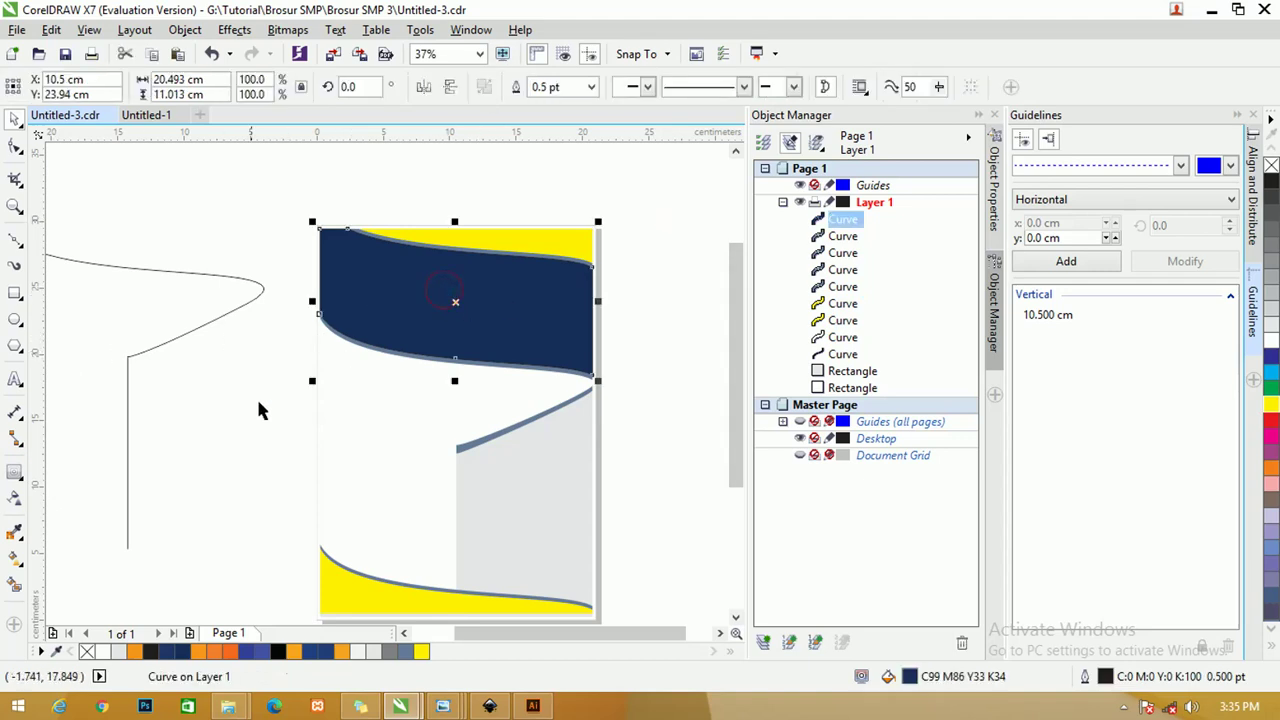
{"action": "left_click", "coordinate": [16, 562]}
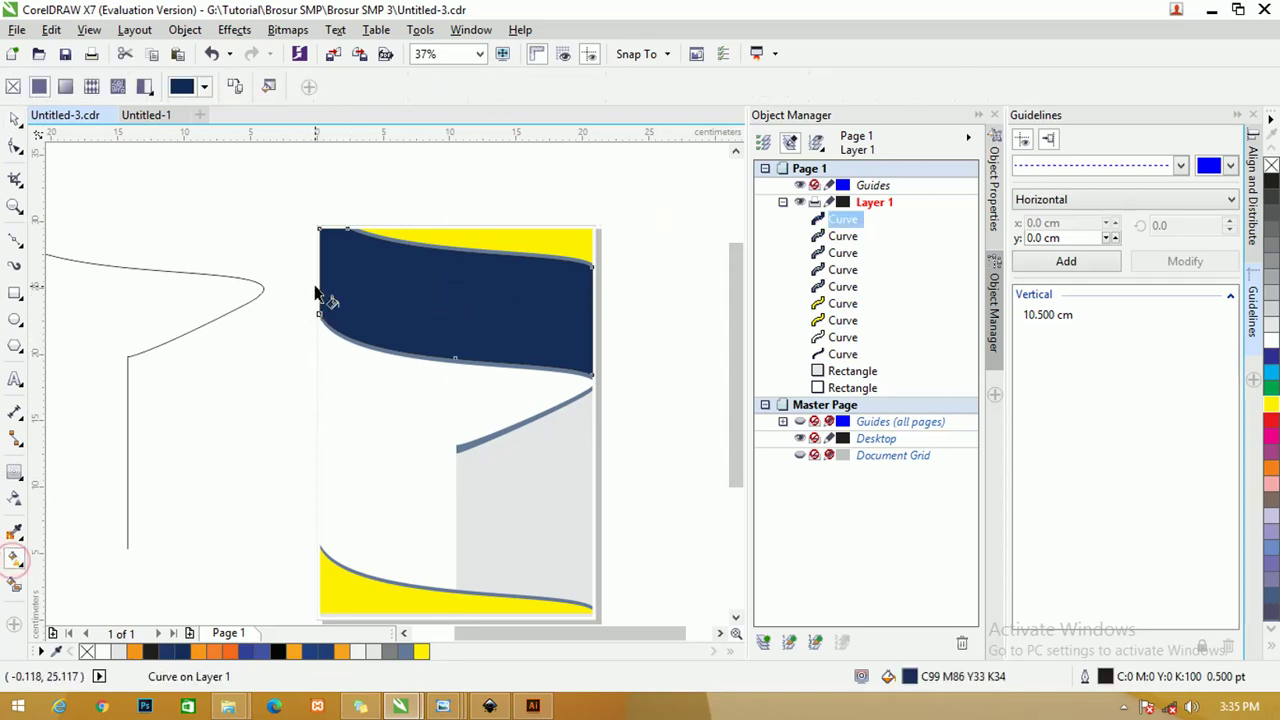
{"action": "left_click_drag", "start_coordinate": [314, 287], "coordinate": [598, 366]}
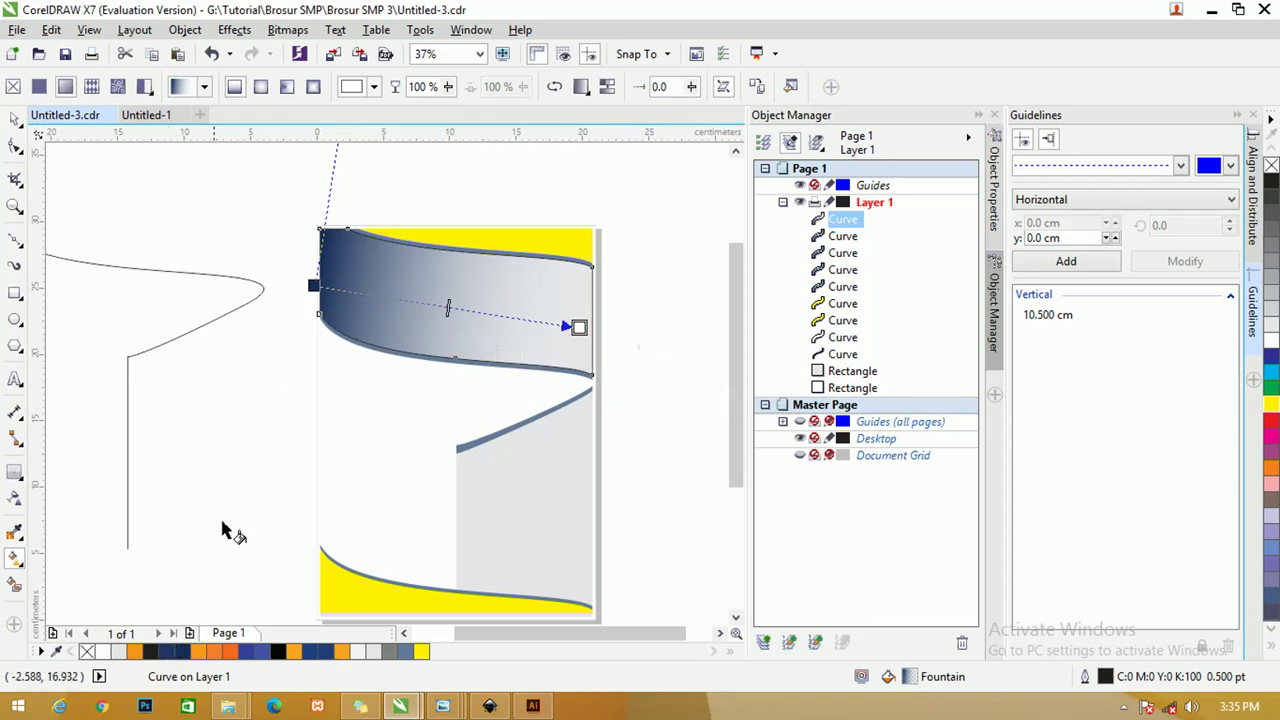
{"action": "left_click", "coordinate": [182, 651]}
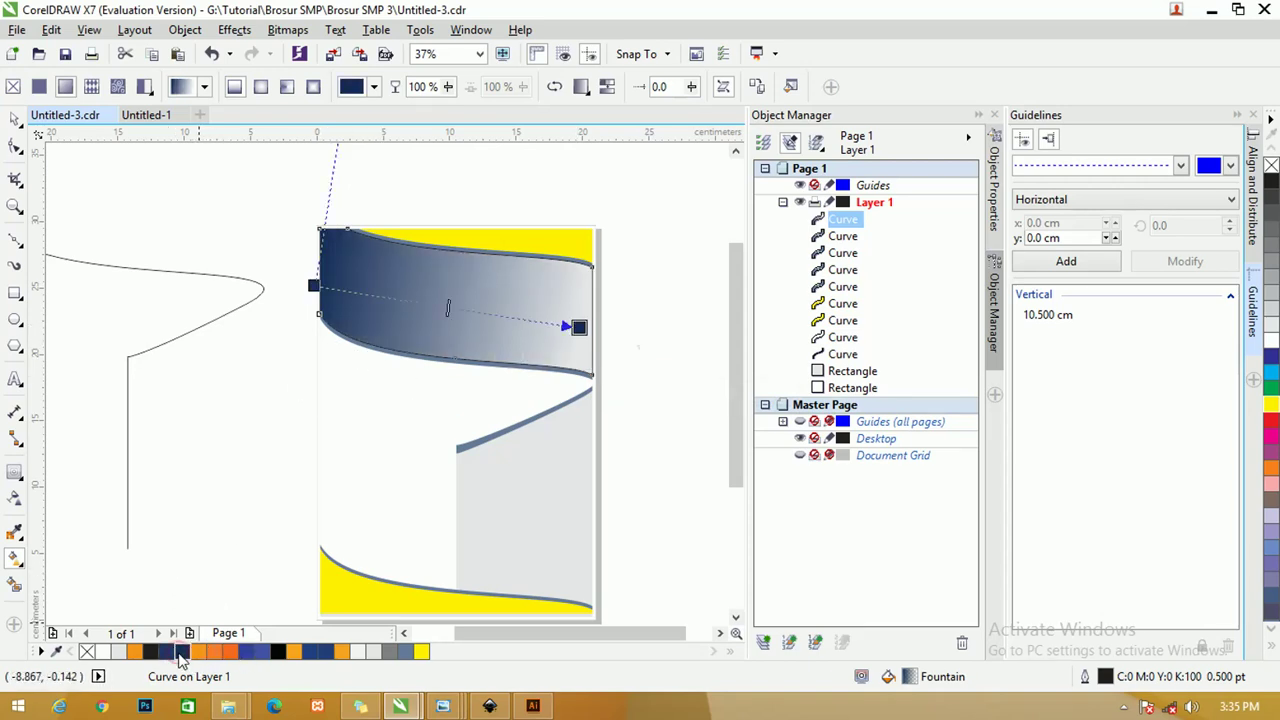
Set the transparency of the gradient's end node to 25% and remove the wave's outline
{"action": "left_click", "coordinate": [572, 330]}
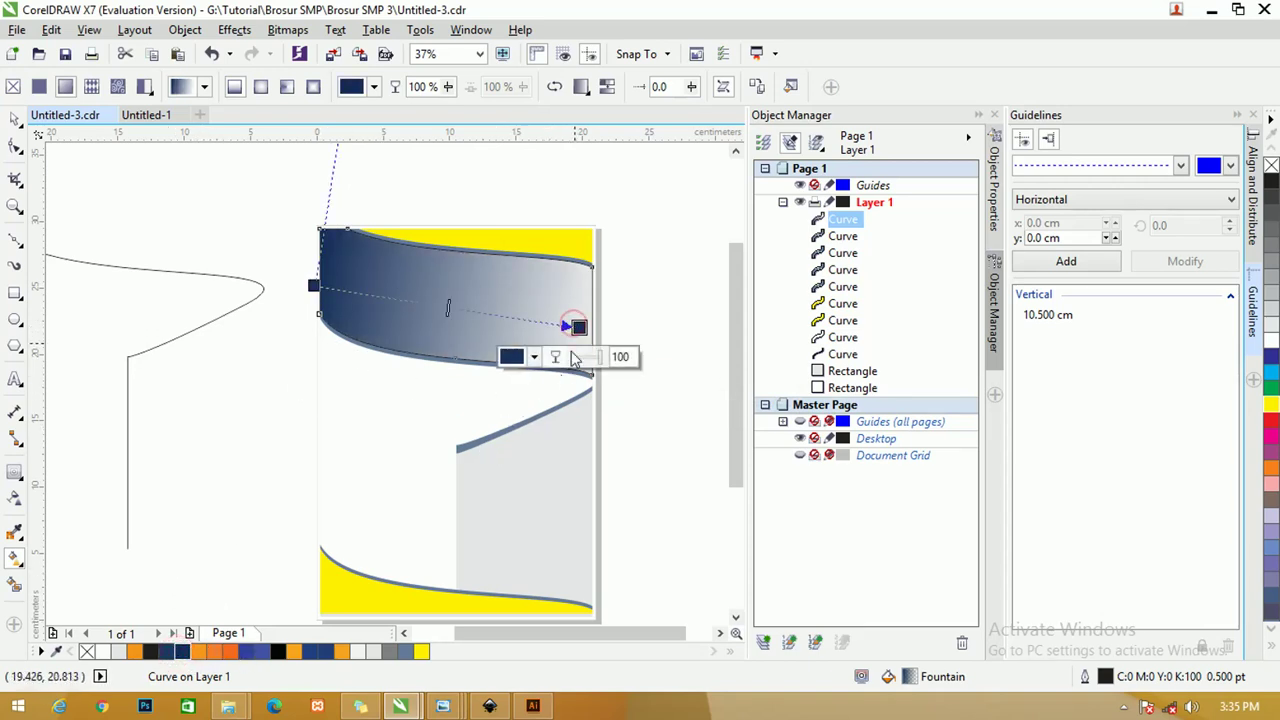
{"action": "left_click_drag", "start_coordinate": [601, 366], "coordinate": [583, 366]}
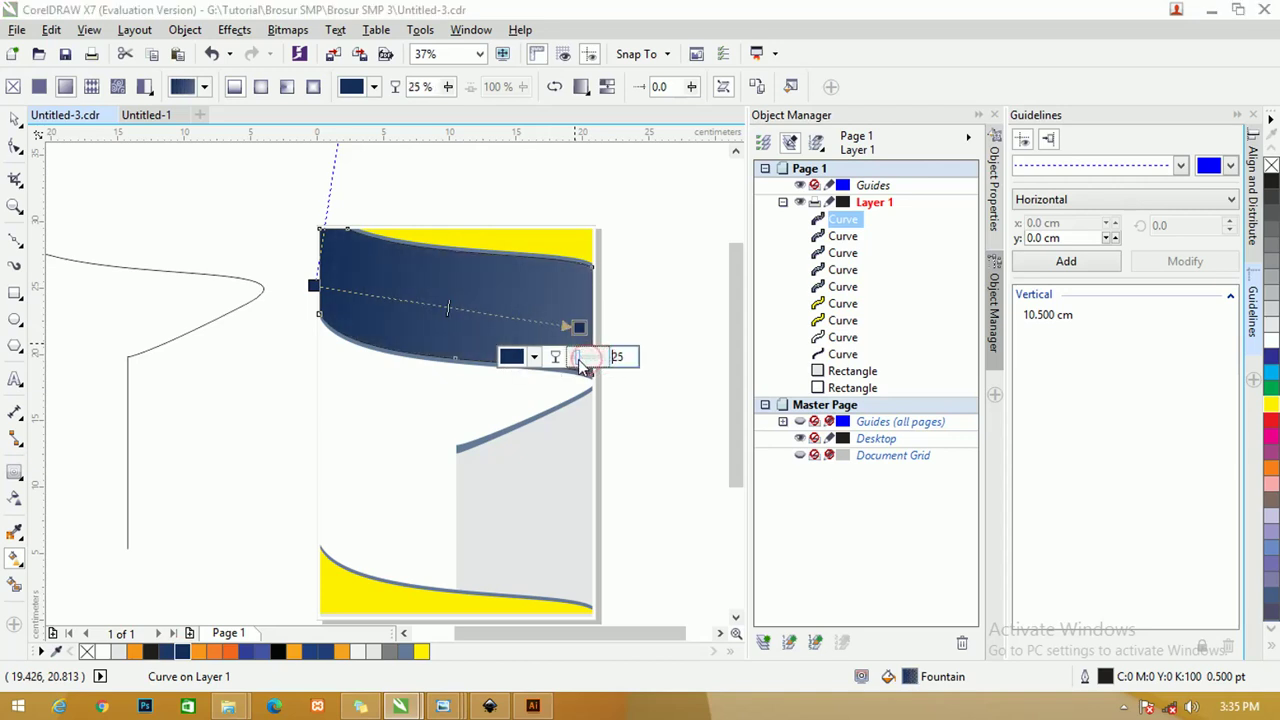
{"action": "left_click", "coordinate": [16, 119]}
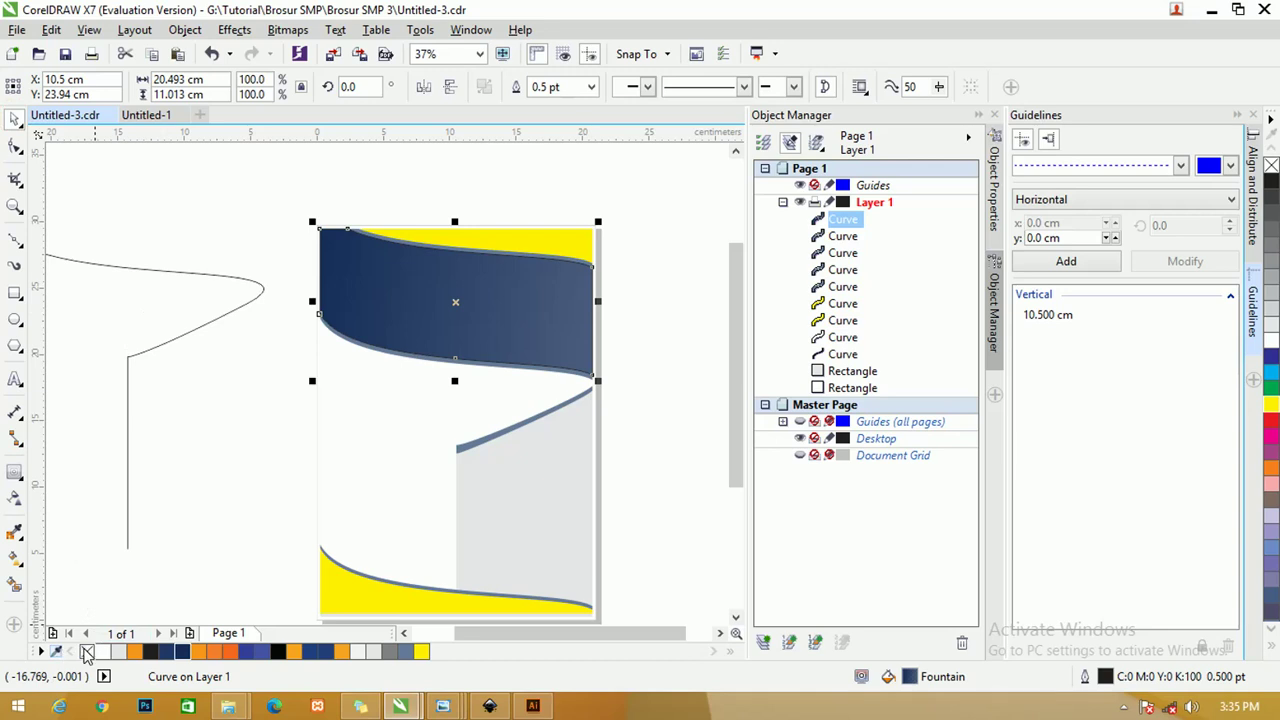
{"action": "left_click", "coordinate": [251, 213]}
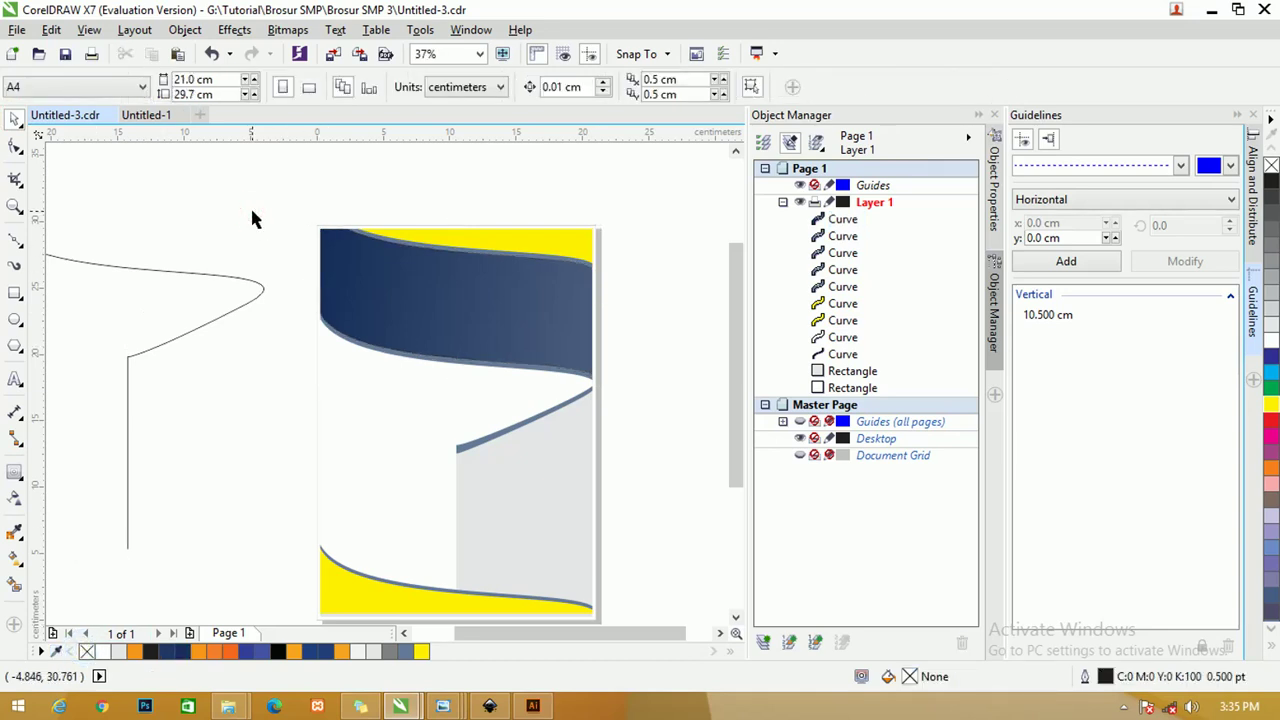
Switch to File Explorer, import MODEL SMP and Brosur SMK 3-02 from Pictures into CorelDRAW, and place the students' photo beside the page
{"action": "key", "text": "alt+Tab"}
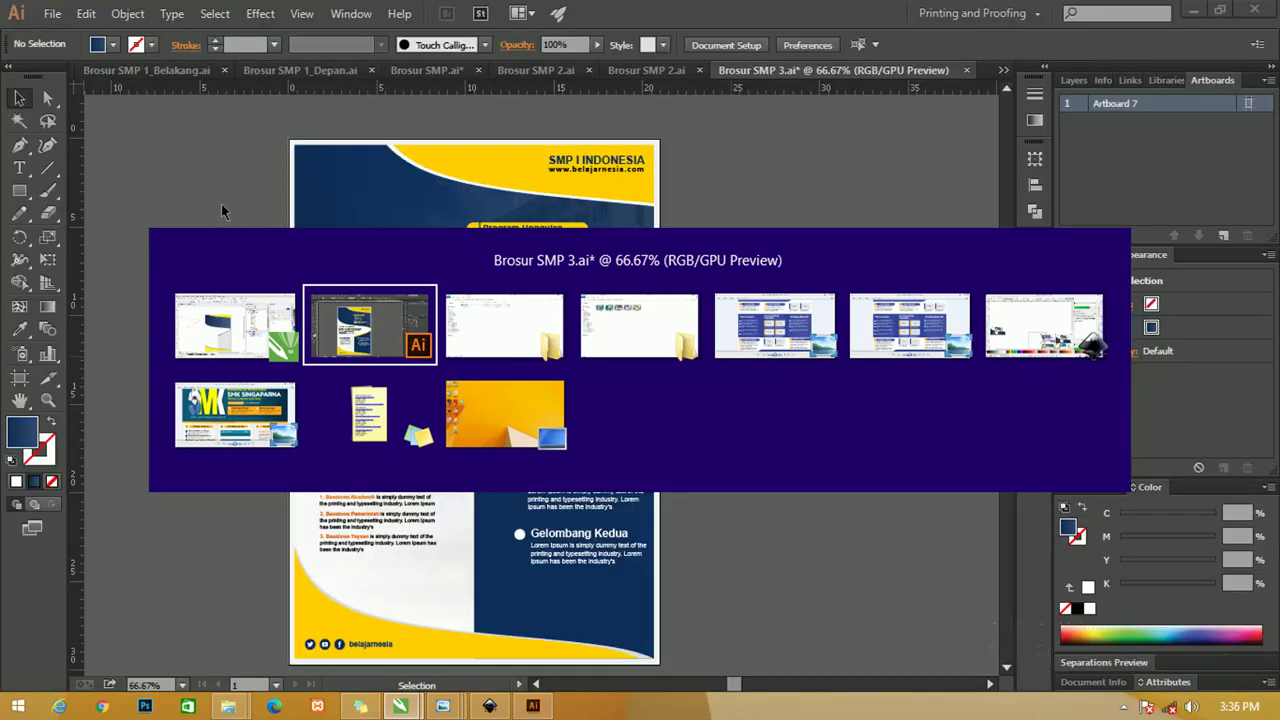
{"action": "key", "text": "alt+Tab"}
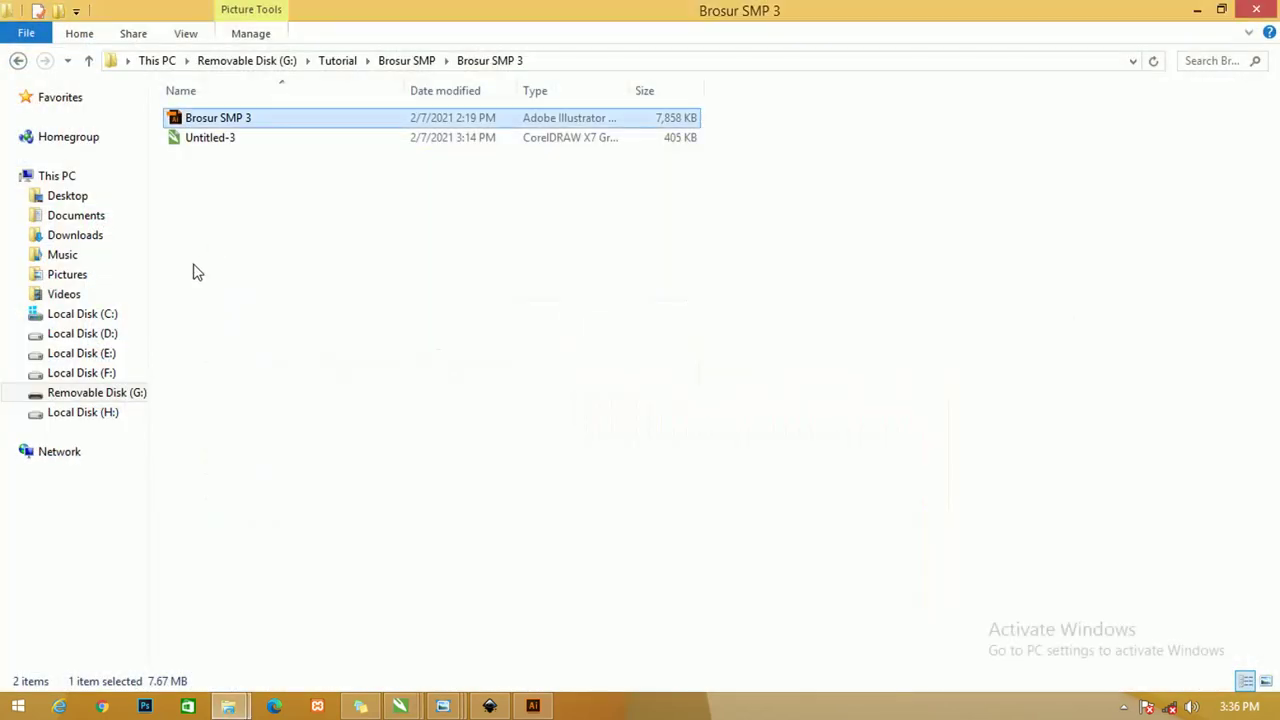
{"action": "left_click", "coordinate": [72, 277]}
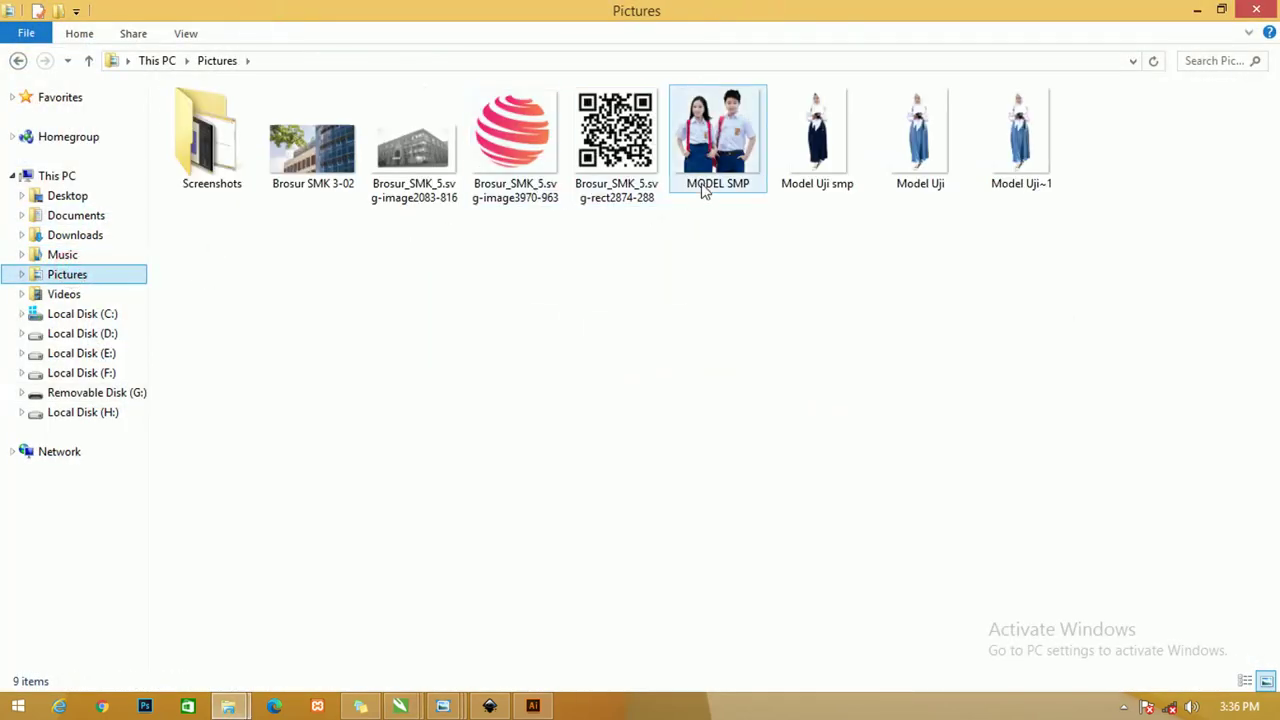
{"action": "left_click", "coordinate": [728, 132]}
{"action": "left_click", "coordinate": [312, 175], "text": "ctrl"}
{"action": "left_click_drag", "start_coordinate": [312, 175], "coordinate": [246, 267]}
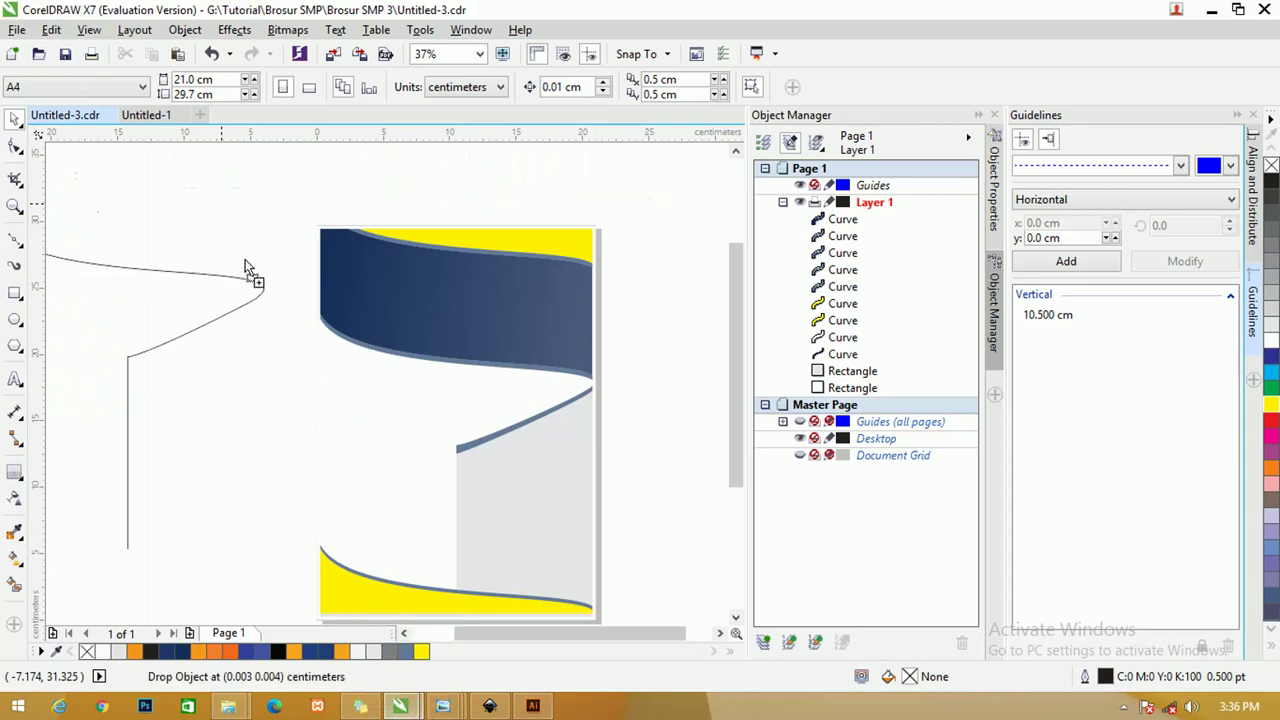
{"action": "left_click_drag", "start_coordinate": [239, 217], "coordinate": [637, 234]}
{"action": "scroll", "coordinate": [255, 228], "scroll_direction": "down", "scroll_amount": 1}
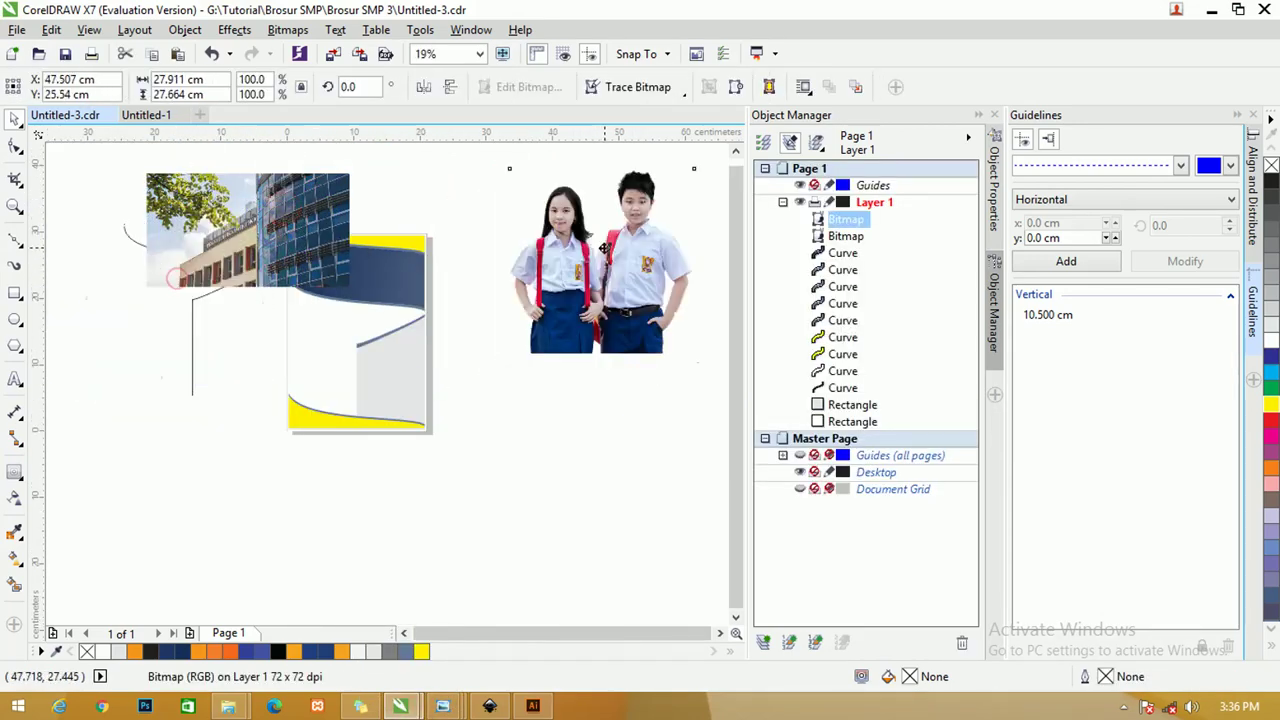
Scale the building photo to about 21.3 cm wide and place it on the page just below the navy wave
{"action": "left_click", "coordinate": [311, 230]}
{"action": "left_click_drag", "start_coordinate": [311, 230], "coordinate": [393, 266]}
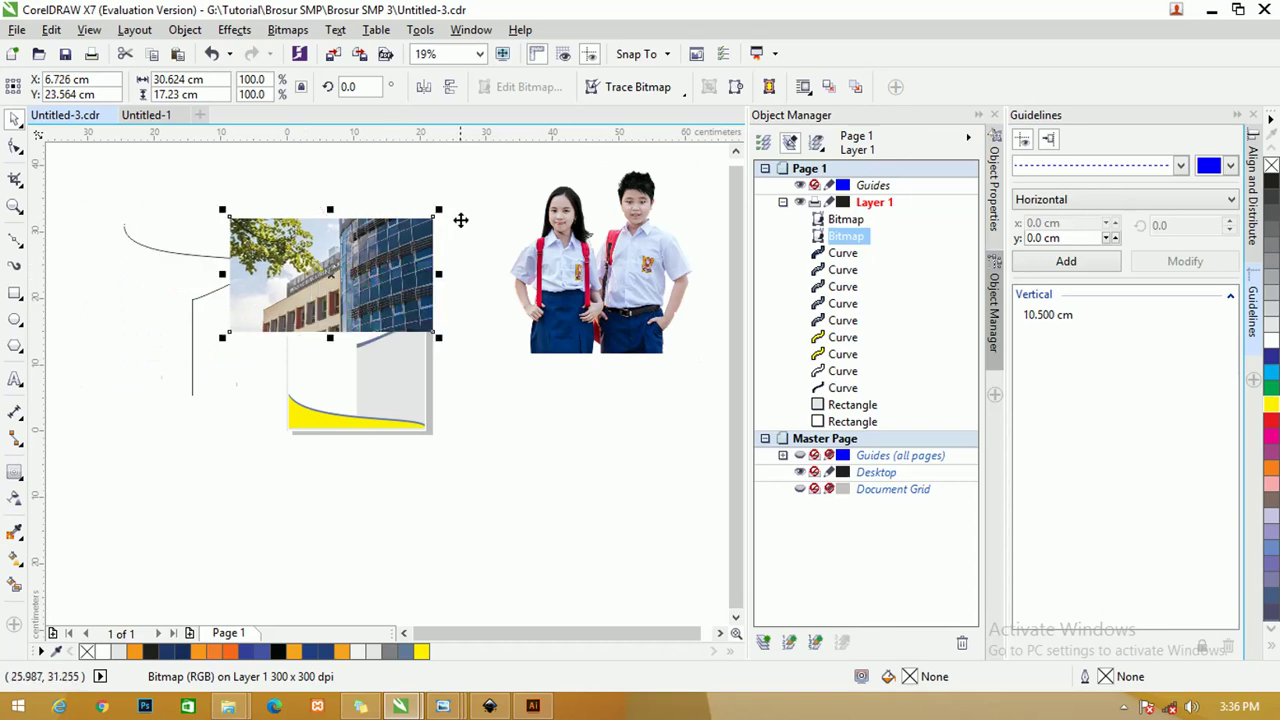
{"action": "left_click_drag", "start_coordinate": [440, 209], "coordinate": [384, 263]}
{"action": "scroll", "coordinate": [428, 314], "scroll_direction": "up", "scroll_amount": 4}
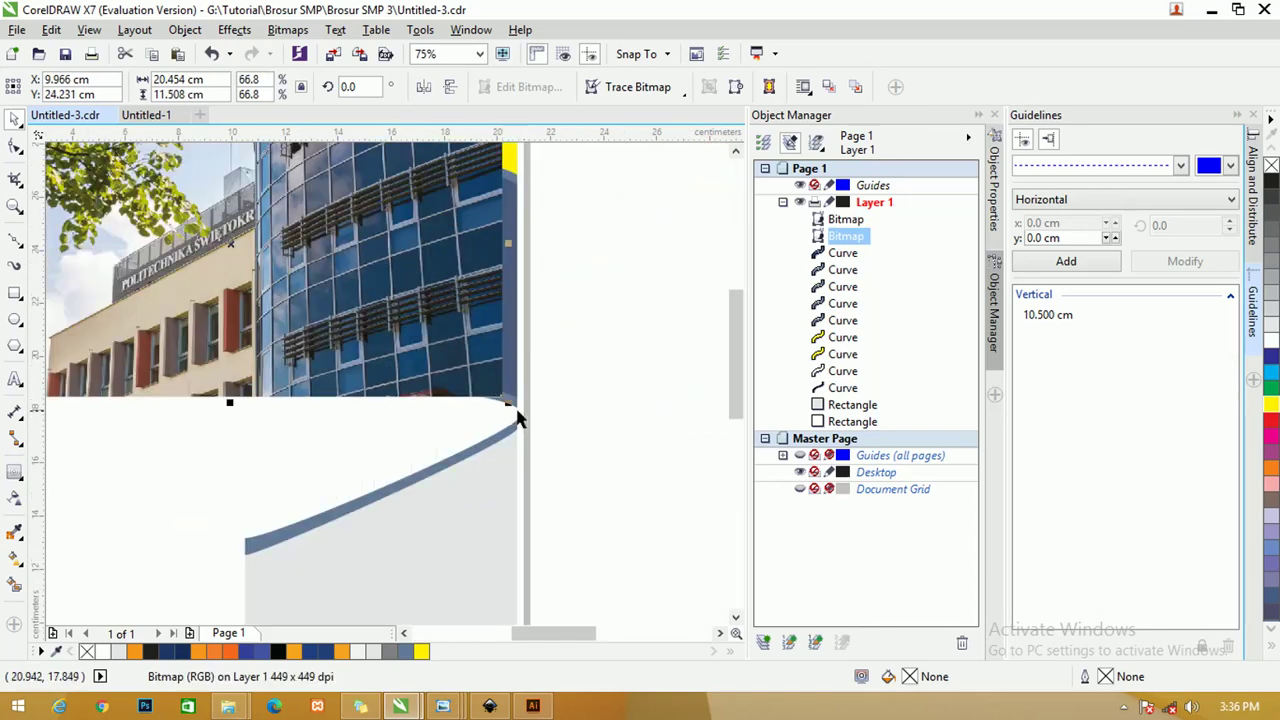
{"action": "scroll", "coordinate": [517, 420], "scroll_direction": "down", "scroll_amount": 2}
{"action": "left_click_drag", "start_coordinate": [510, 405], "coordinate": [516, 412]}
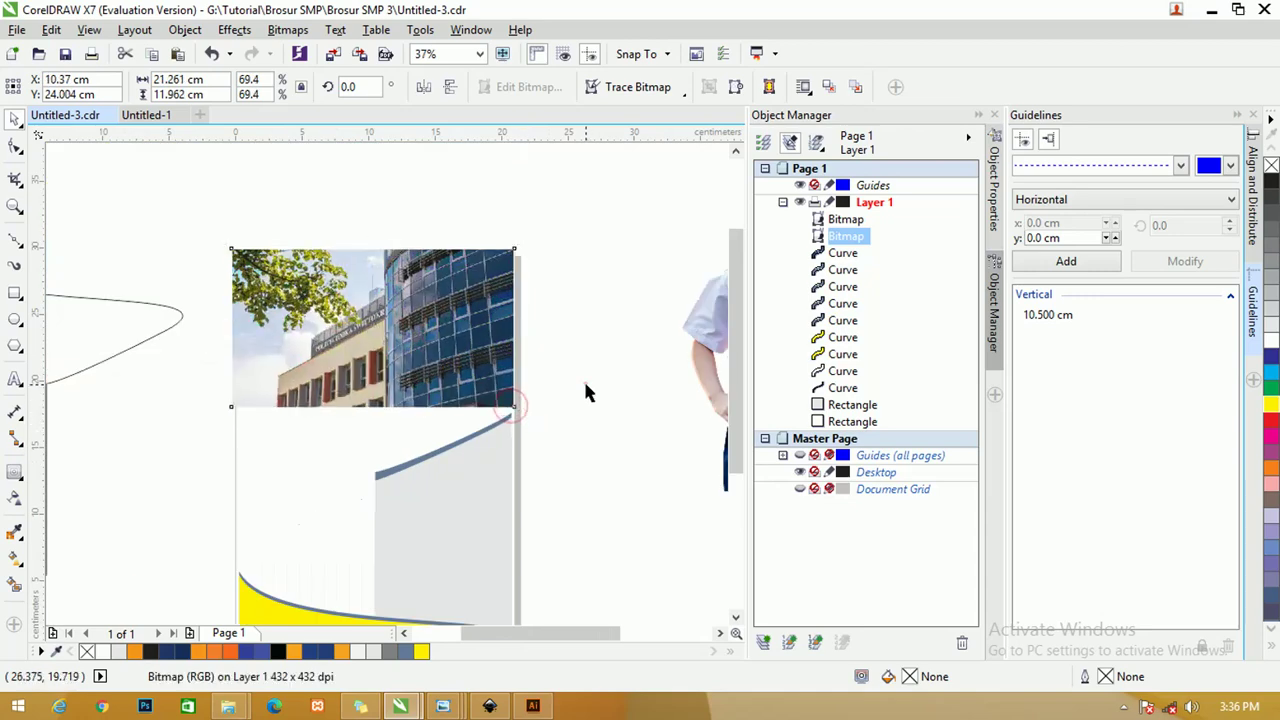
{"action": "left_click_drag", "start_coordinate": [437, 301], "coordinate": [437, 437]}
{"action": "left_click", "coordinate": [561, 328]}
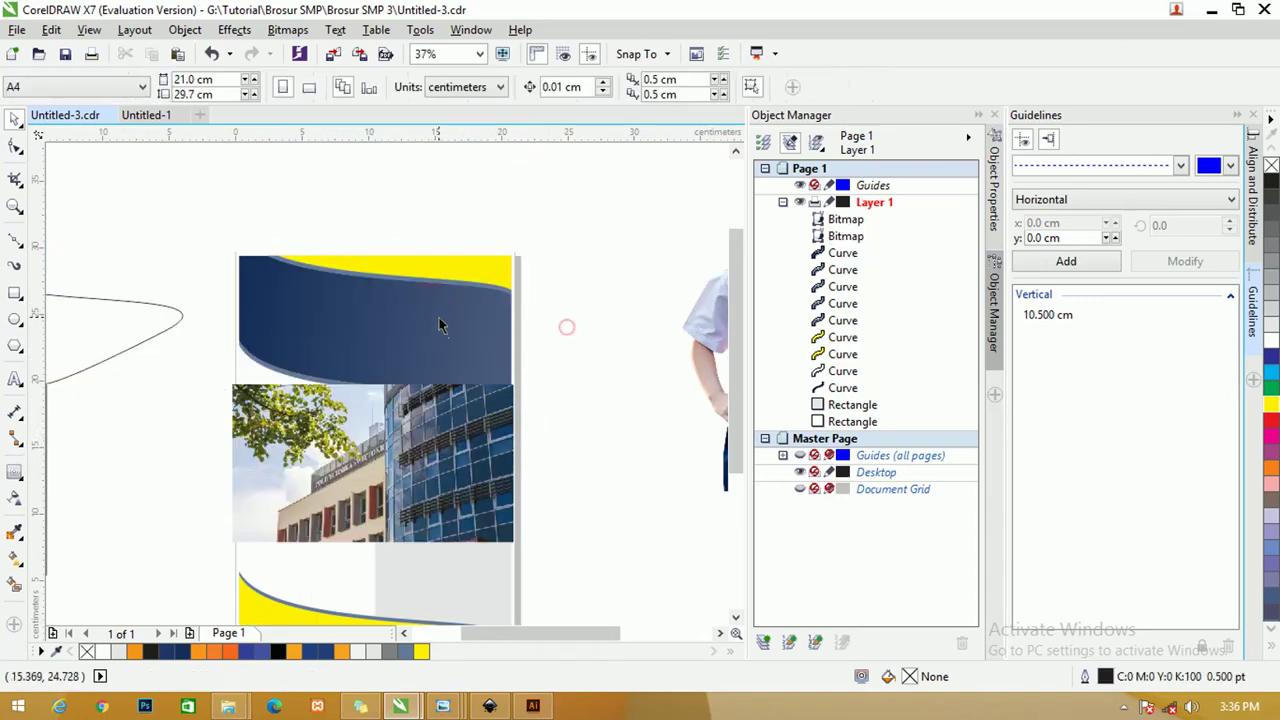
Duplicate the navy gradient wave in place and PowerClip the building photo inside the copy
{"action": "left_click", "coordinate": [436, 316]}
{"action": "left_click_drag", "start_coordinate": [431, 314], "coordinate": [454, 317]}
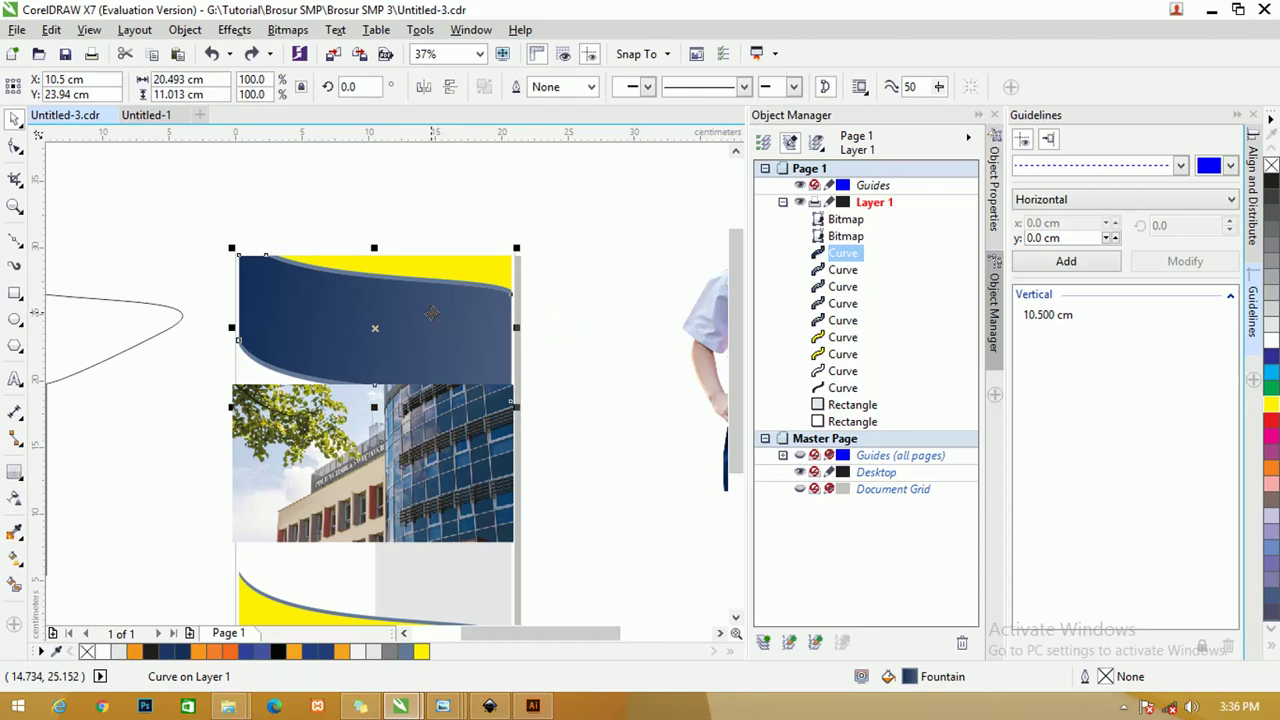
{"action": "key", "text": "ctrl+Home"}
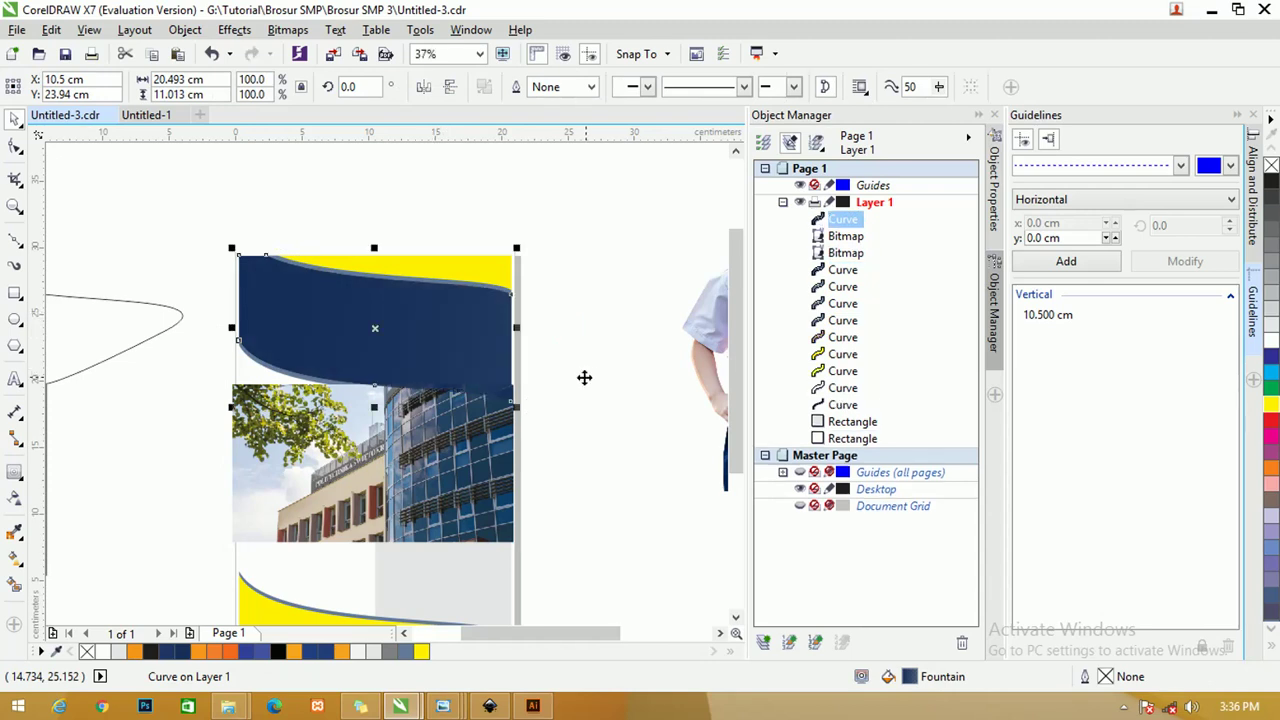
{"action": "left_click", "coordinate": [584, 377]}
{"action": "key", "text": "Tab"}
{"action": "right_click", "coordinate": [447, 440]}
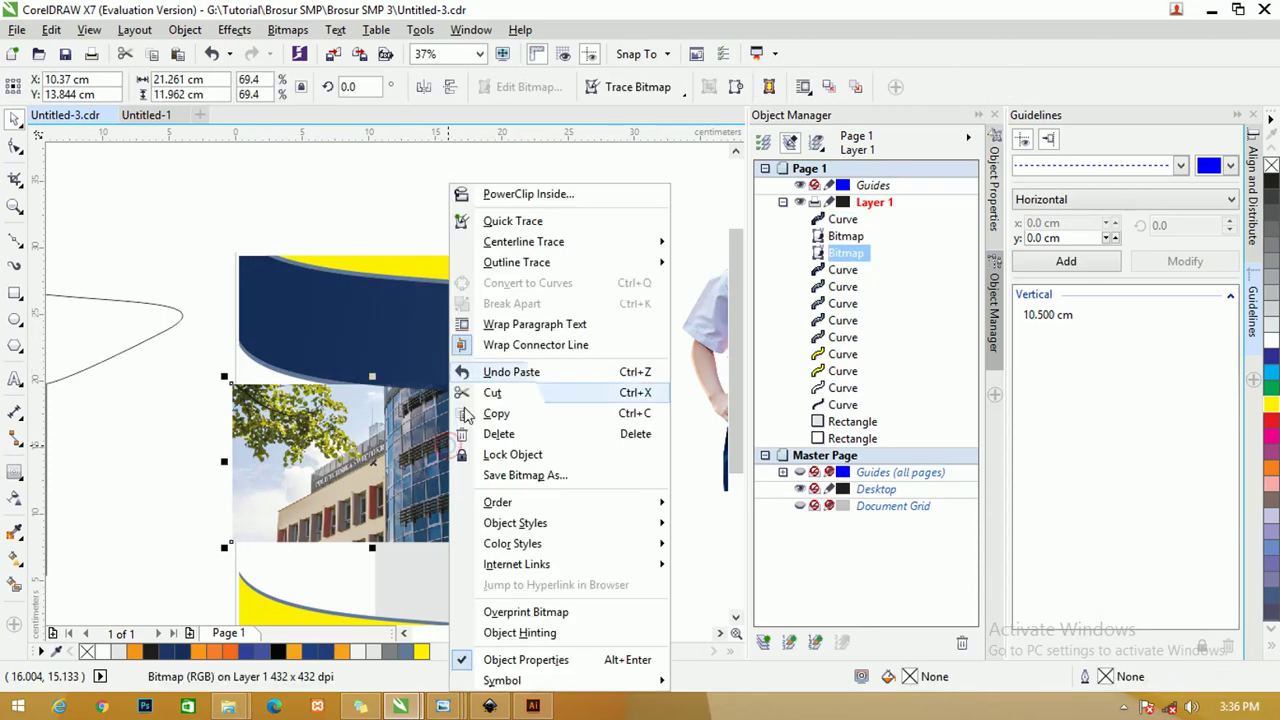
{"action": "left_click", "coordinate": [528, 194]}
{"action": "left_click", "coordinate": [400, 308]}
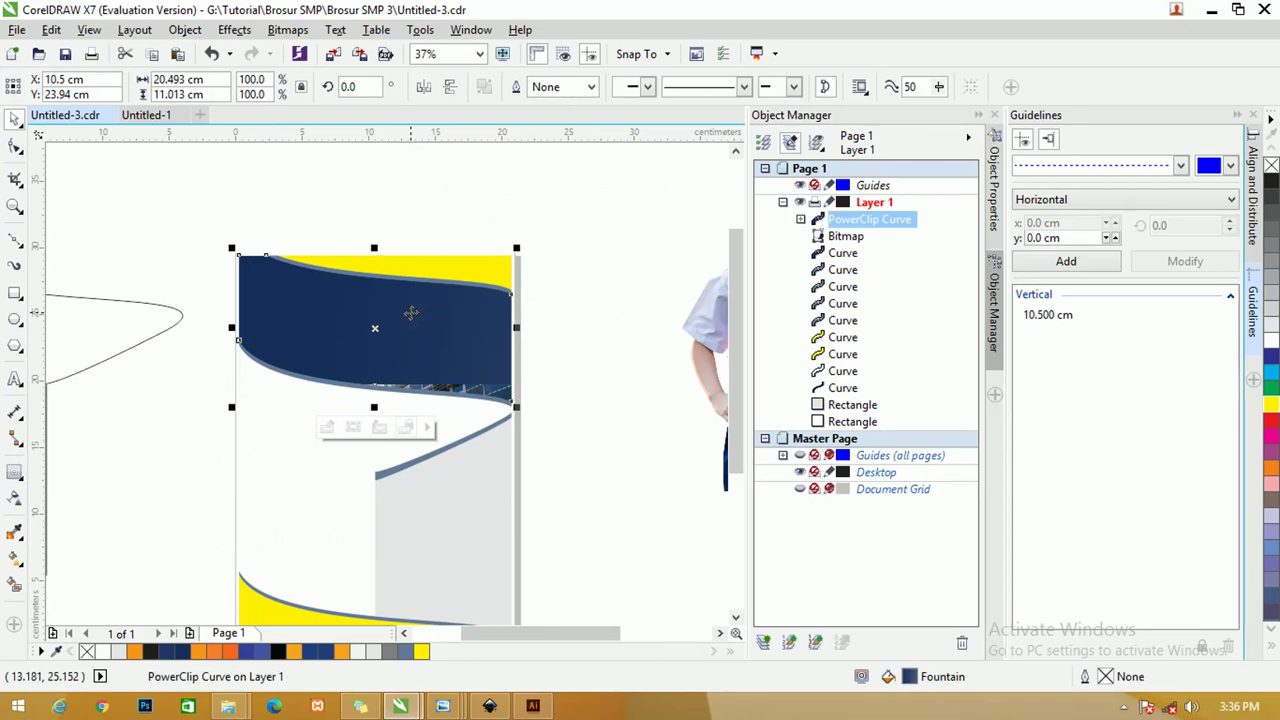
Fit the building photo inside its PowerClip wave with Fill Frame Proportionally
{"action": "scroll", "coordinate": [410, 313], "scroll_direction": "up", "scroll_amount": 2}
{"action": "right_click", "coordinate": [410, 313]}
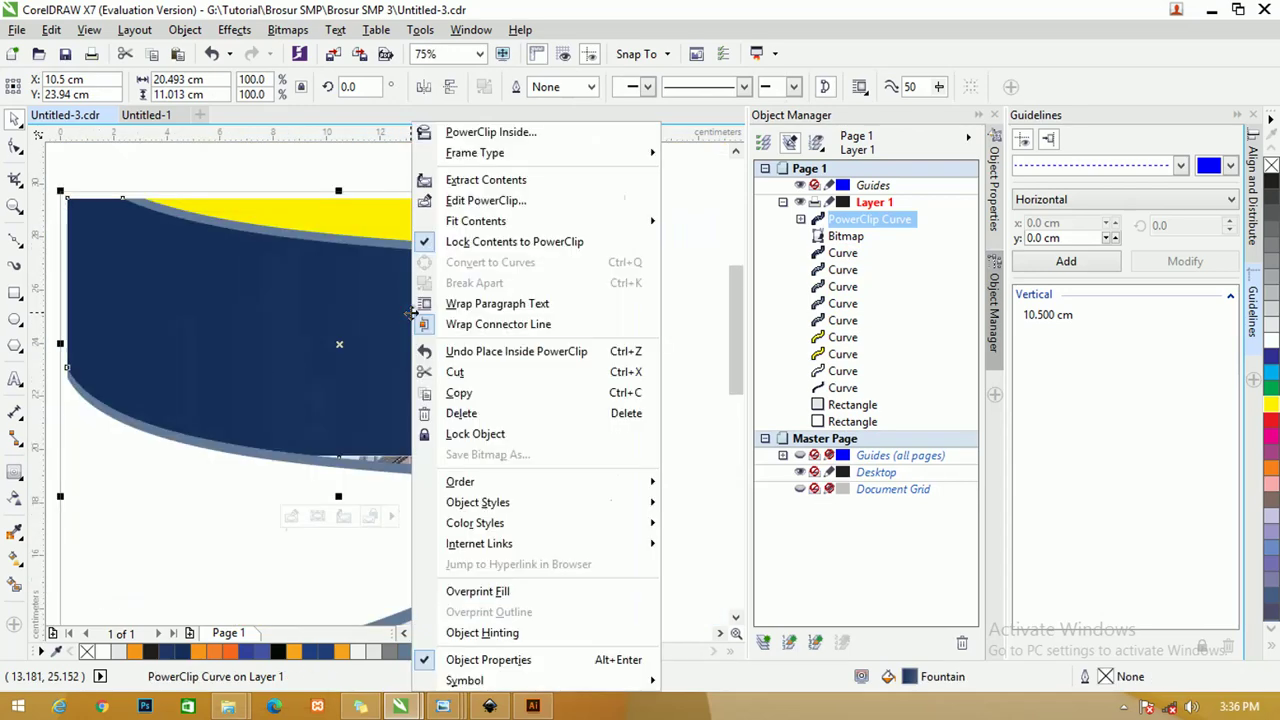
{"action": "left_click", "coordinate": [565, 220]}
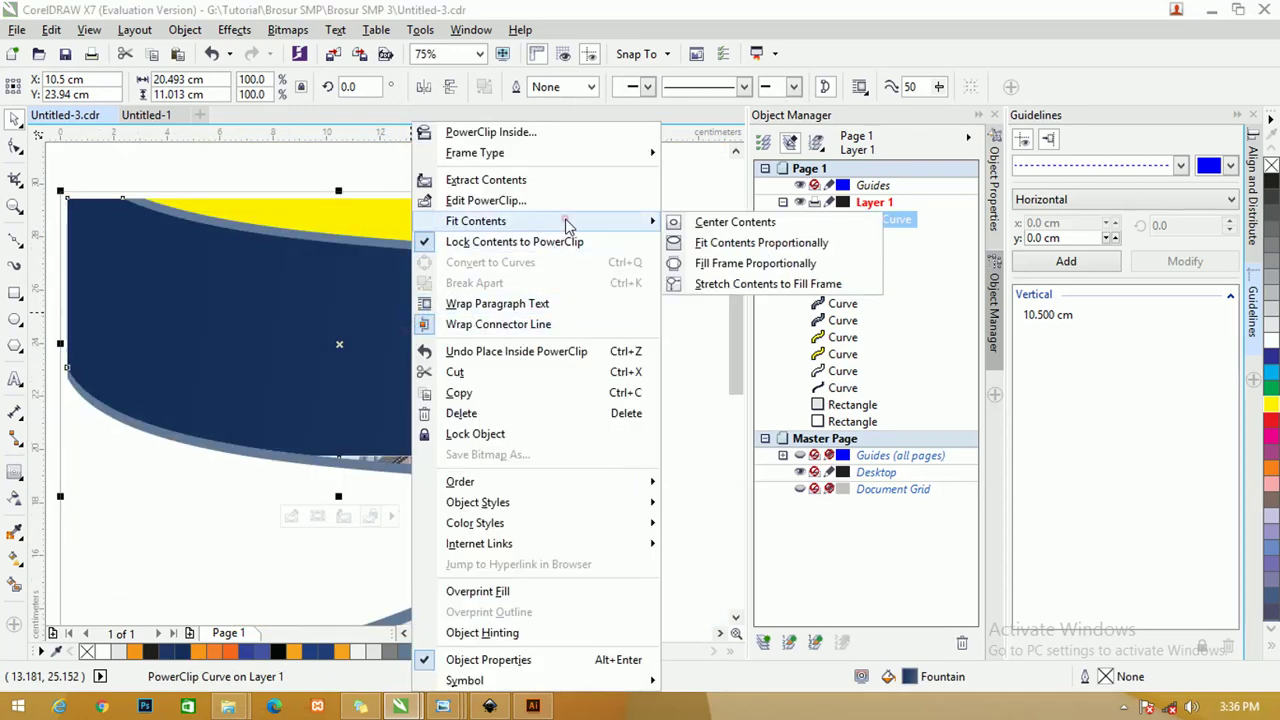
{"action": "left_click", "coordinate": [722, 265]}
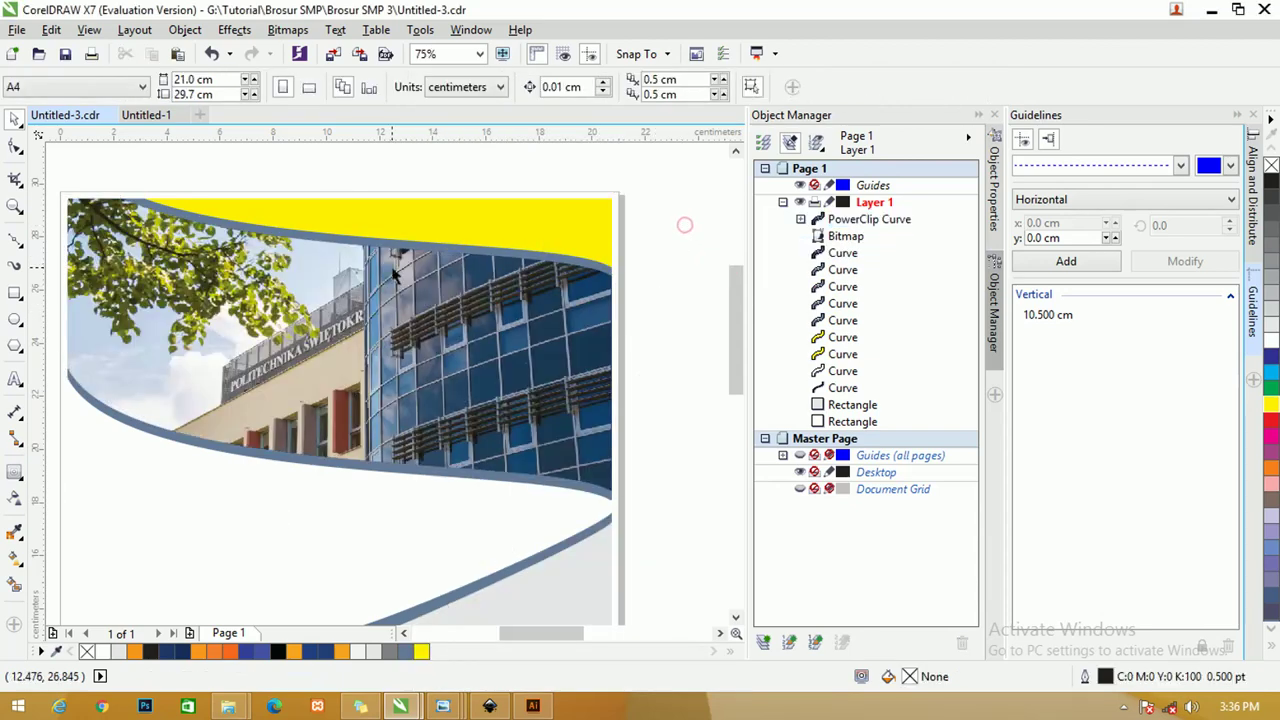
Move the PowerClip wave down in the stacking order to directly behind the navy gradient wave
{"action": "scroll", "coordinate": [681, 240], "scroll_direction": "down", "scroll_amount": 4}
{"action": "scroll", "coordinate": [247, 205], "scroll_direction": "up", "scroll_amount": 2}
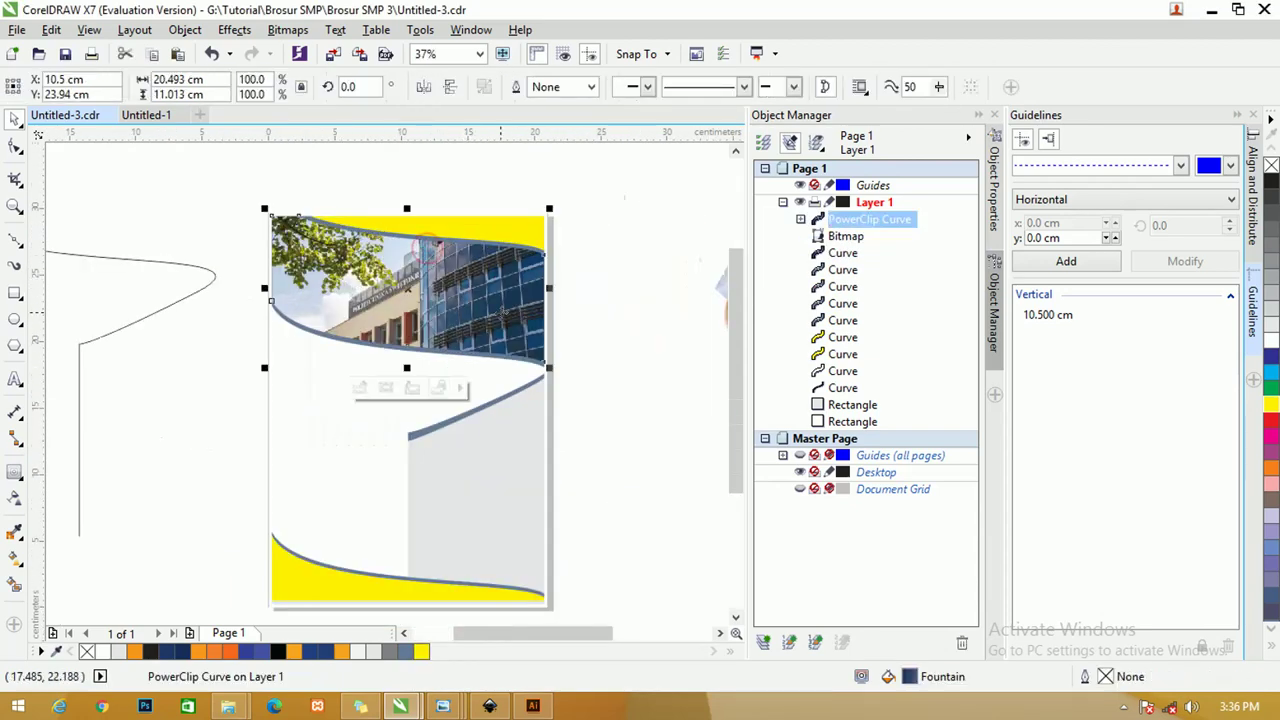
{"action": "key", "text": "ctrl+Page_Down"}
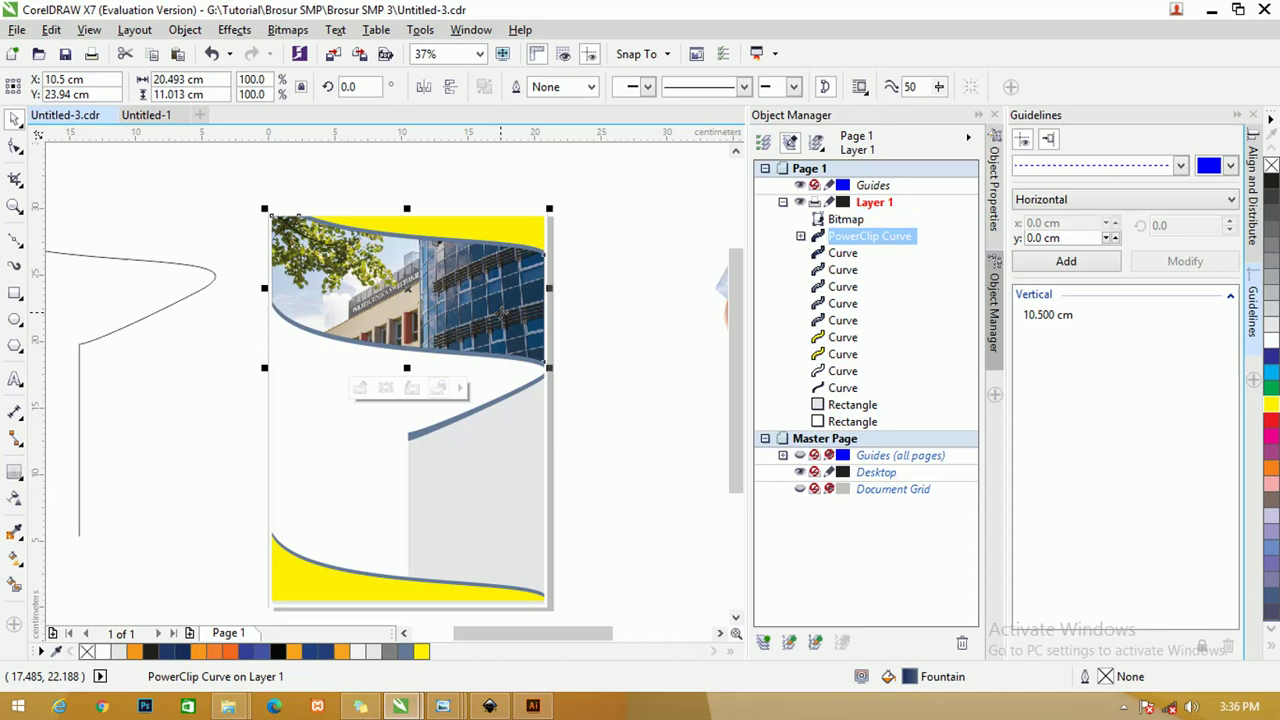
{"action": "key", "text": "ctrl+Page_Down"}
{"action": "left_click", "coordinate": [614, 258]}
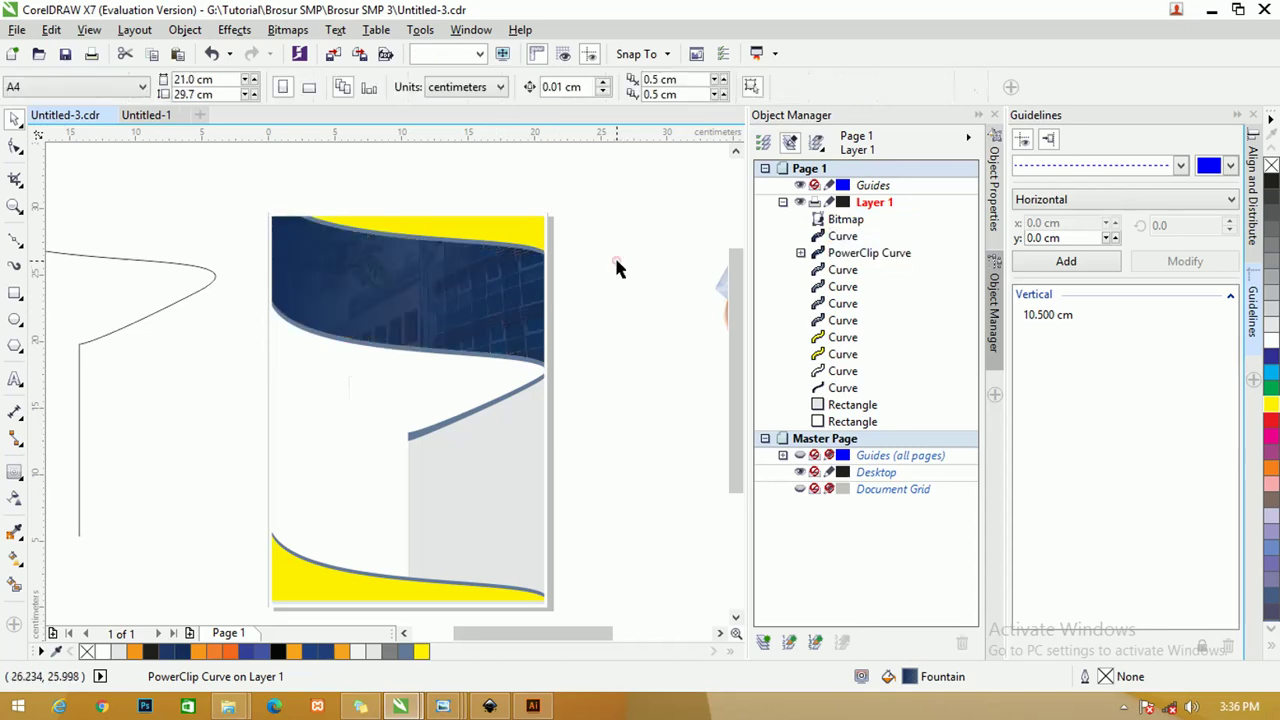
Move the students' photo onto the left part of the navy wave and scale it to about 10.7 cm wide
{"action": "scroll", "coordinate": [157, 248], "scroll_direction": "down", "scroll_amount": 2}
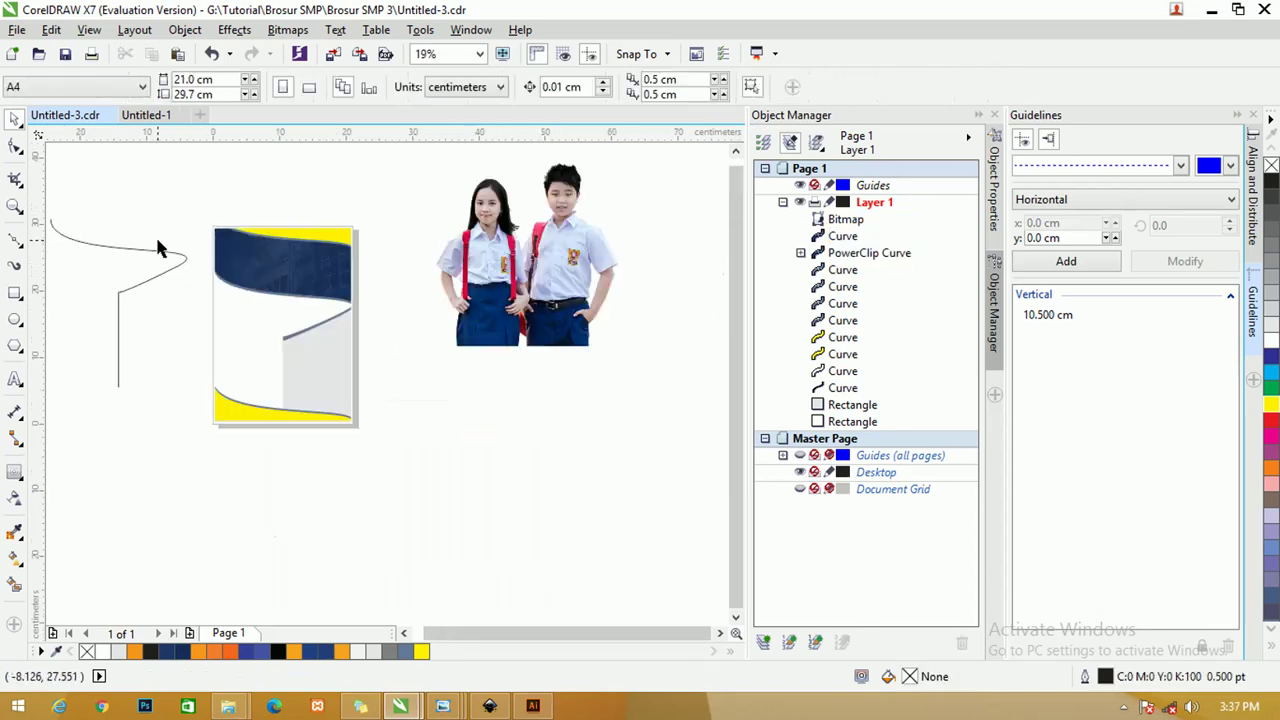
{"action": "left_click_drag", "start_coordinate": [449, 283], "coordinate": [237, 303]}
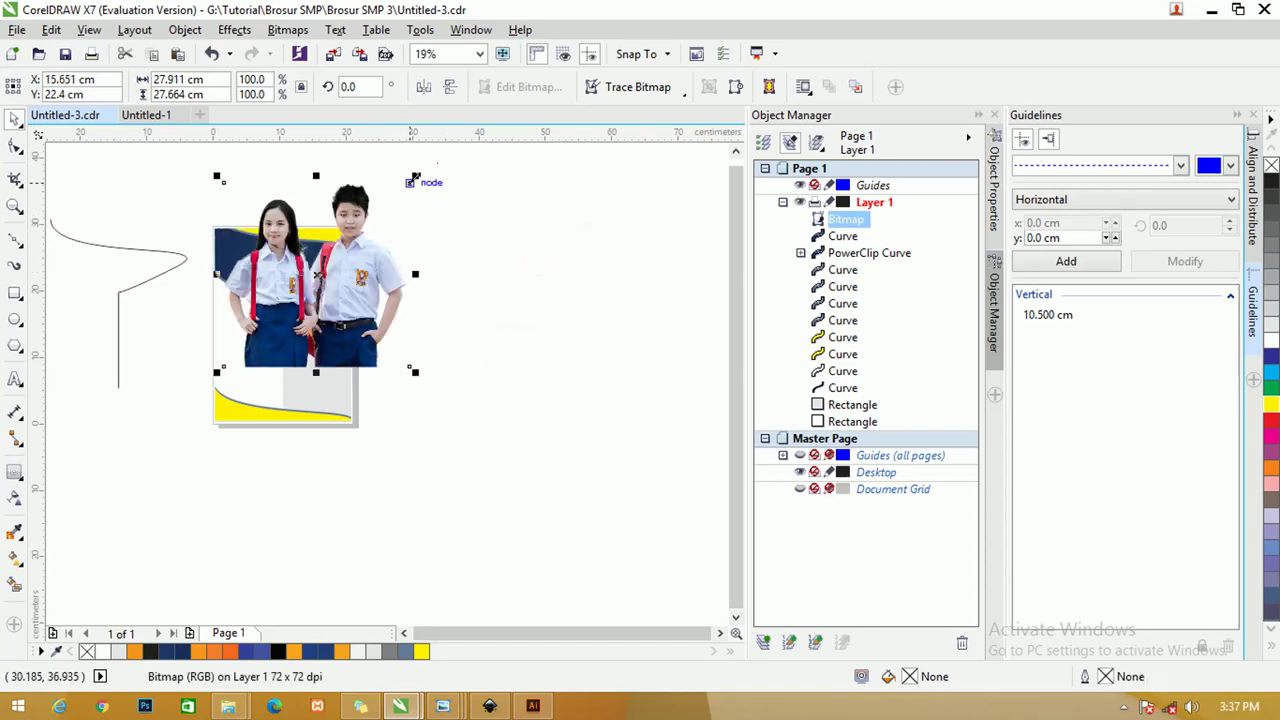
{"action": "left_click_drag", "start_coordinate": [409, 182], "coordinate": [284, 262]}
{"action": "scroll", "coordinate": [288, 256], "scroll_direction": "up", "scroll_amount": 2}
{"action": "left_click_drag", "start_coordinate": [349, 179], "coordinate": [302, 225]}
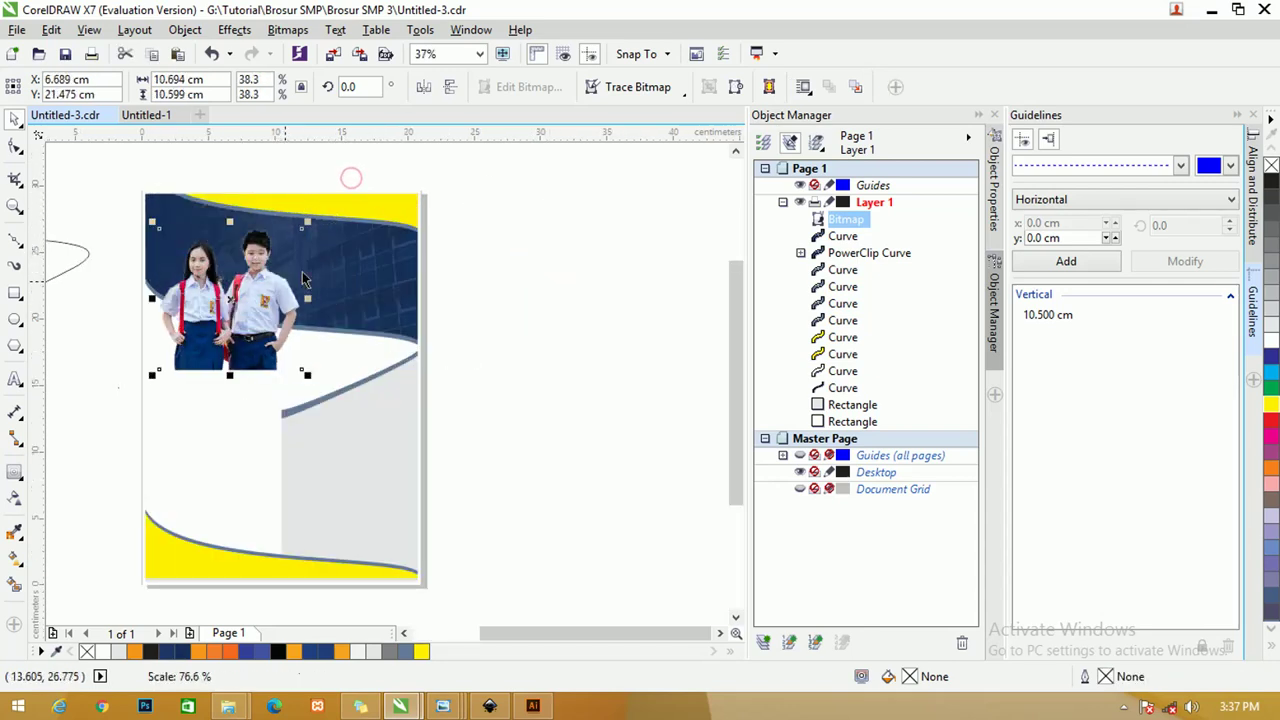
Move the students' photo about 1 cm up and slightly to the right on the navy wave
{"action": "left_click_drag", "start_coordinate": [266, 299], "coordinate": [270, 284]}
{"action": "scroll", "coordinate": [270, 283], "scroll_direction": "up", "scroll_amount": 2}
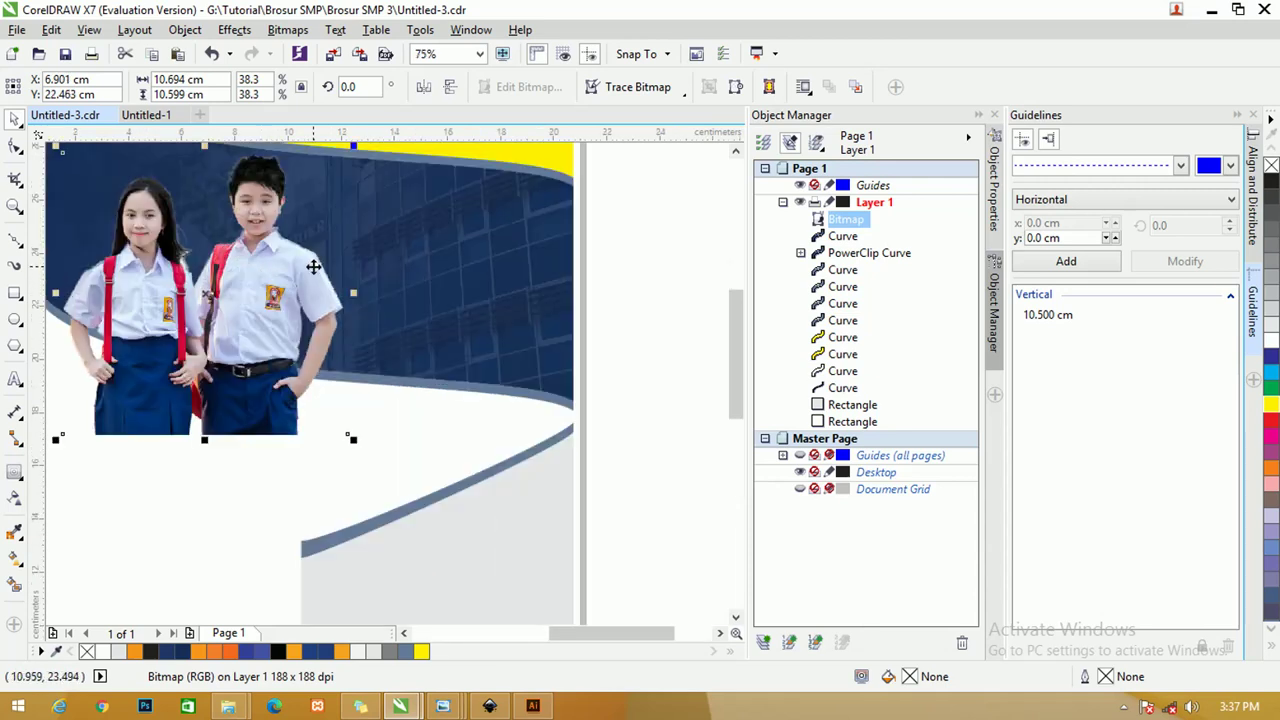
Try the students' photo three levels lower in the stacking order, and bring it back to the front
{"action": "key", "text": "ctrl+Page_Down"}
{"action": "key", "text": "ctrl+Page_Down"}
{"action": "key", "text": "ctrl+Page_Down"}
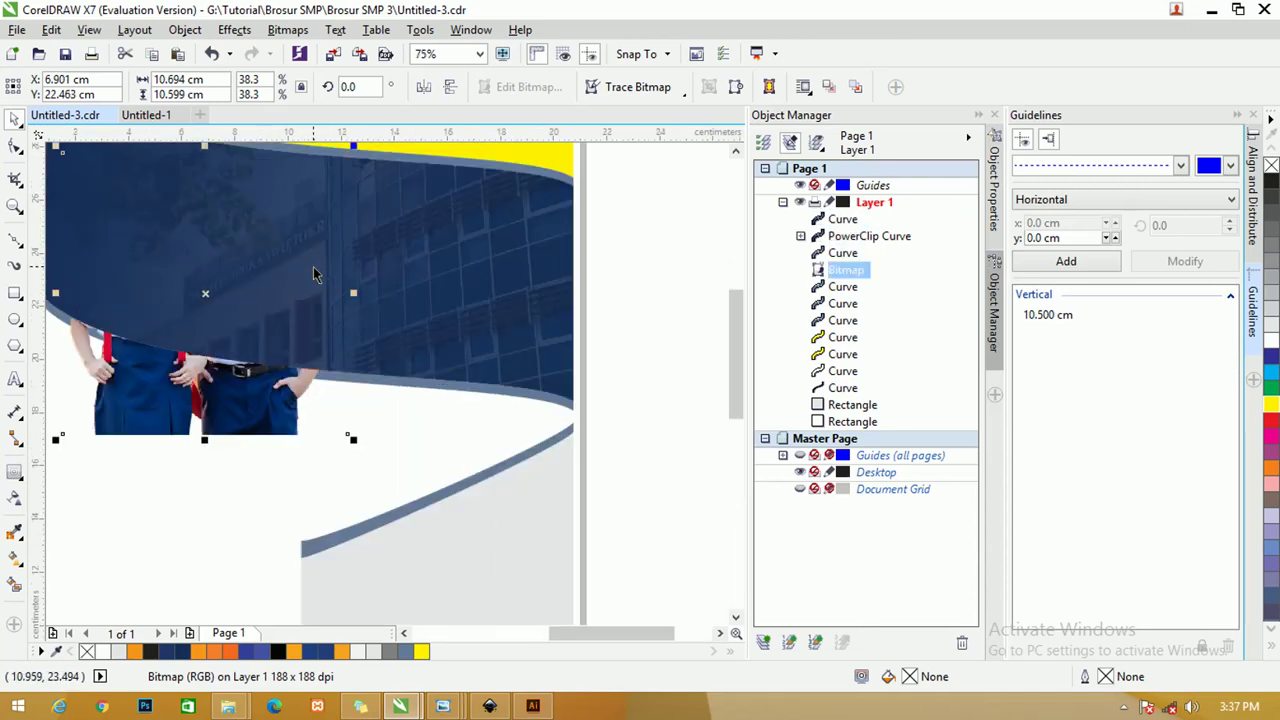
{"action": "key", "text": "ctrl+Page_Up"}
{"action": "key", "text": "ctrl+Page_Up"}
{"action": "key", "text": "ctrl+Page_Up"}
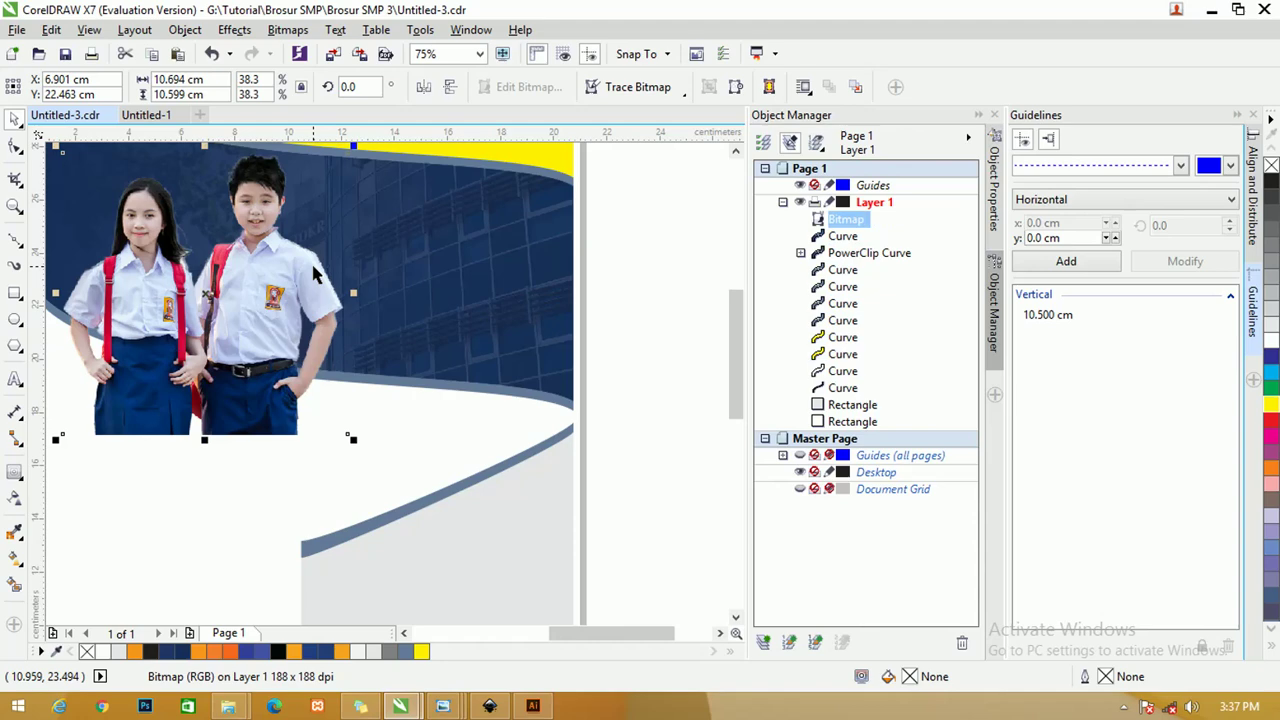
{"action": "left_click", "coordinate": [666, 294]}
{"action": "scroll", "coordinate": [666, 294], "scroll_direction": "down", "scroll_amount": 2}
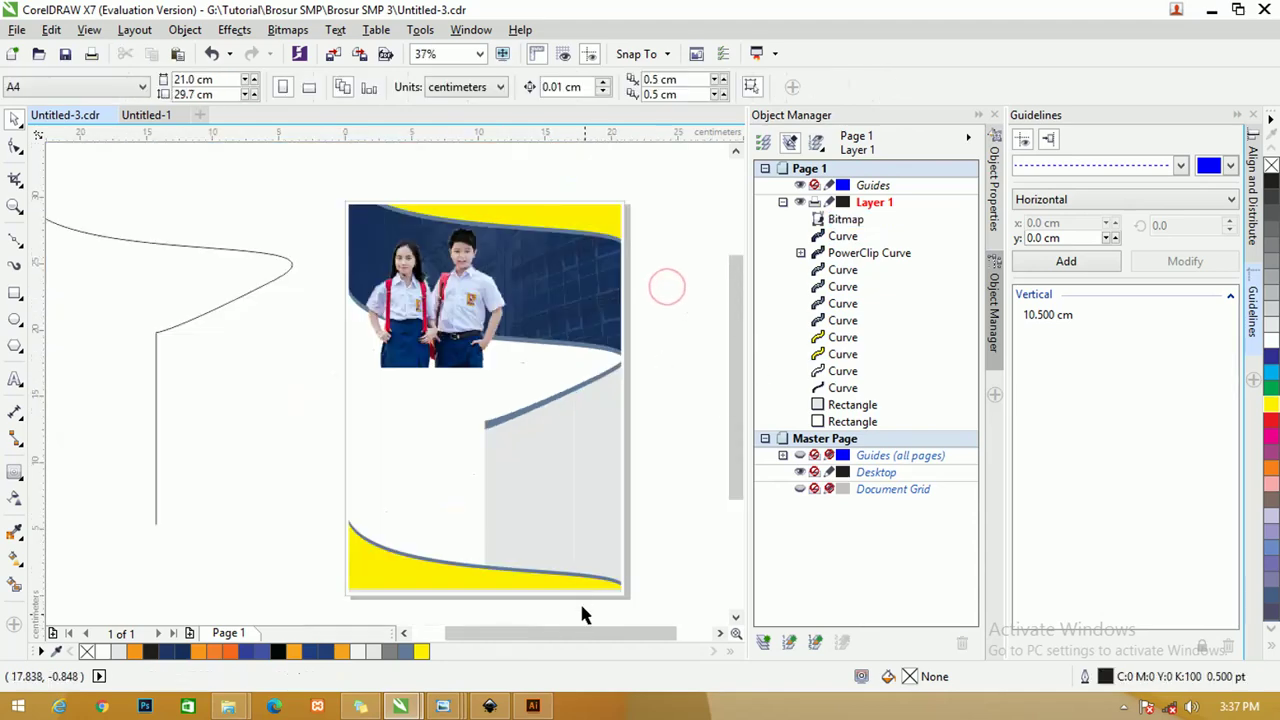
{"action": "left_click_drag", "start_coordinate": [596, 633], "coordinate": [589, 633]}
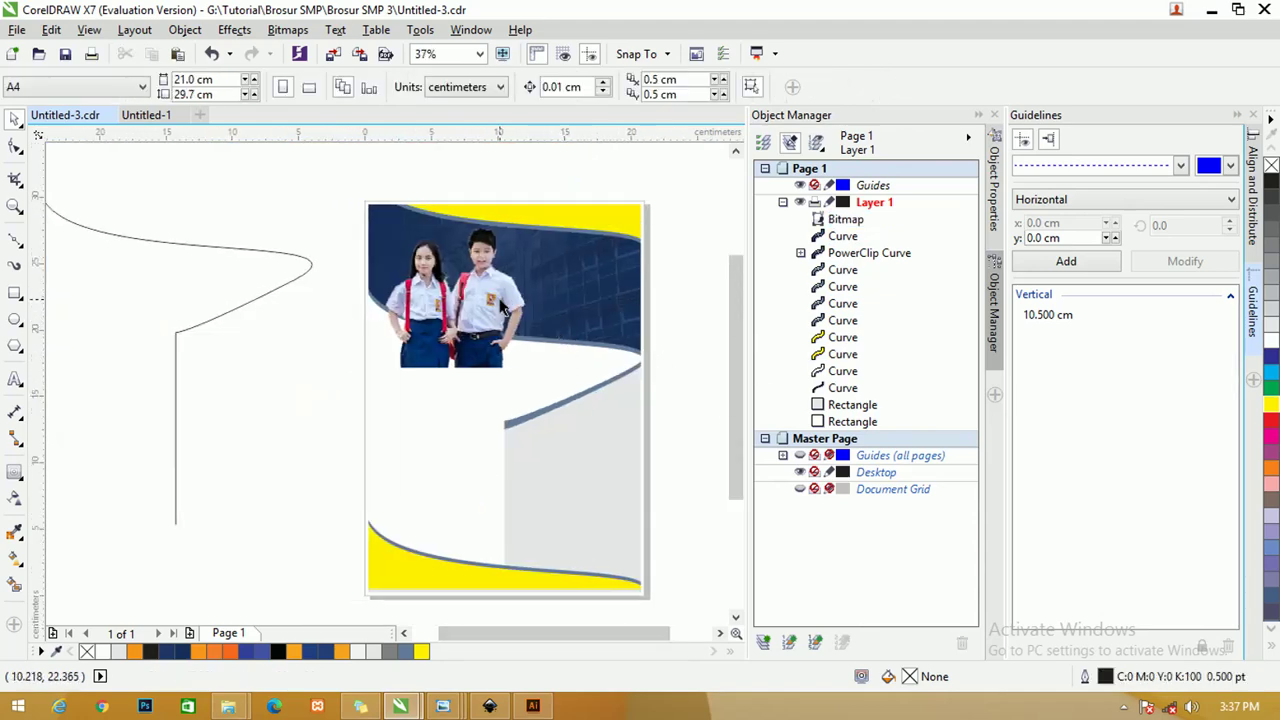
{"action": "scroll", "coordinate": [504, 310], "scroll_direction": "up", "scroll_amount": 2}
{"action": "left_click", "coordinate": [547, 430]}
{"action": "scroll", "coordinate": [444, 326], "scroll_direction": "down", "scroll_amount": 2}
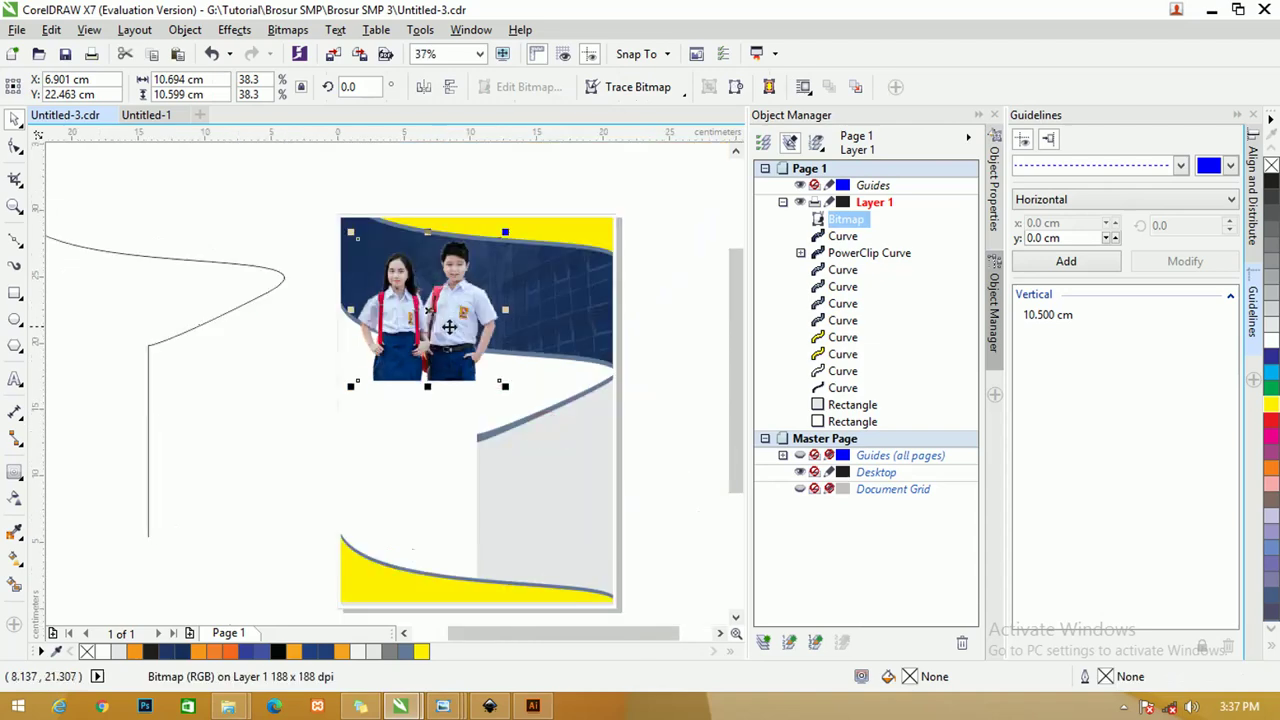
Duplicate the navy gradient wave in place with copy and paste
{"action": "key", "text": "z"}
{"action": "left_click_drag", "start_coordinate": [309, 198], "coordinate": [577, 376]}
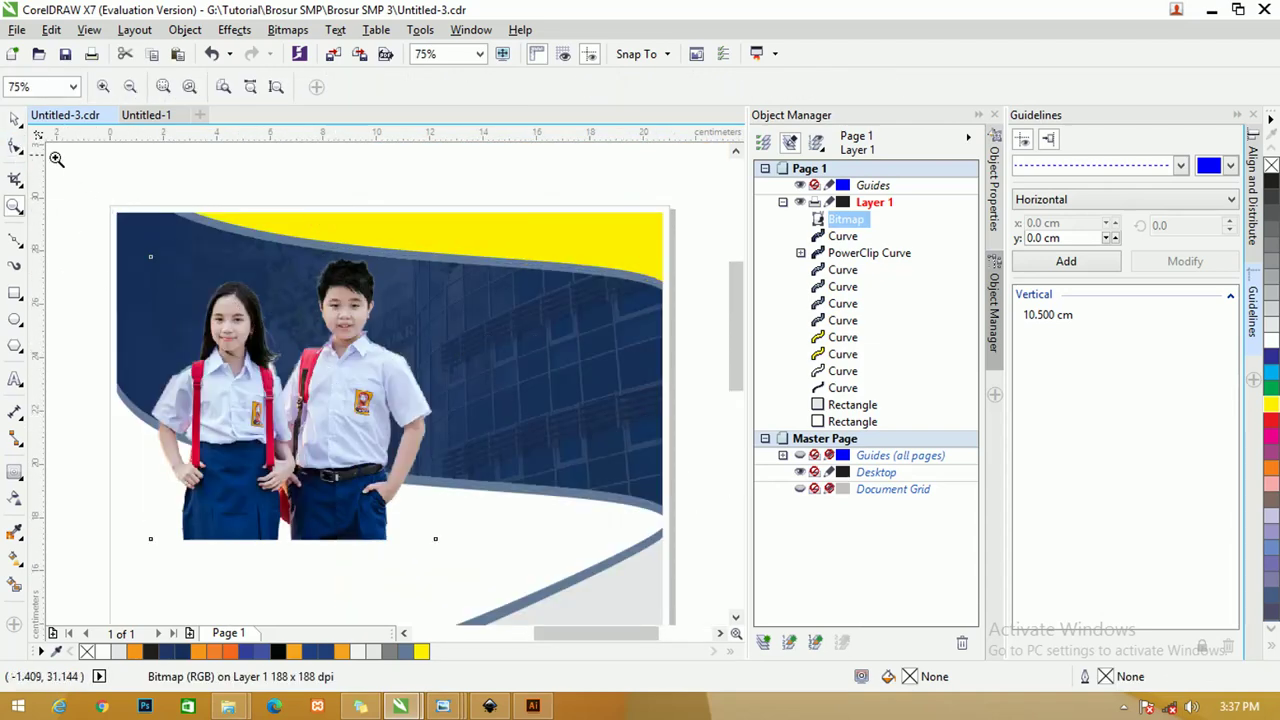
{"action": "left_click", "coordinate": [15, 120]}
{"action": "left_click", "coordinate": [540, 348]}
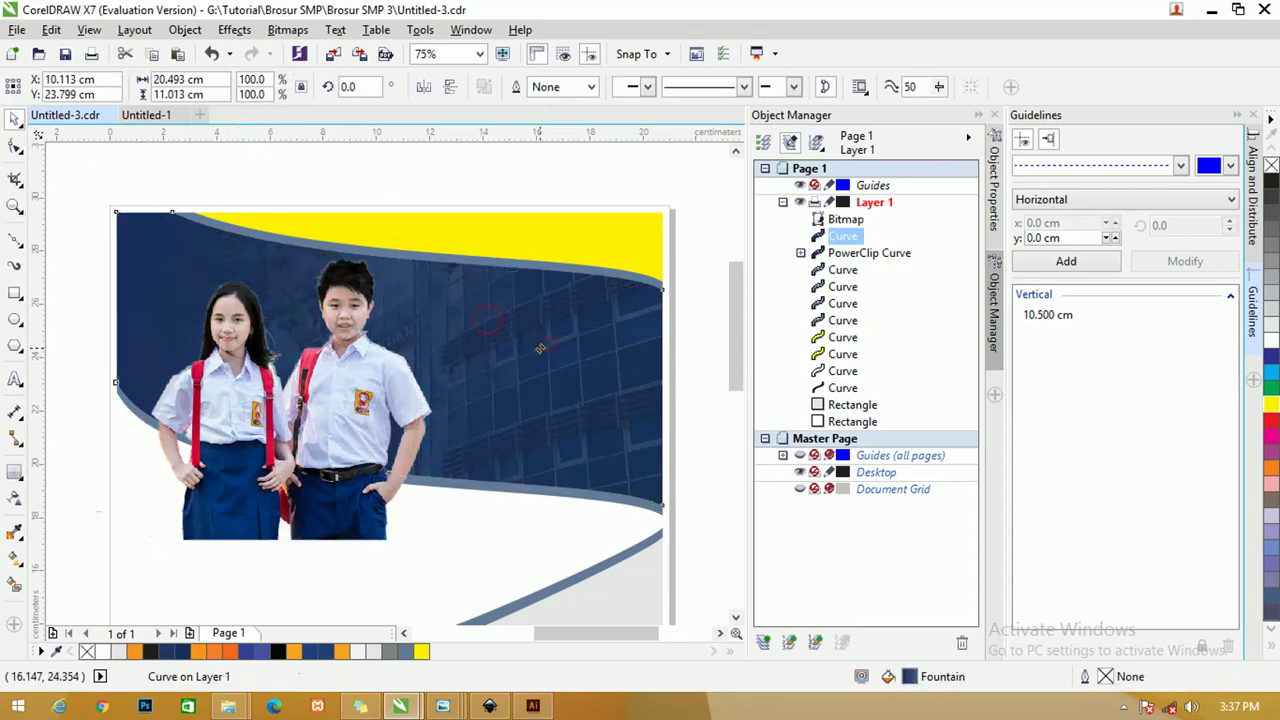
{"action": "key", "text": "ctrl+c"}
{"action": "key", "text": "ctrl+v"}
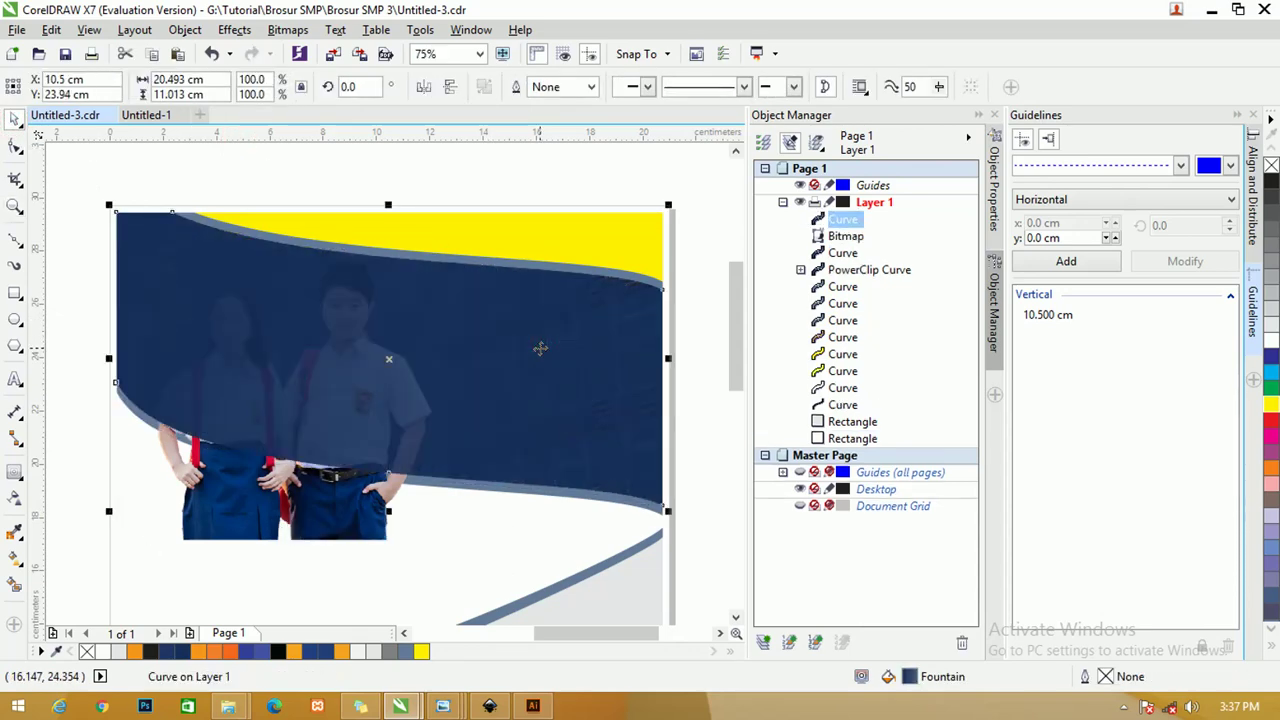
PowerClip the students' photo inside the pasted copy of the navy wave
{"action": "left_click", "coordinate": [323, 536]}
{"action": "right_click", "coordinate": [323, 536]}
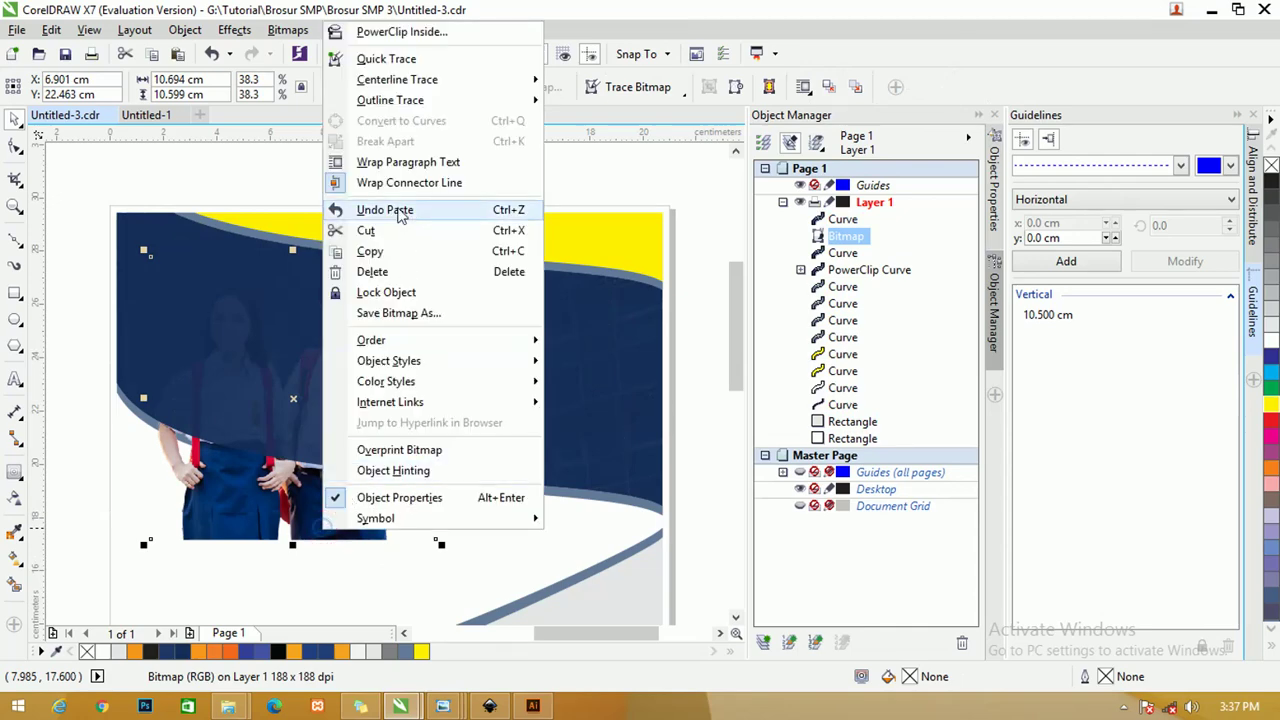
{"action": "left_click", "coordinate": [405, 33]}
{"action": "left_click", "coordinate": [504, 325]}
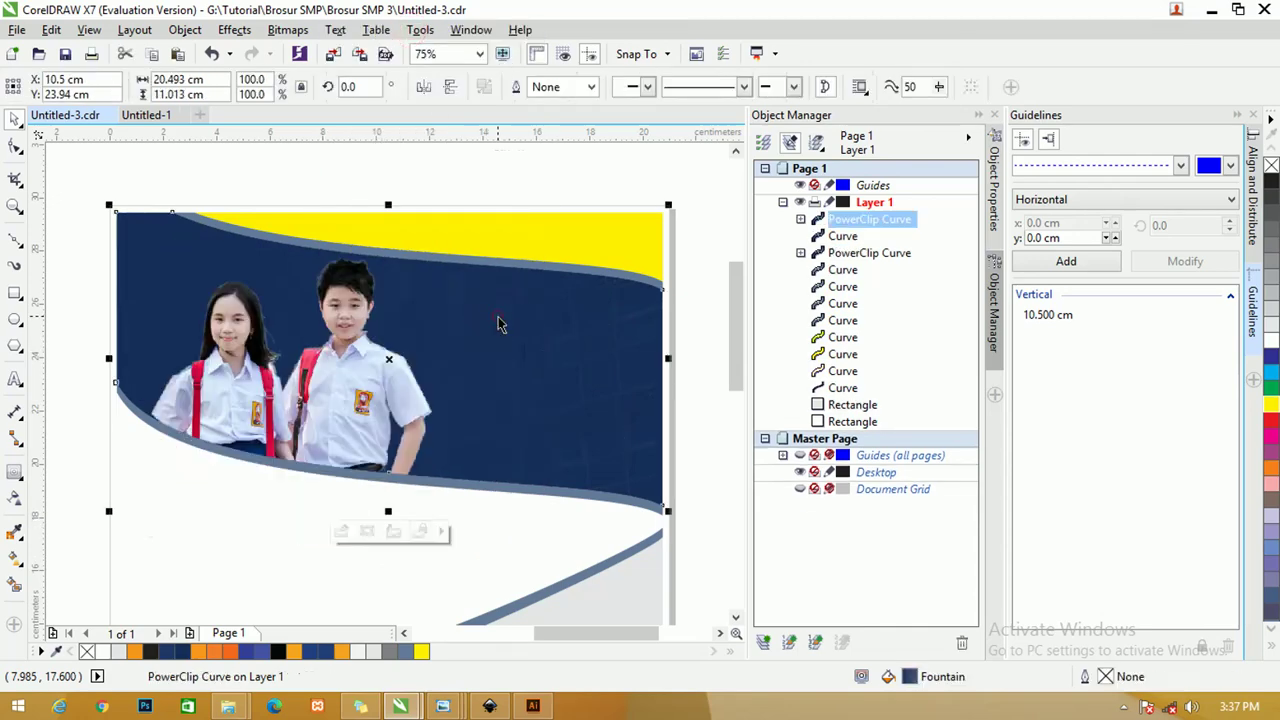
Edit the students' PowerClip contents, scale the photo to about 8.3 cm wide in the wave's left part, and finish editing
{"action": "right_click", "coordinate": [342, 354]}
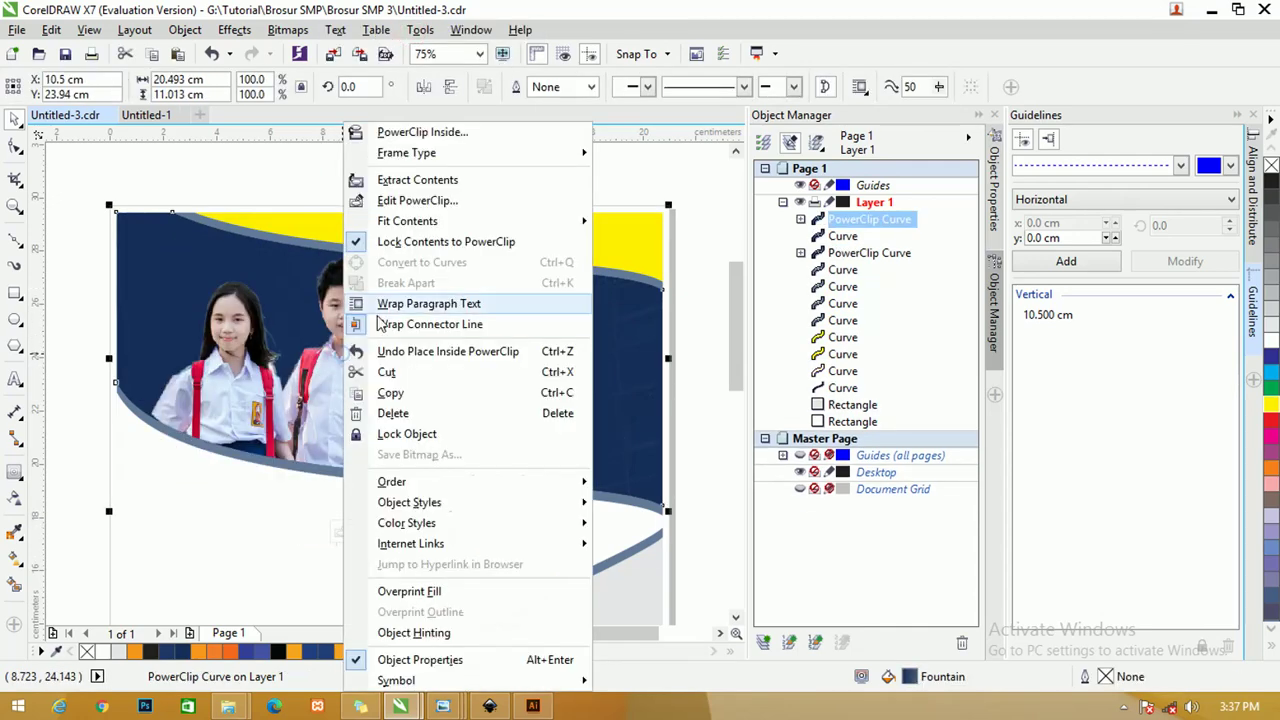
{"action": "left_click", "coordinate": [421, 201]}
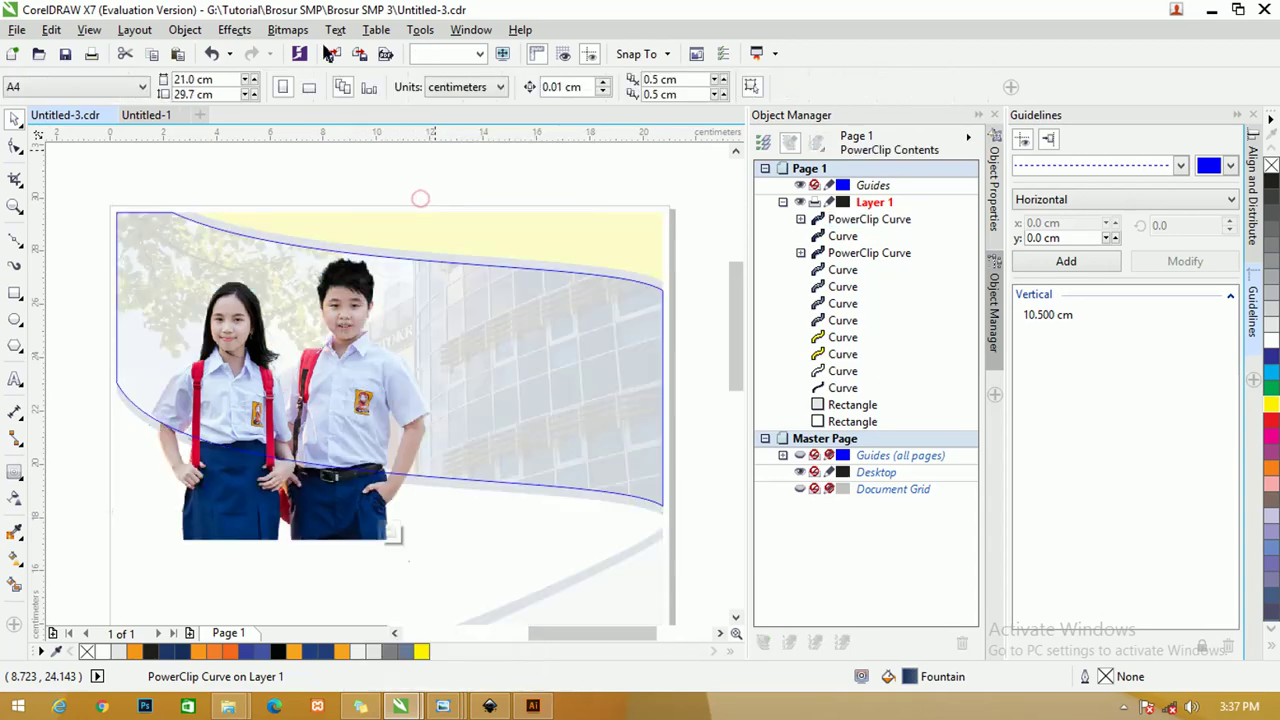
{"action": "left_click", "coordinate": [347, 360]}
{"action": "left_click_drag", "start_coordinate": [441, 543], "coordinate": [385, 490]}
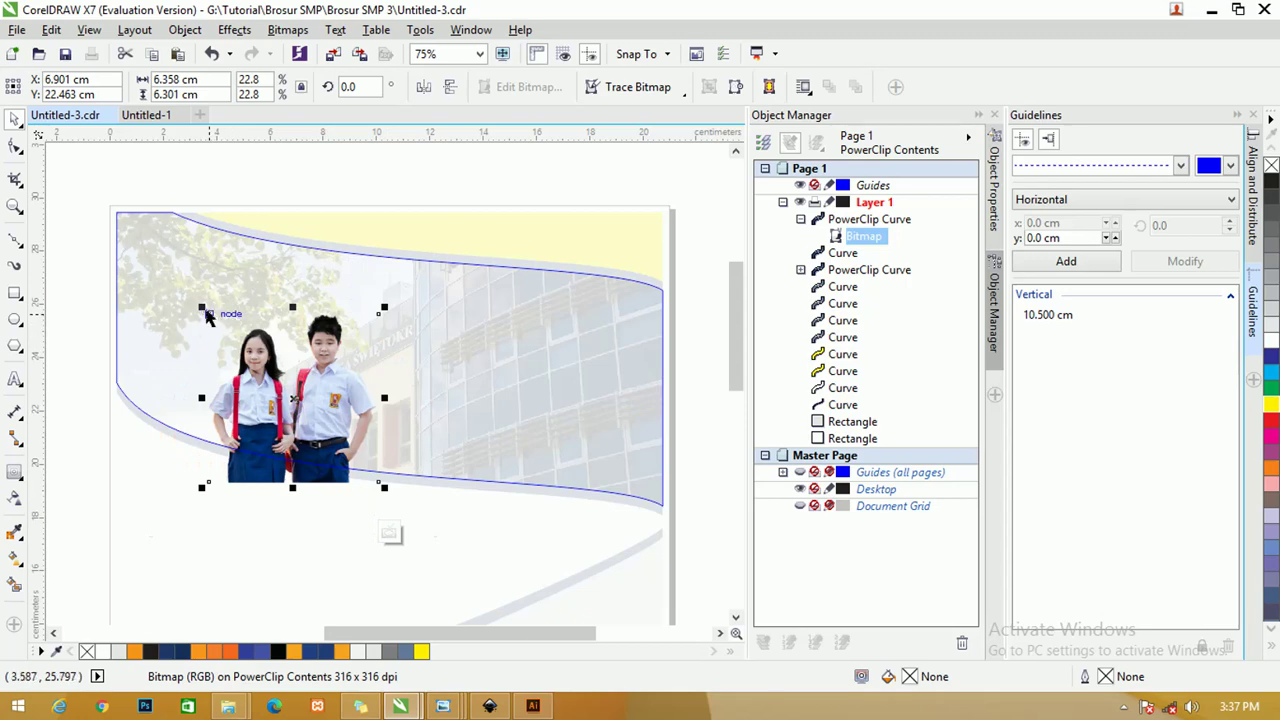
{"action": "left_click_drag", "start_coordinate": [207, 316], "coordinate": [153, 236]}
{"action": "left_click_drag", "start_coordinate": [271, 340], "coordinate": [272, 335]}
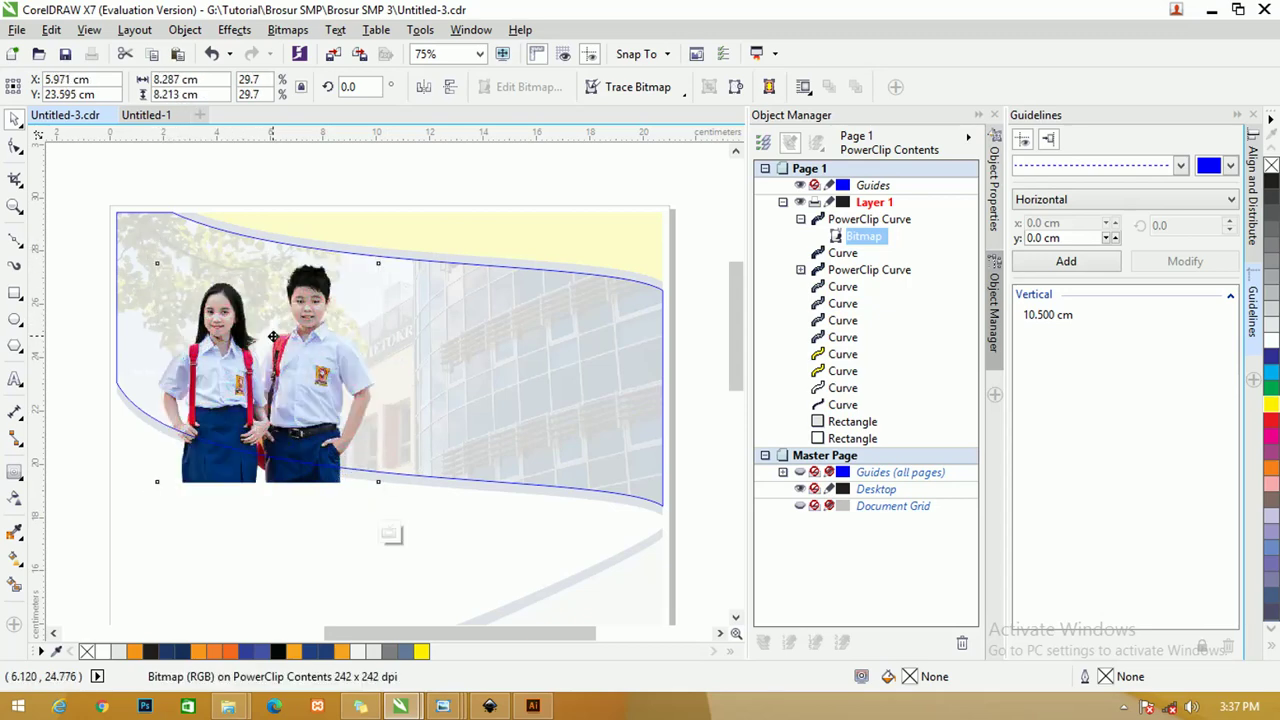
{"action": "right_click", "coordinate": [272, 335]}
{"action": "left_click", "coordinate": [330, 261]}
{"action": "left_click", "coordinate": [318, 167]}
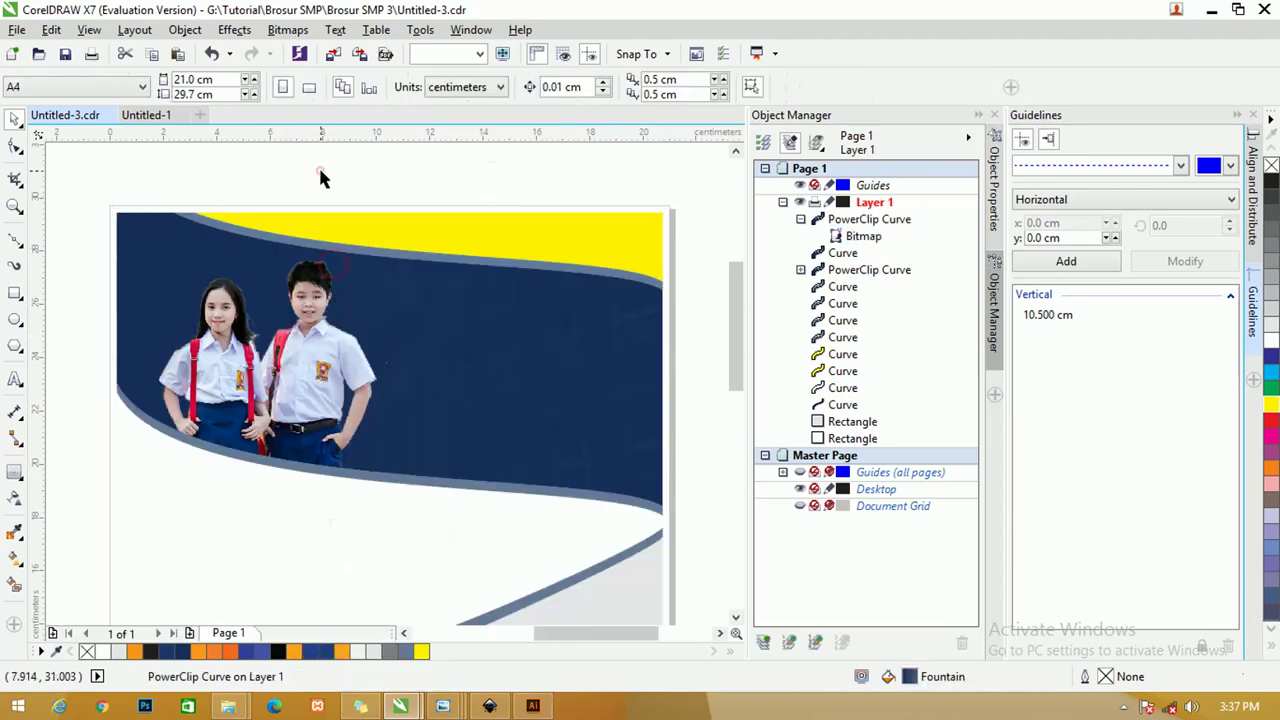
Fill the stripes along the navy wave's upper and lower edges with light grey (10% black)
{"action": "left_click", "coordinate": [400, 257]}
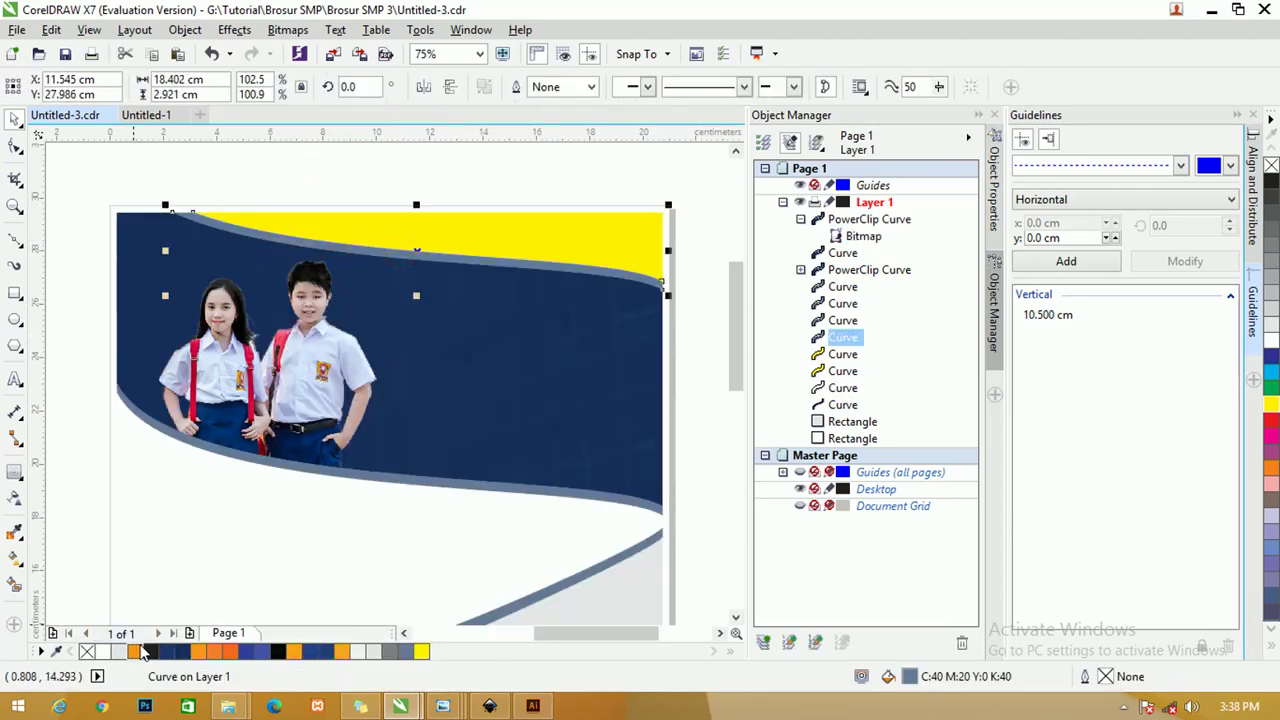
{"action": "left_click", "coordinate": [374, 651]}
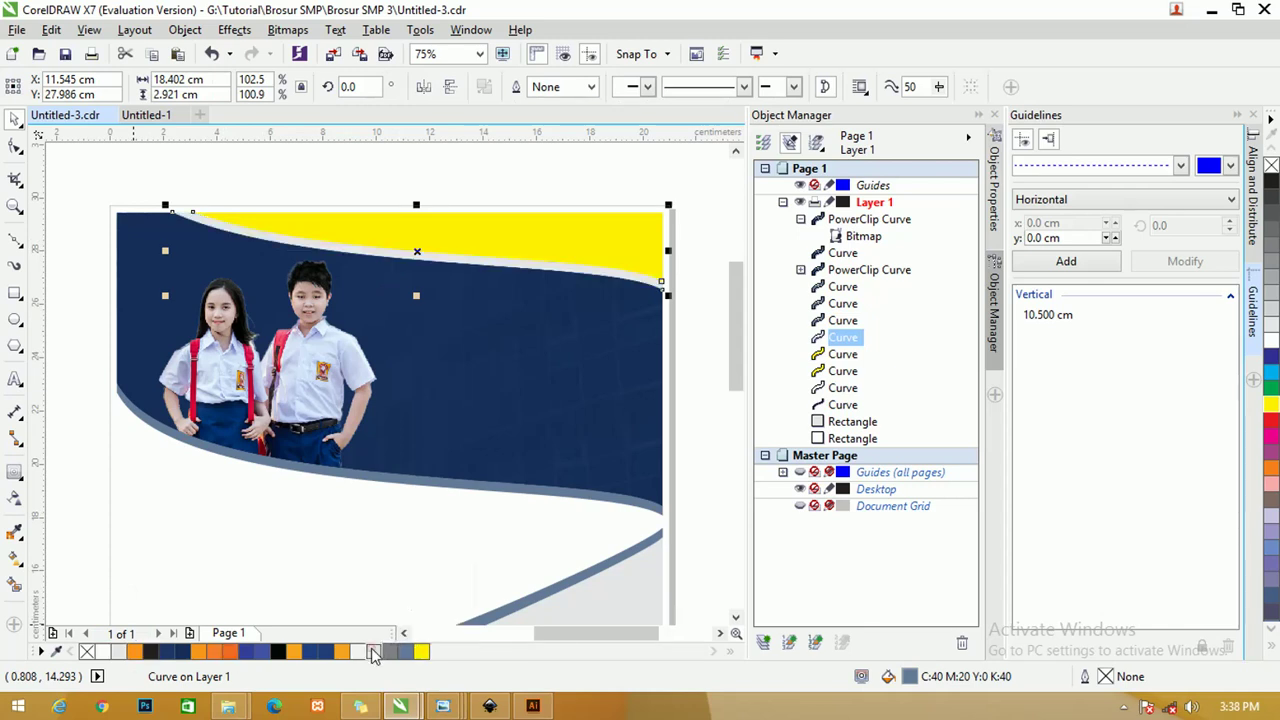
{"action": "left_click", "coordinate": [352, 478]}
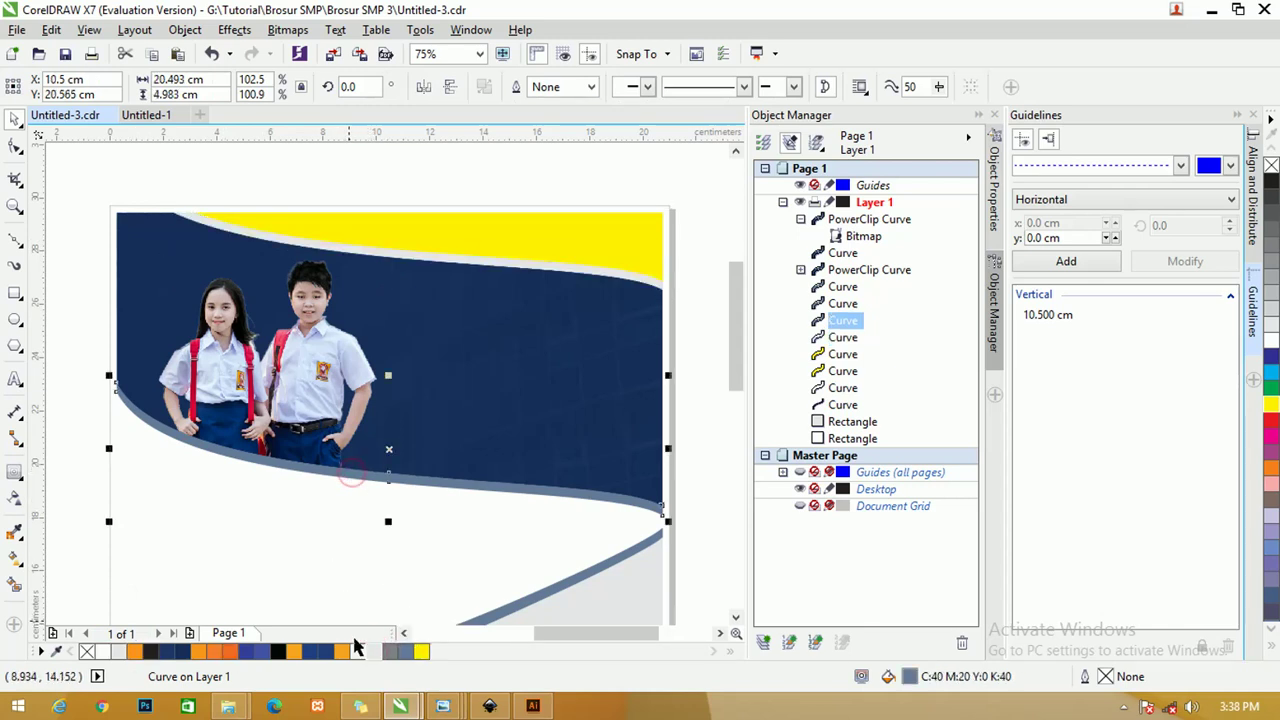
{"action": "left_click", "coordinate": [374, 651]}
Fill the slanted stripe above the light grey panel with yellow
{"action": "left_click", "coordinate": [553, 588]}
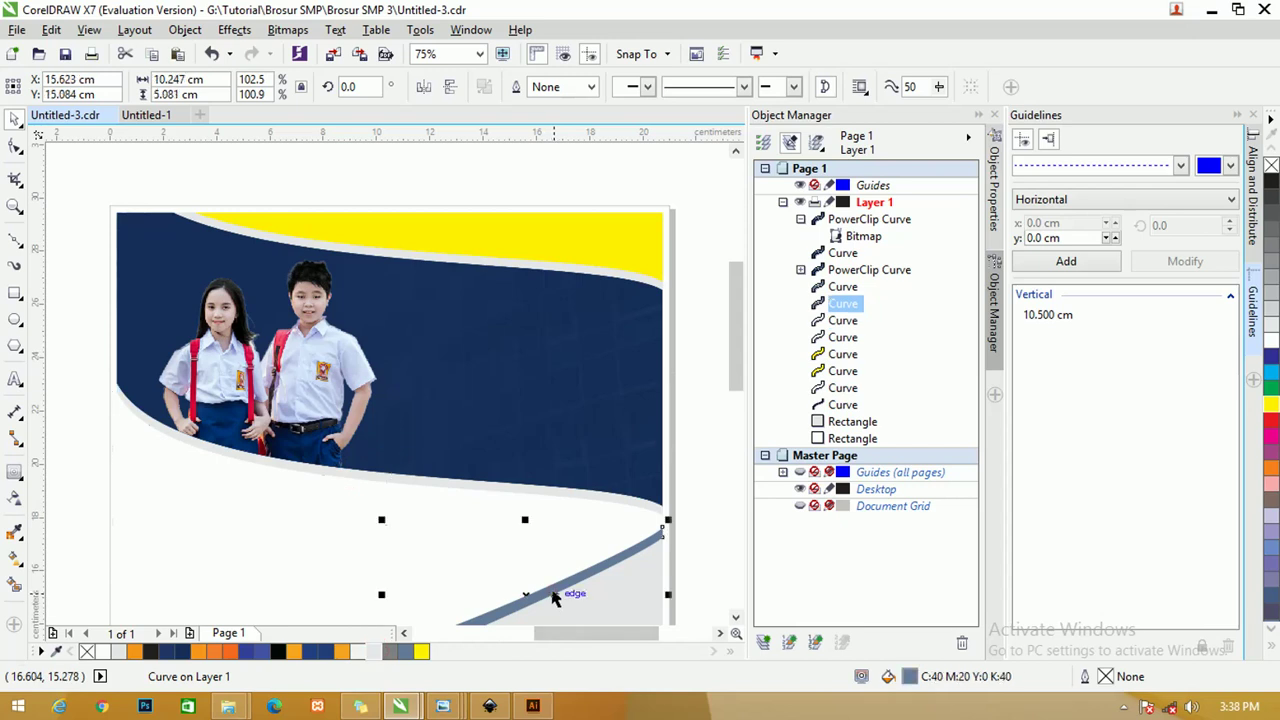
{"action": "left_click", "coordinate": [421, 651]}
{"action": "scroll", "coordinate": [425, 615], "scroll_direction": "down", "scroll_amount": 3}
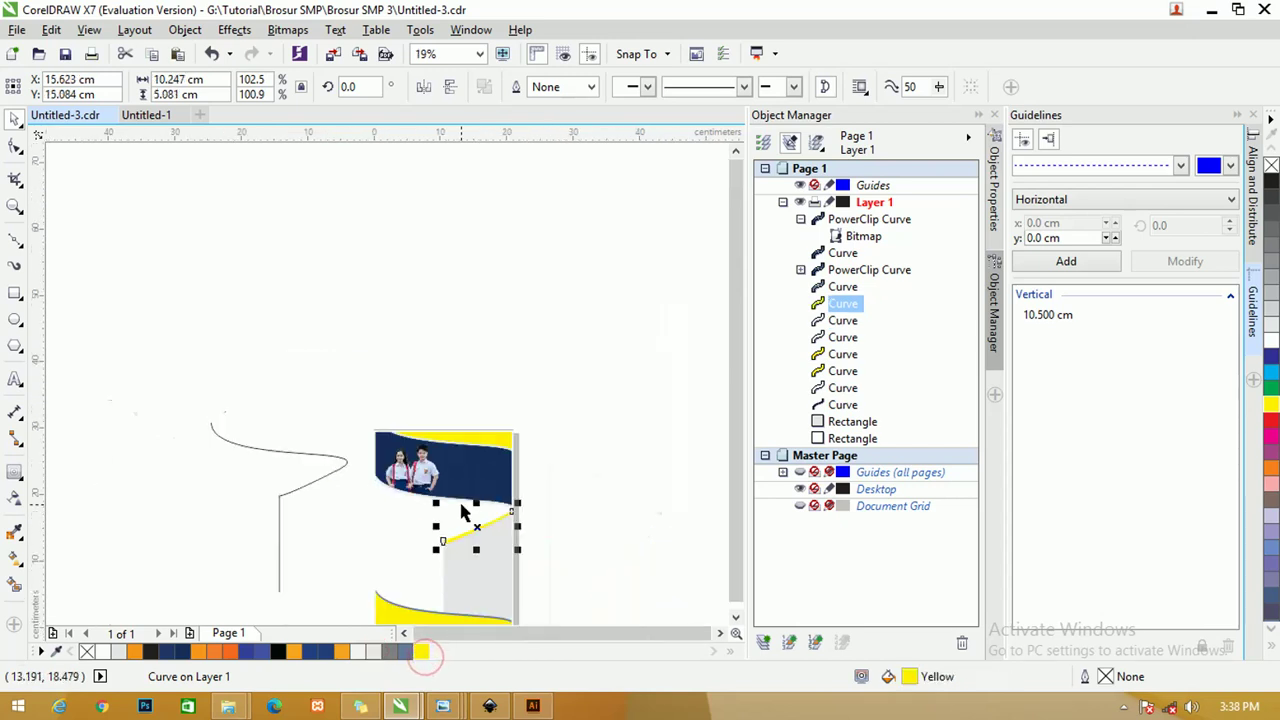
{"action": "scroll", "coordinate": [418, 618], "scroll_direction": "up", "scroll_amount": 1}
Fill the stripe along the bottom yellow wave with light grey (C0 M0 Y0 K10), after trying 60% Black
{"action": "left_click", "coordinate": [435, 607]}
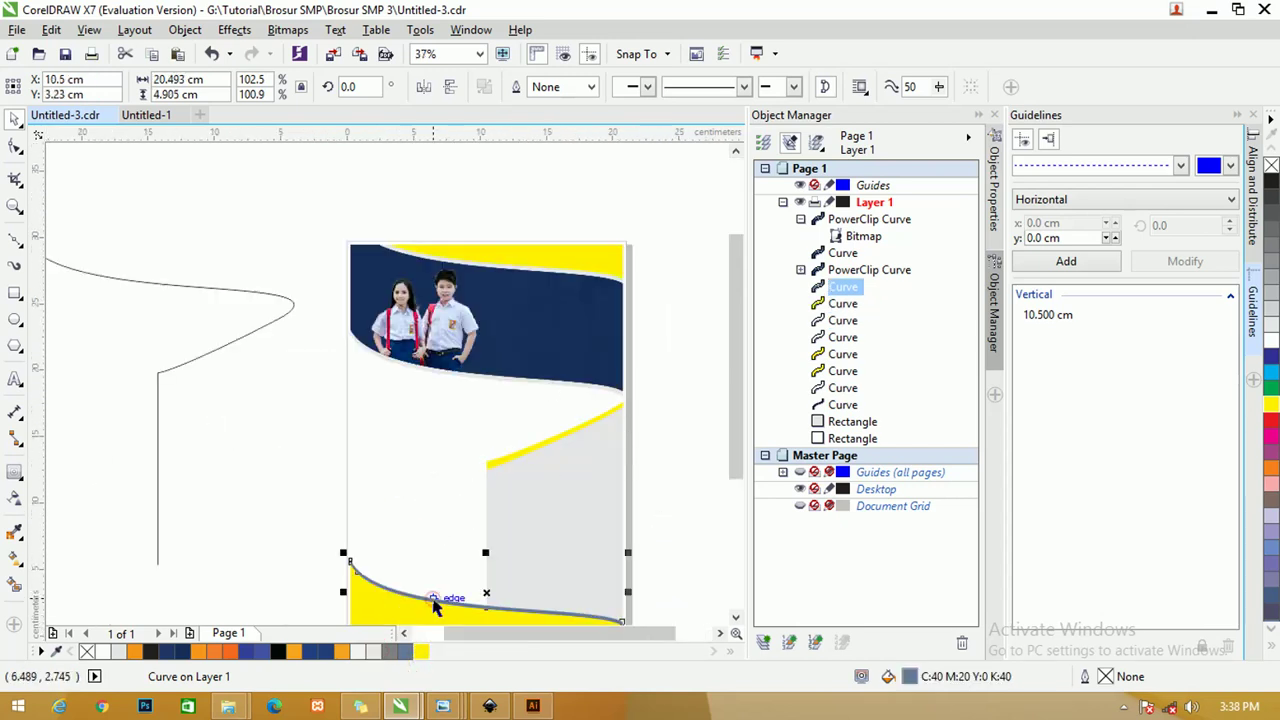
{"action": "left_click", "coordinate": [373, 651]}
{"action": "left_click", "coordinate": [390, 651]}
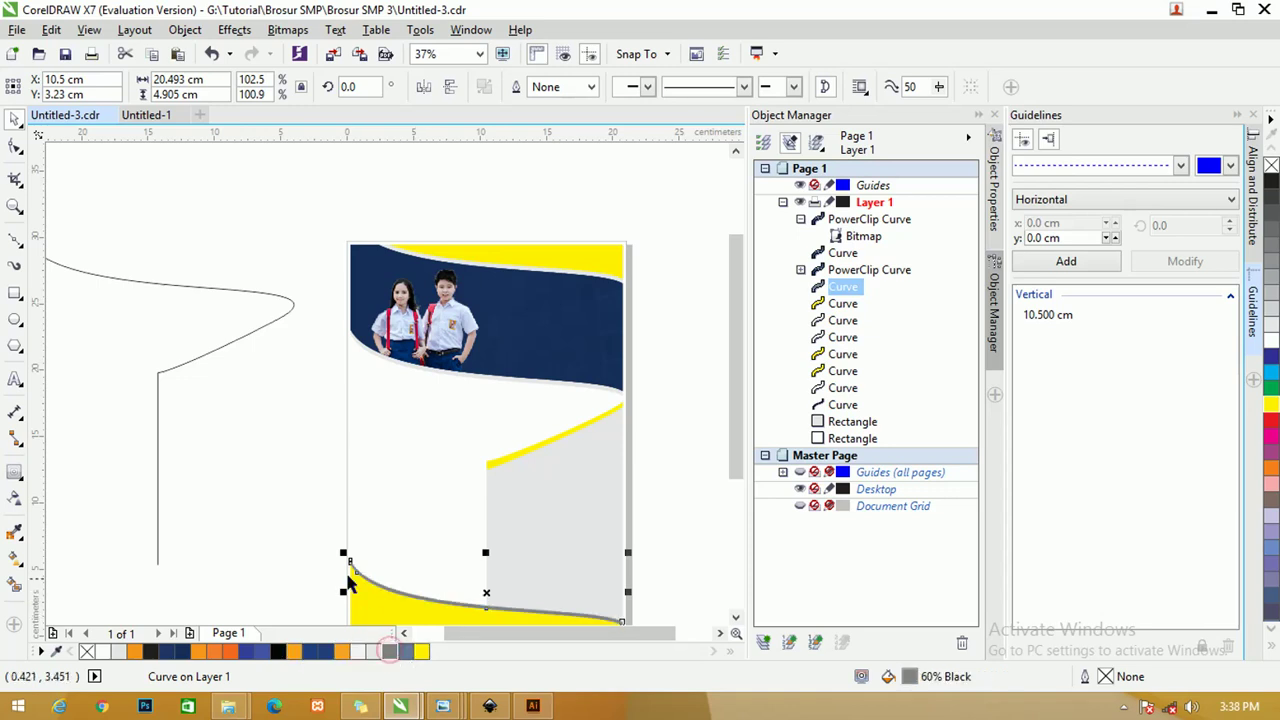
{"action": "left_click", "coordinate": [371, 651]}
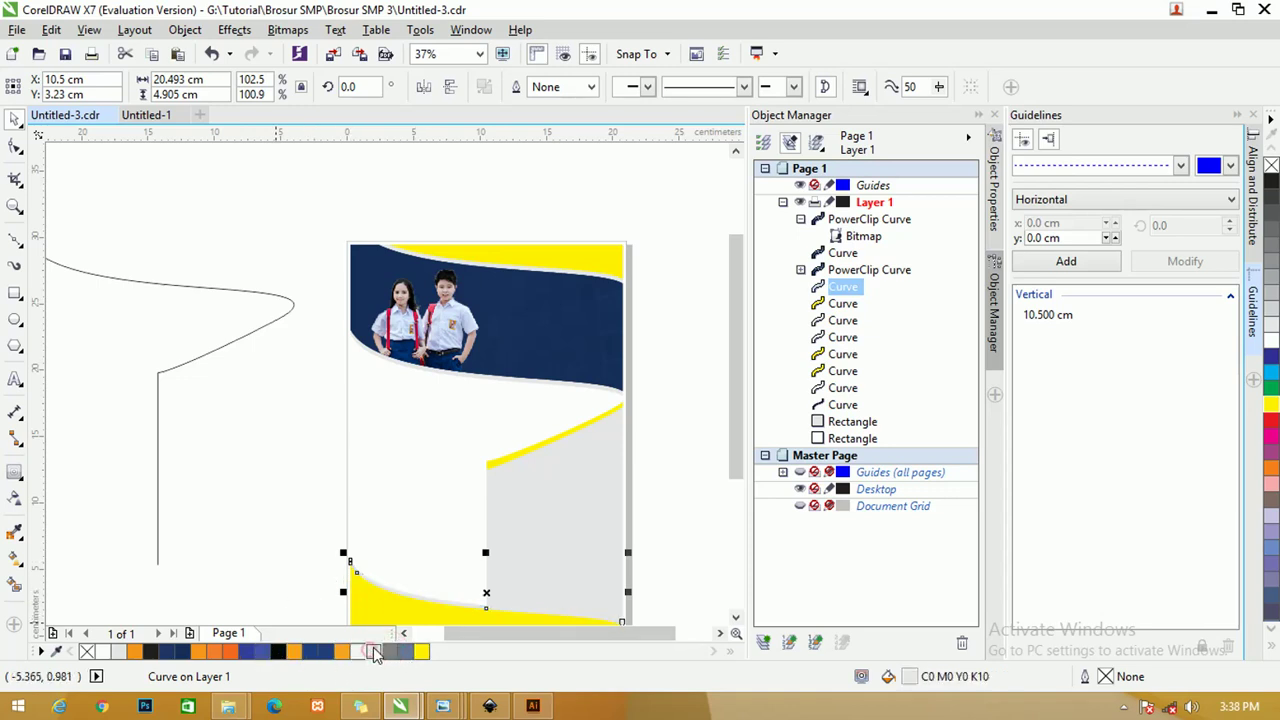
Fill the light grey background rectangle with navy (C99 M86 Y33 K34)
{"action": "left_click", "coordinate": [671, 430]}
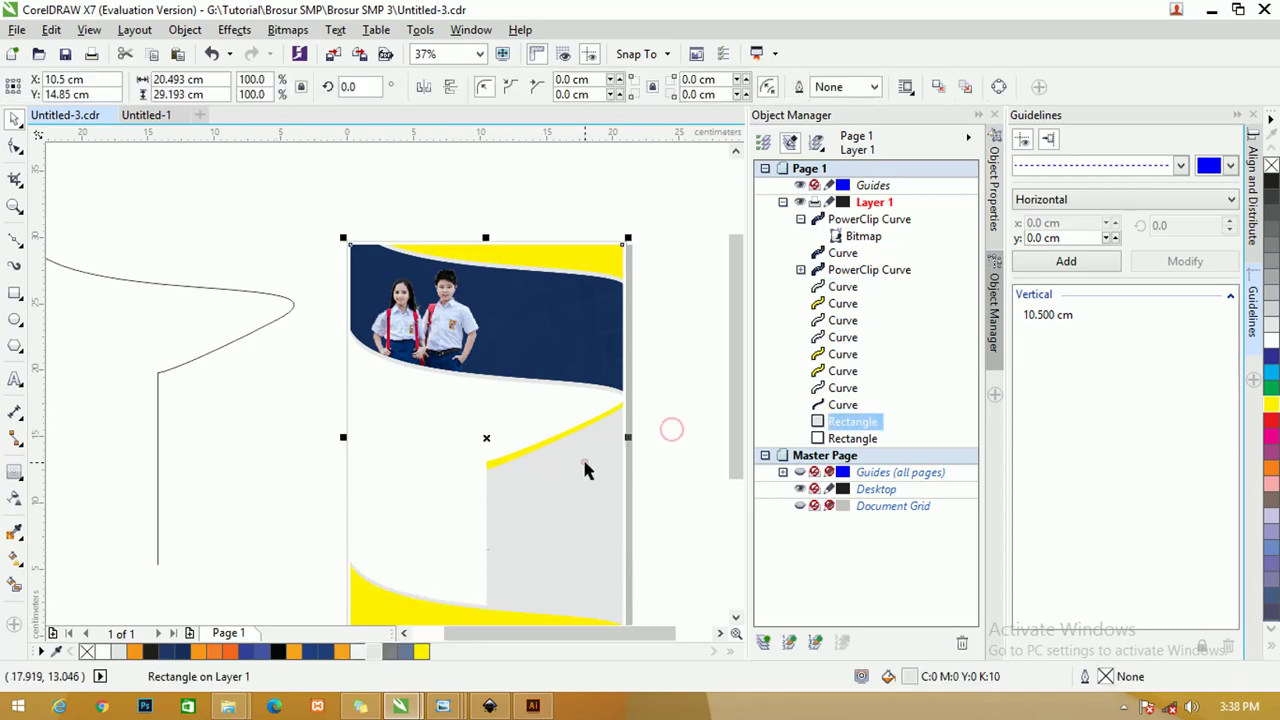
{"action": "left_click", "coordinate": [585, 465]}
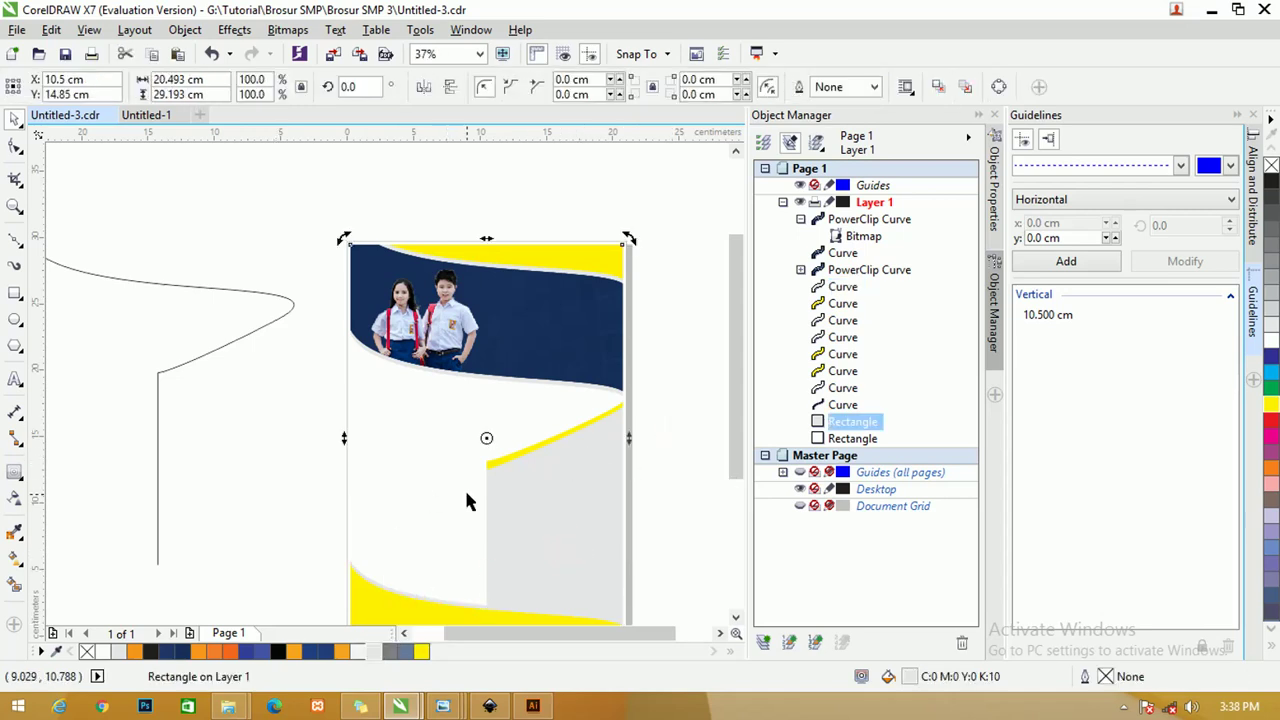
{"action": "left_click", "coordinate": [183, 651]}
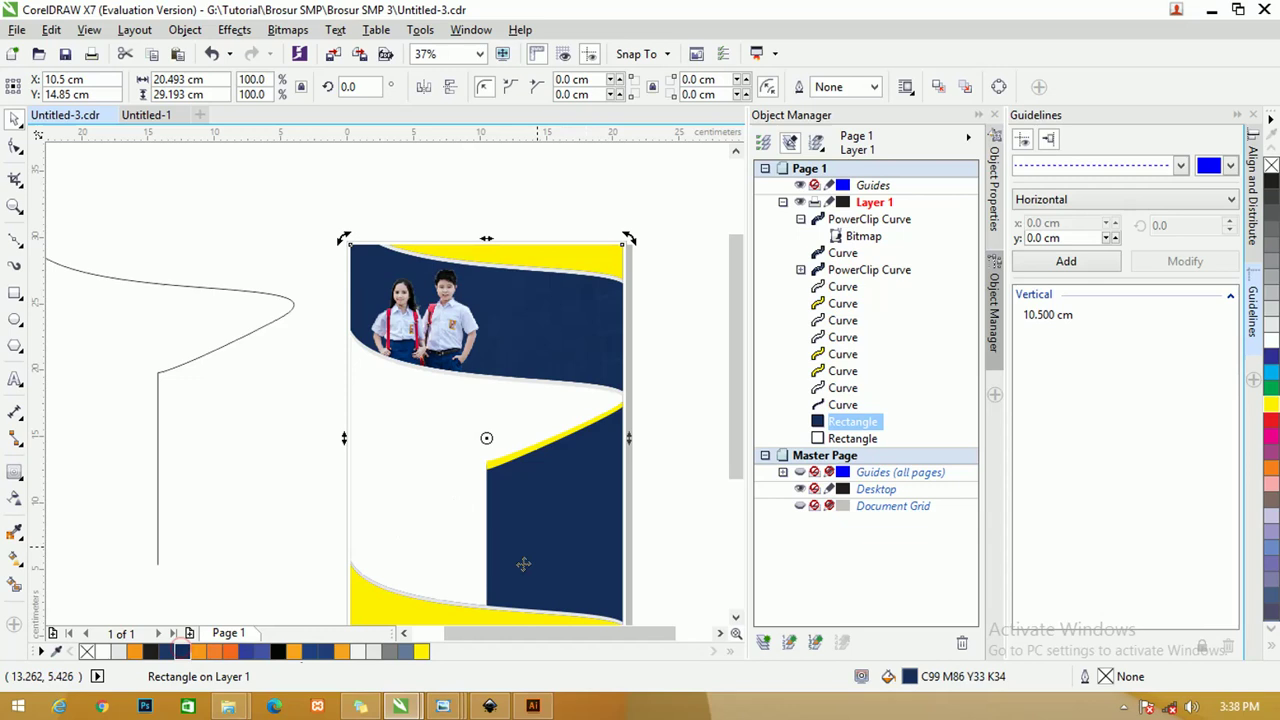
{"action": "left_click", "coordinate": [679, 407]}
Group the bottom yellow wave with its light grey edge stripe
{"action": "left_click_drag", "start_coordinate": [736, 358], "coordinate": [734, 438]}
{"action": "scroll", "coordinate": [526, 491], "scroll_direction": "up", "scroll_amount": 4}
{"action": "scroll", "coordinate": [403, 443], "scroll_direction": "down", "scroll_amount": 1}
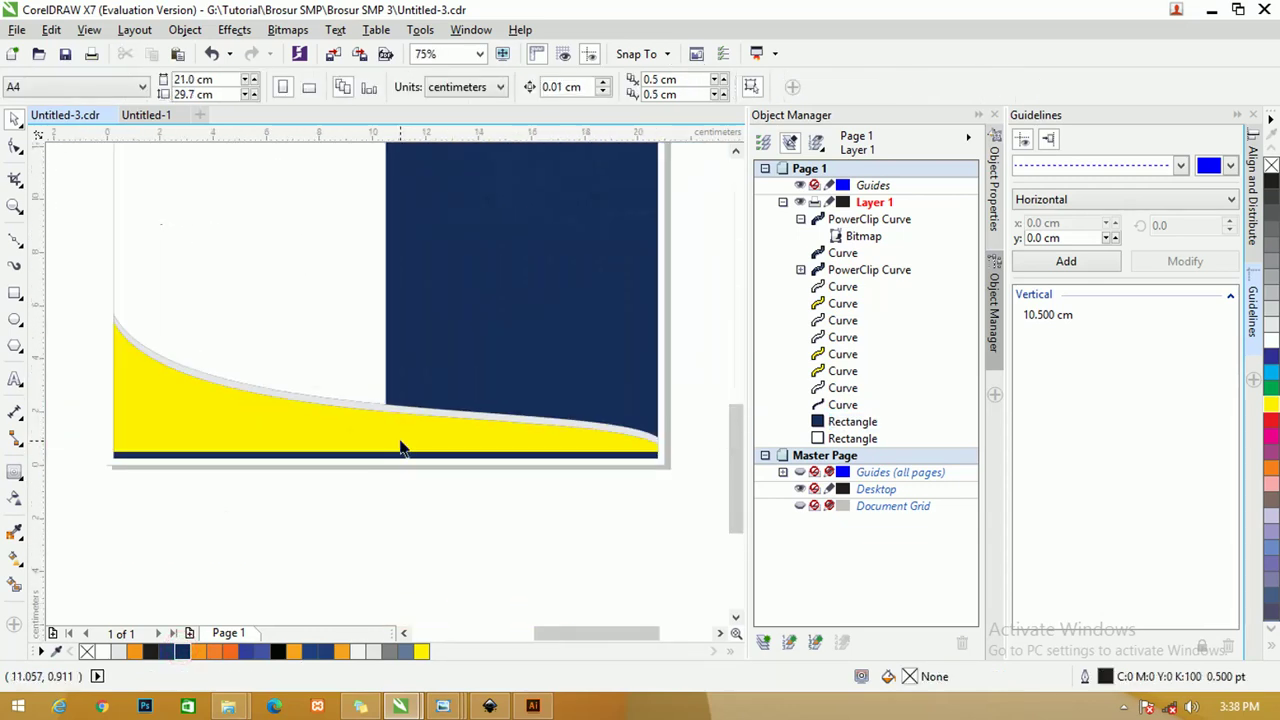
{"action": "left_click", "coordinate": [400, 448]}
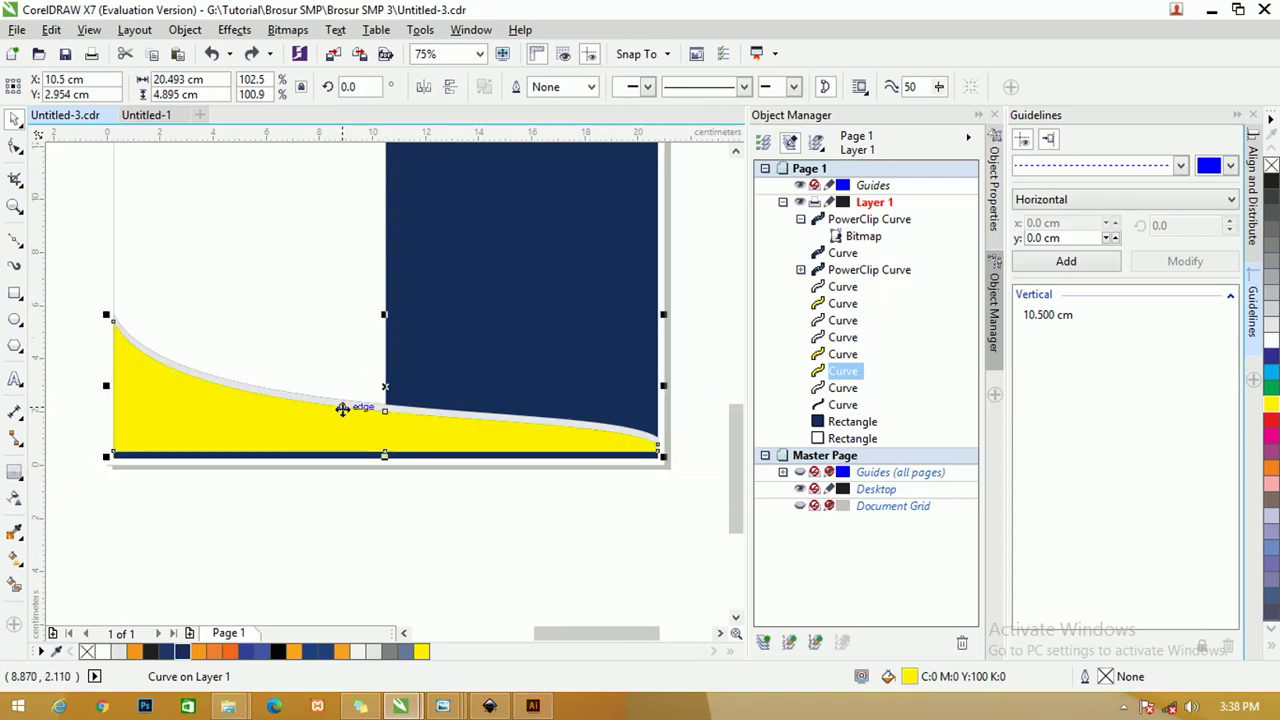
{"action": "left_click", "coordinate": [337, 400], "text": "shift"}
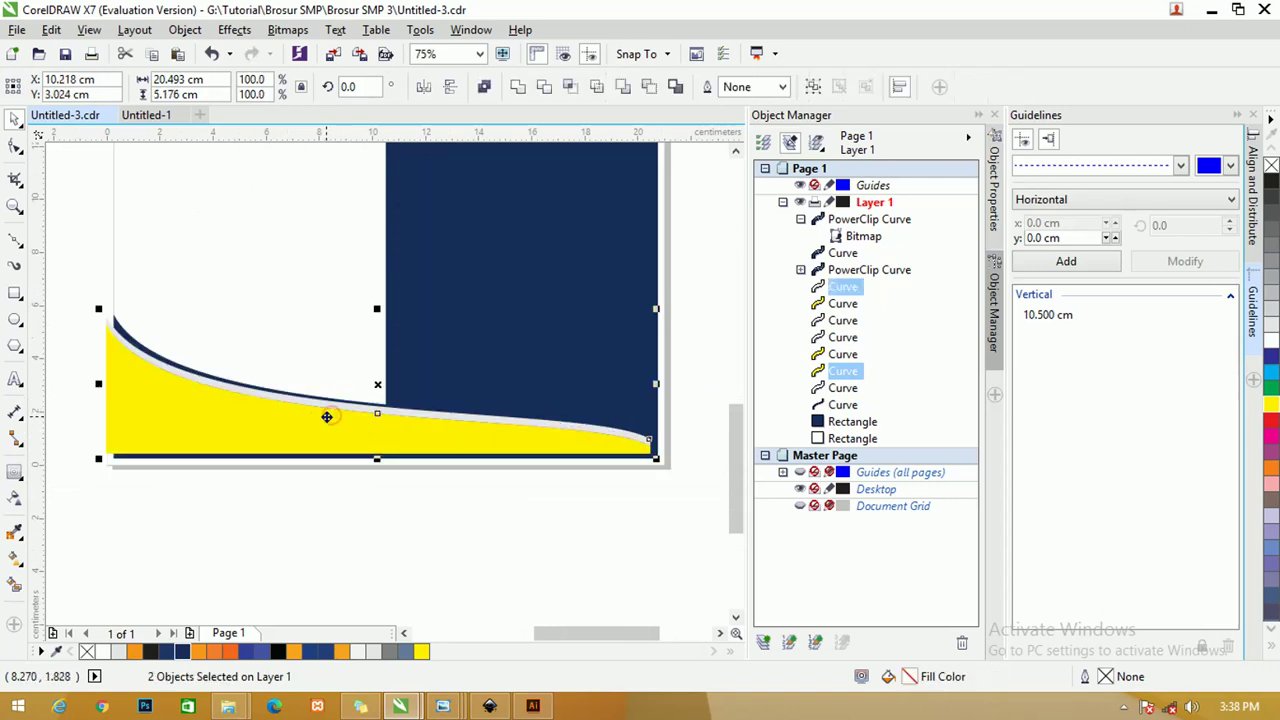
{"action": "key", "text": "ctrl+g"}
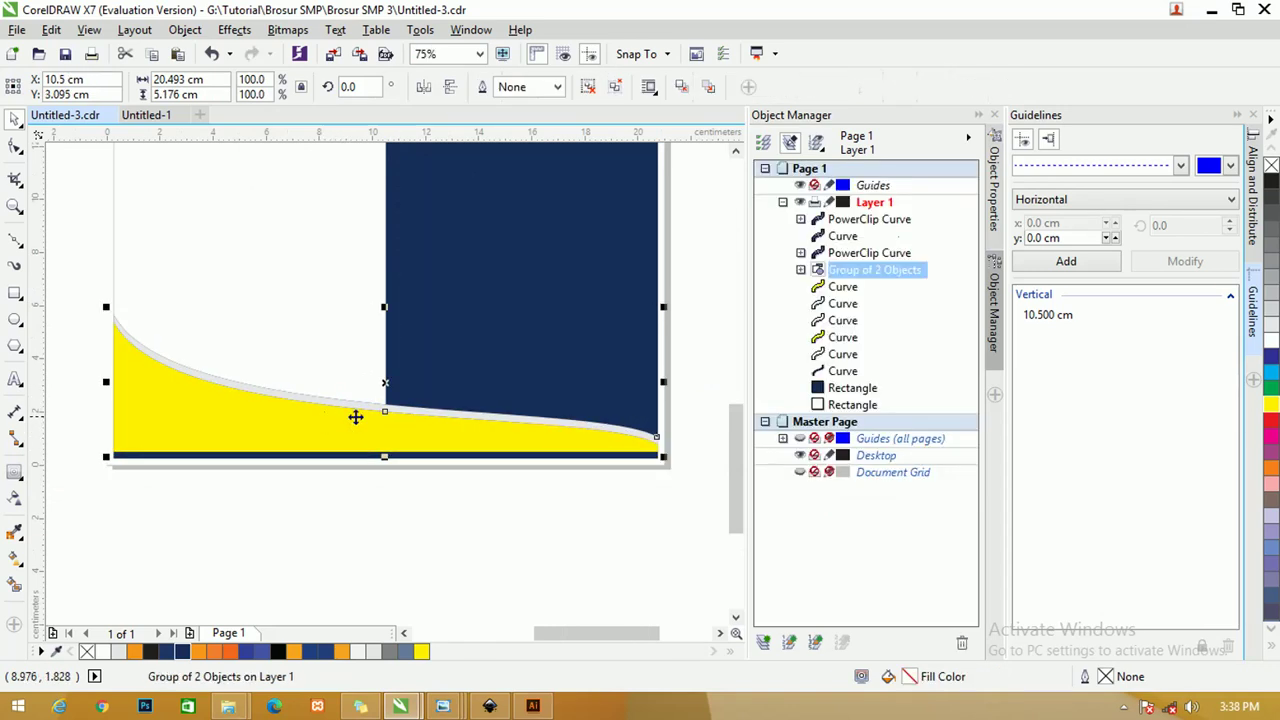
Try to align the bottom wave group to the bottom edge of the navy rectangle, and undo the alignment
{"action": "left_click", "coordinate": [480, 349], "text": "shift"}
{"action": "key", "text": "b"}
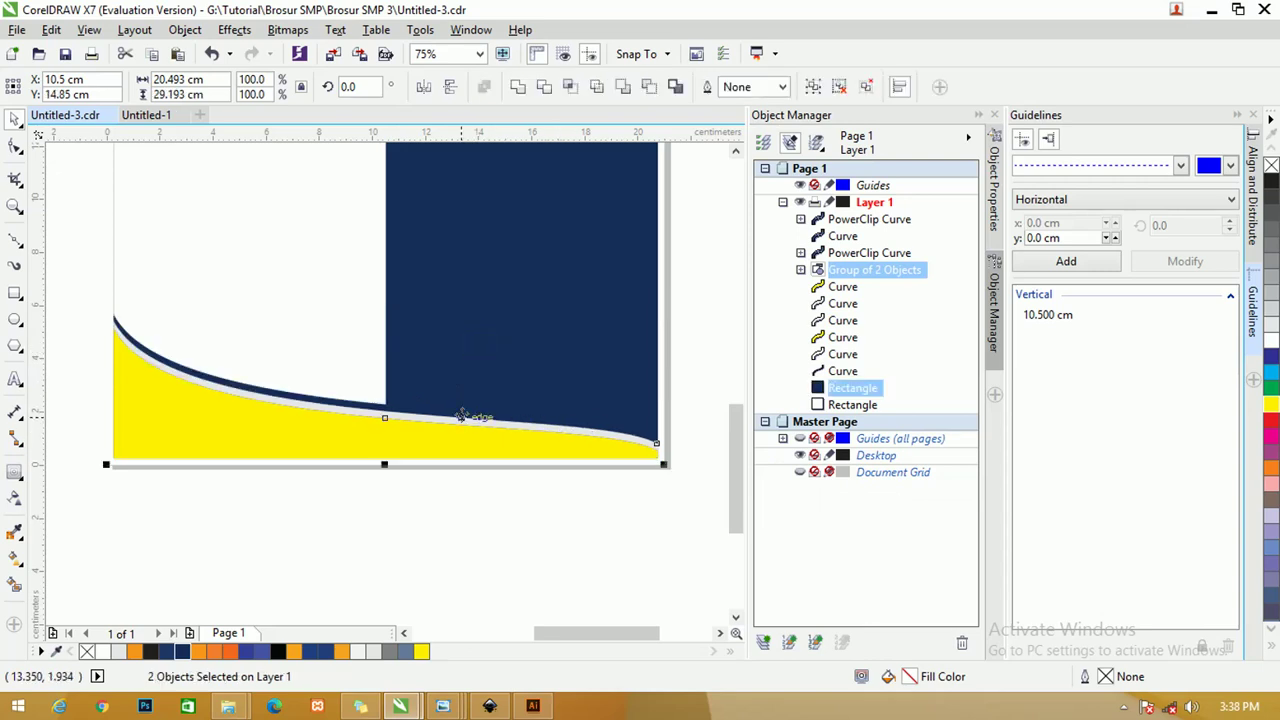
{"action": "key", "text": "ctrl+z"}
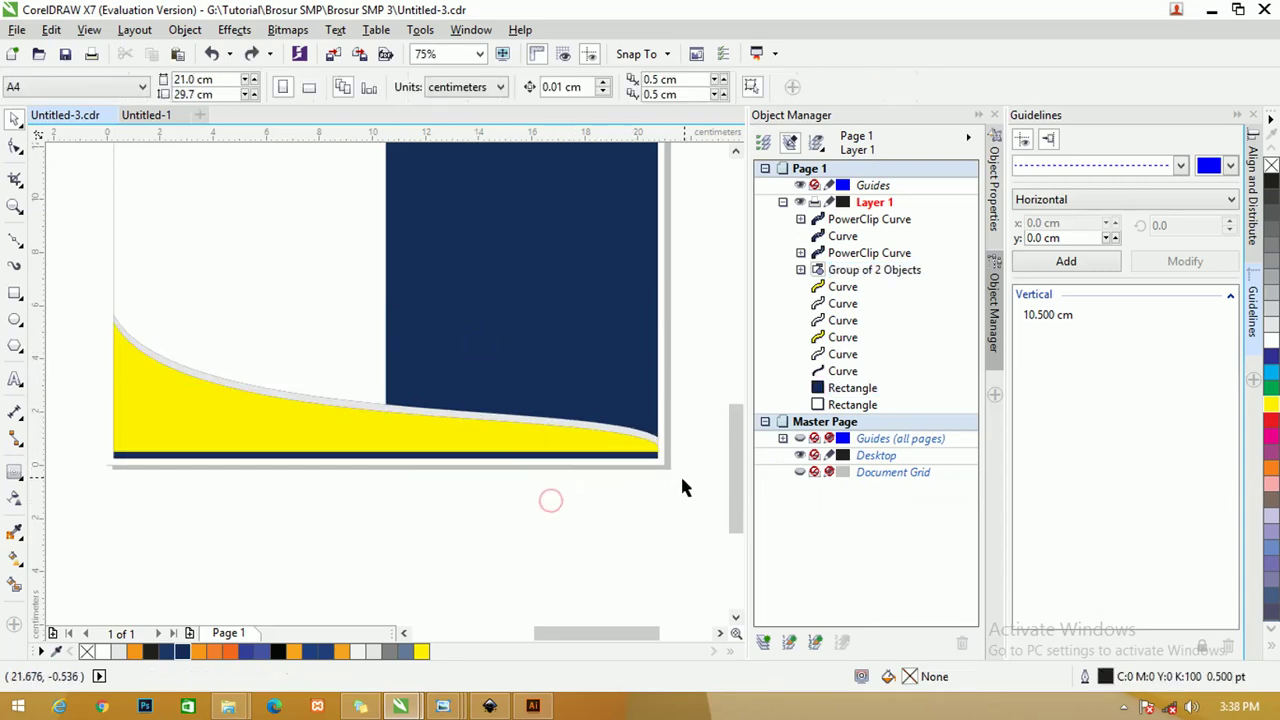
Stretch the bottom wave group downward to the navy rectangle's bottom edge, making it about 5.4 cm tall
{"action": "left_click_drag", "start_coordinate": [684, 471], "coordinate": [108, 288]}
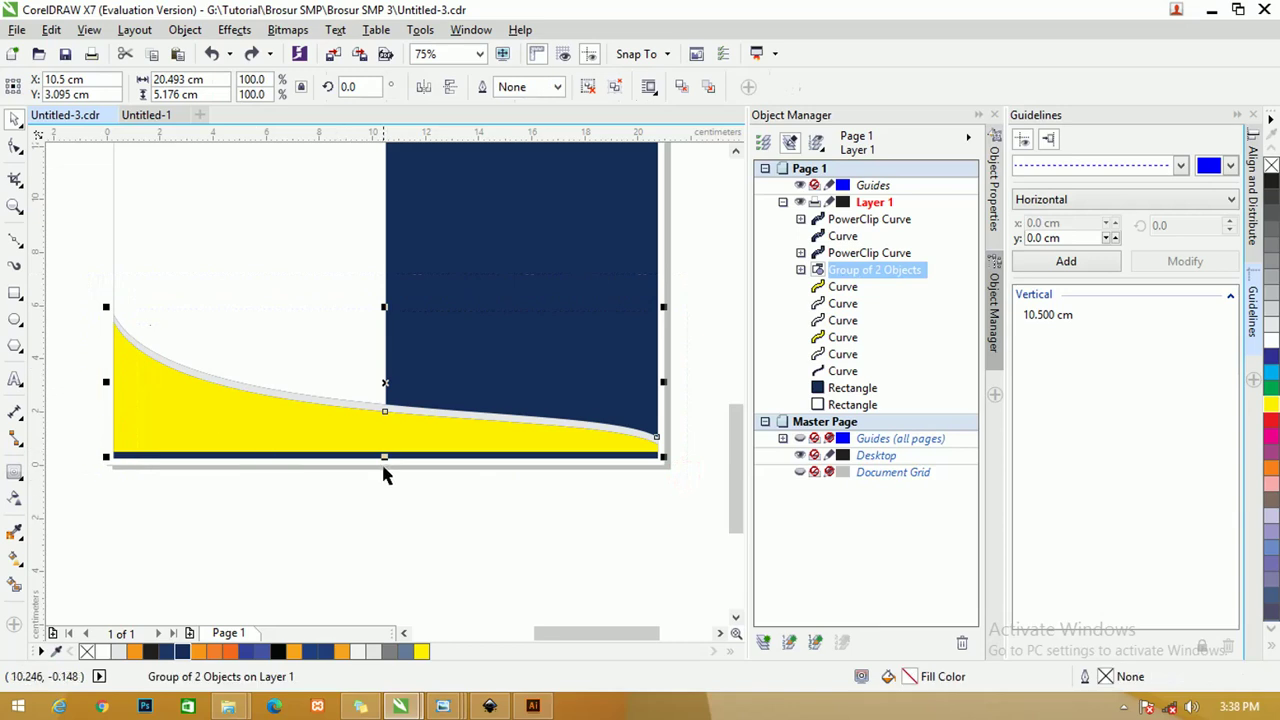
{"action": "left_click_drag", "start_coordinate": [385, 458], "coordinate": [385, 465]}
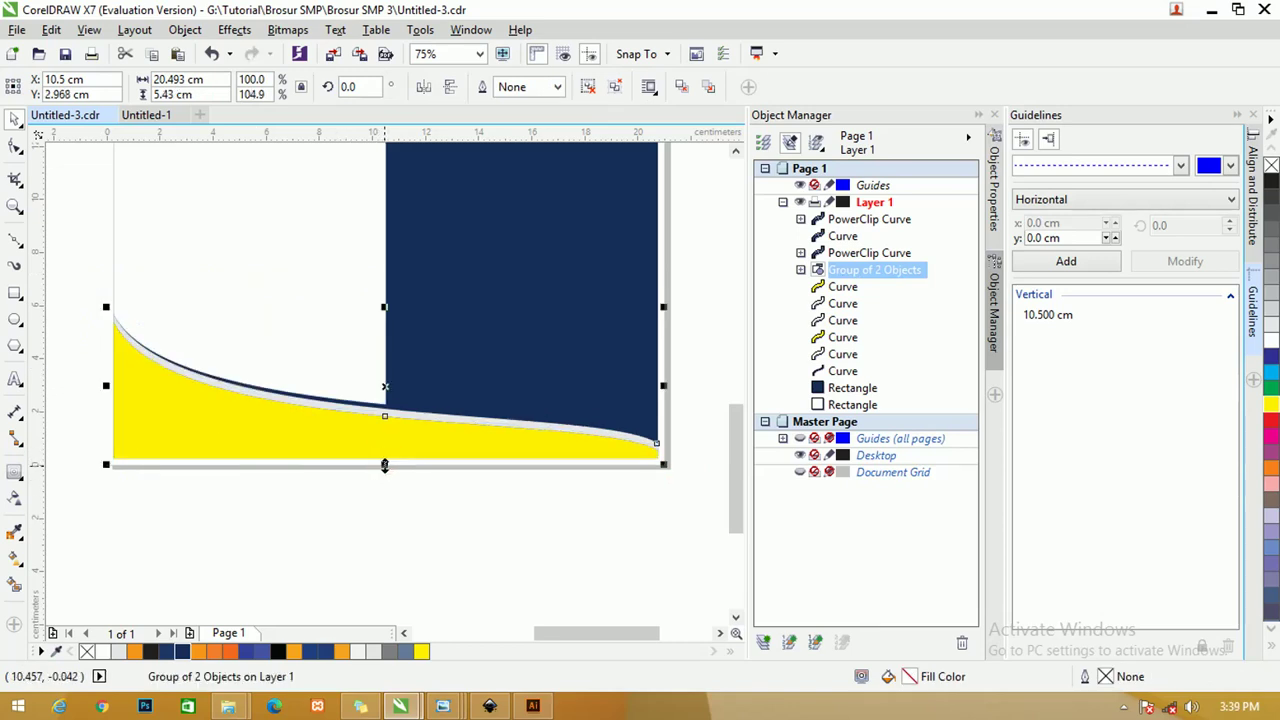
Stretch the bottom wave group upward until it is about 6.16 cm tall
{"action": "left_click_drag", "start_coordinate": [386, 308], "coordinate": [380, 288]}
{"action": "scroll", "coordinate": [350, 414], "scroll_direction": "up", "scroll_amount": 2}
{"action": "scroll", "coordinate": [351, 366], "scroll_direction": "down", "scroll_amount": 2}
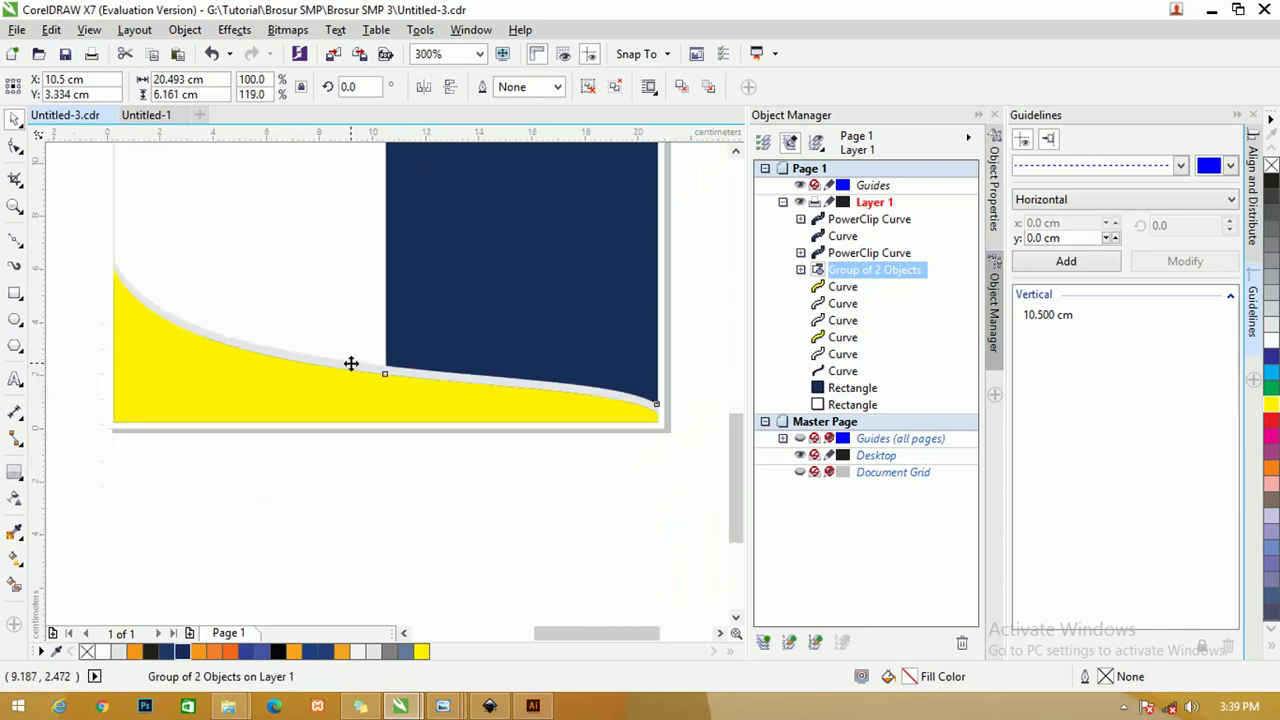
{"action": "left_click", "coordinate": [681, 385]}
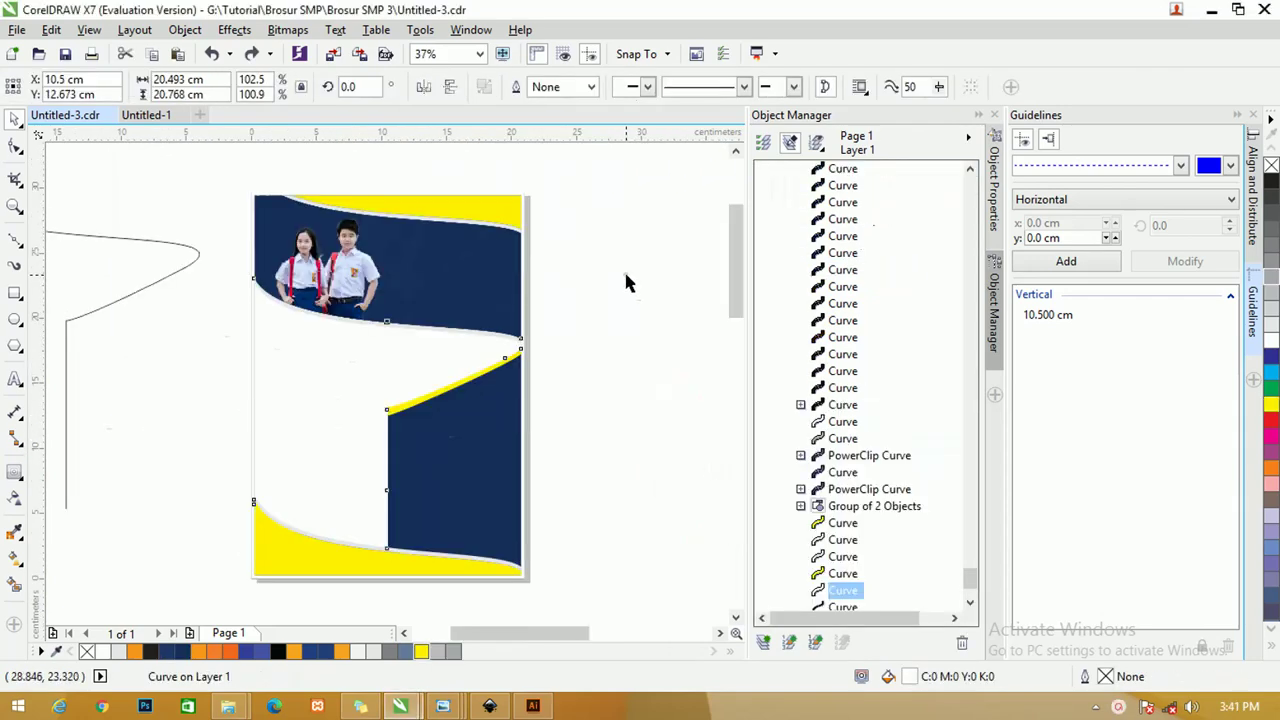
Import the building photo Brosur SMK 3-02 from Pictures, place it over the page and enlarge it to about 37 × 20.8 cm
{"action": "left_click", "coordinate": [625, 283]}
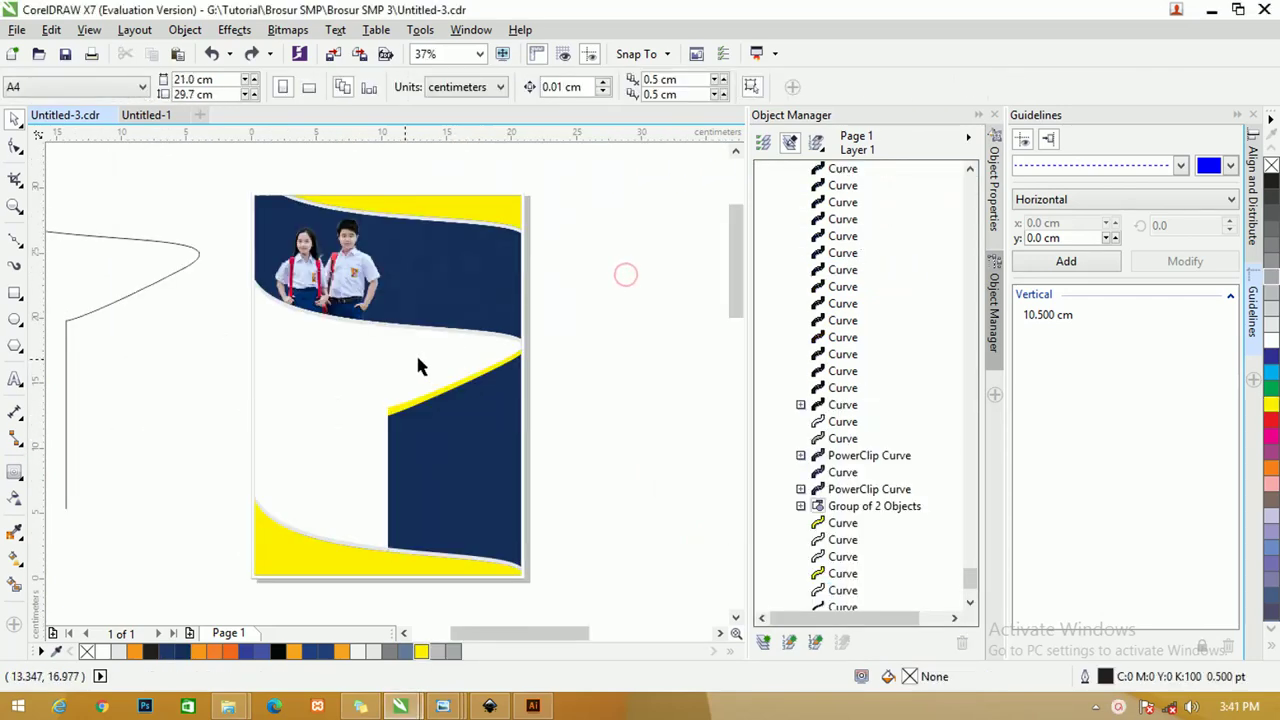
{"action": "scroll", "coordinate": [370, 367], "scroll_direction": "up", "scroll_amount": 1}
{"action": "scroll", "coordinate": [273, 296], "scroll_direction": "down", "scroll_amount": 1}
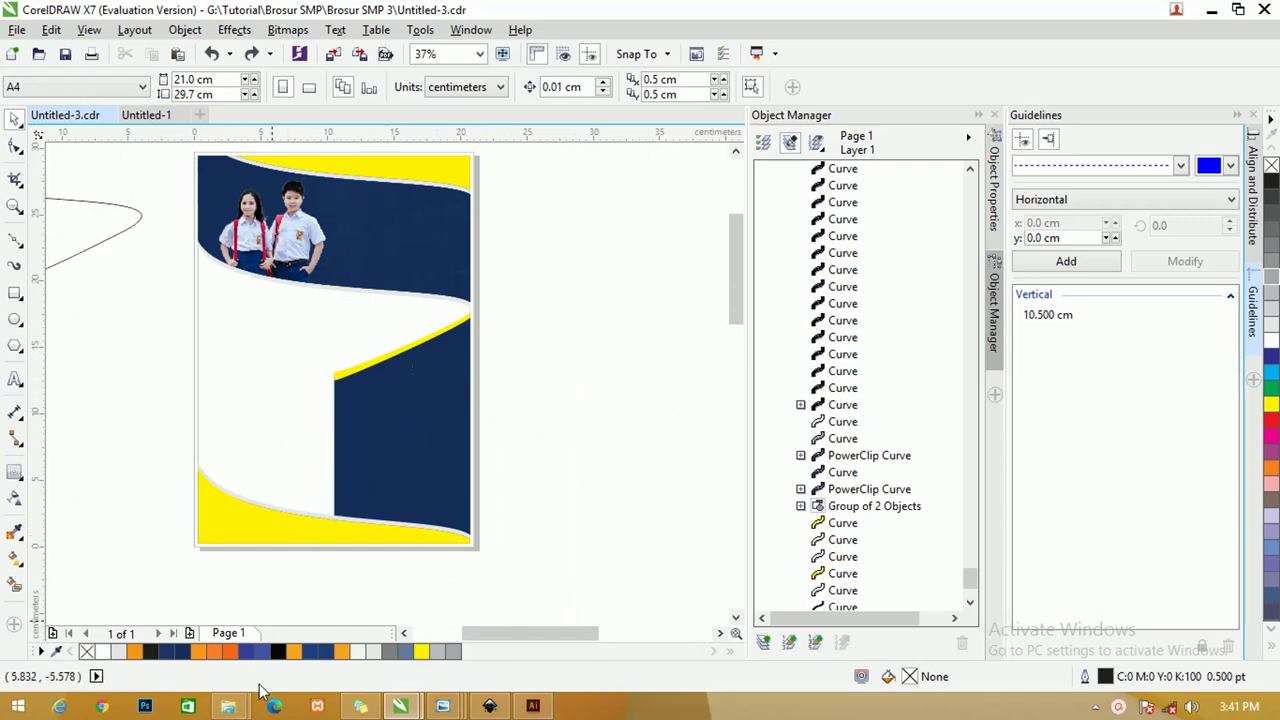
{"action": "mouse_move", "coordinate": [228, 706]}
{"action": "left_click", "coordinate": [129, 600]}
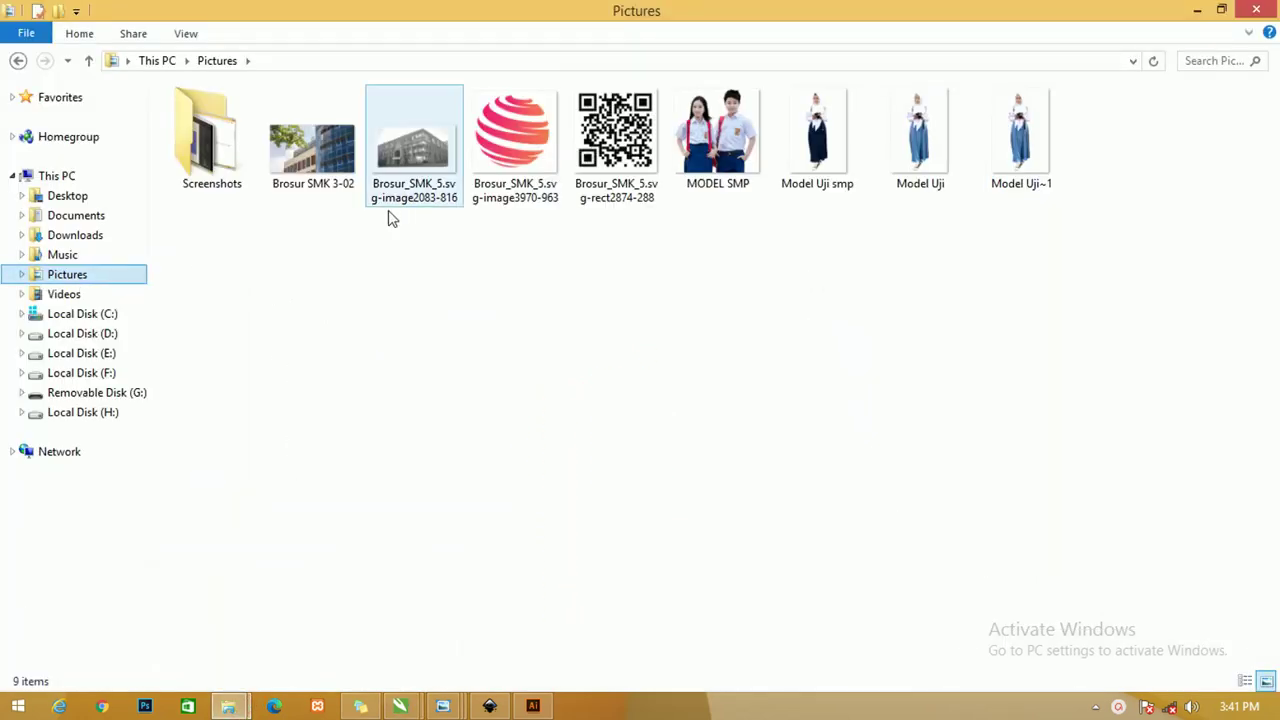
{"action": "left_click_drag", "start_coordinate": [313, 150], "coordinate": [413, 707]}
{"action": "left_click_drag", "start_coordinate": [532, 362], "coordinate": [531, 360]}
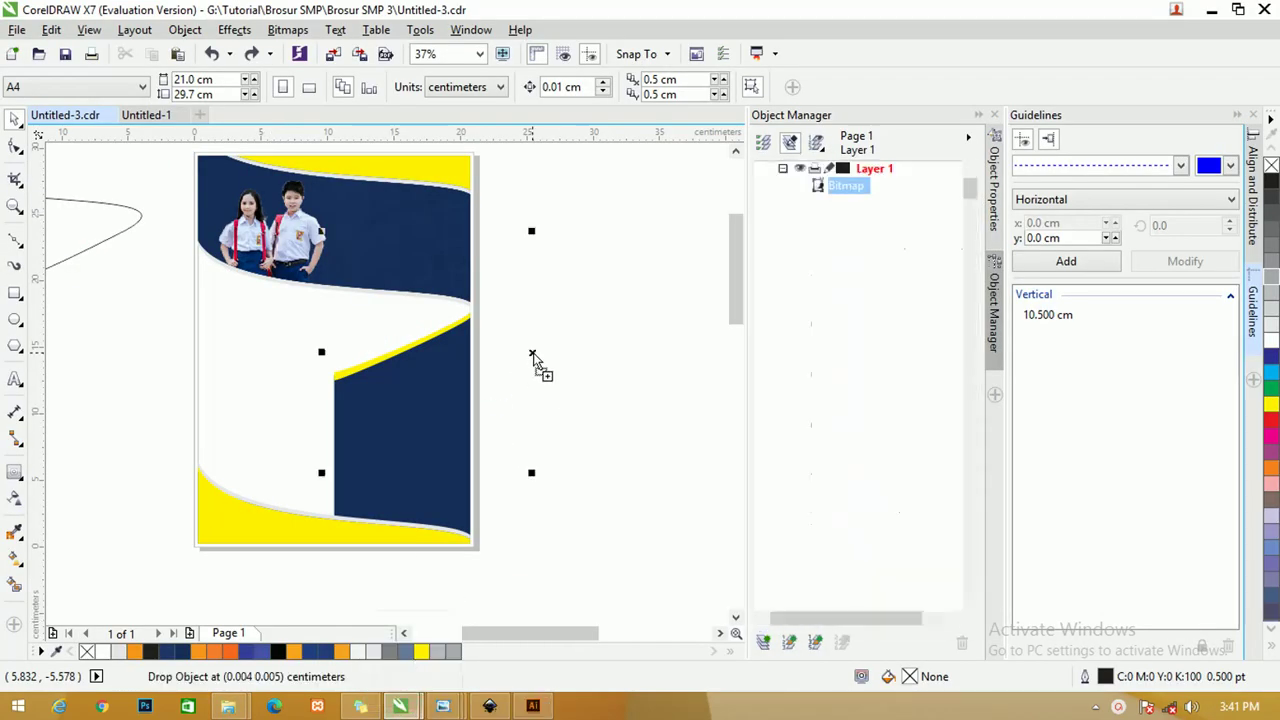
{"action": "left_click_drag", "start_coordinate": [517, 309], "coordinate": [367, 333]}
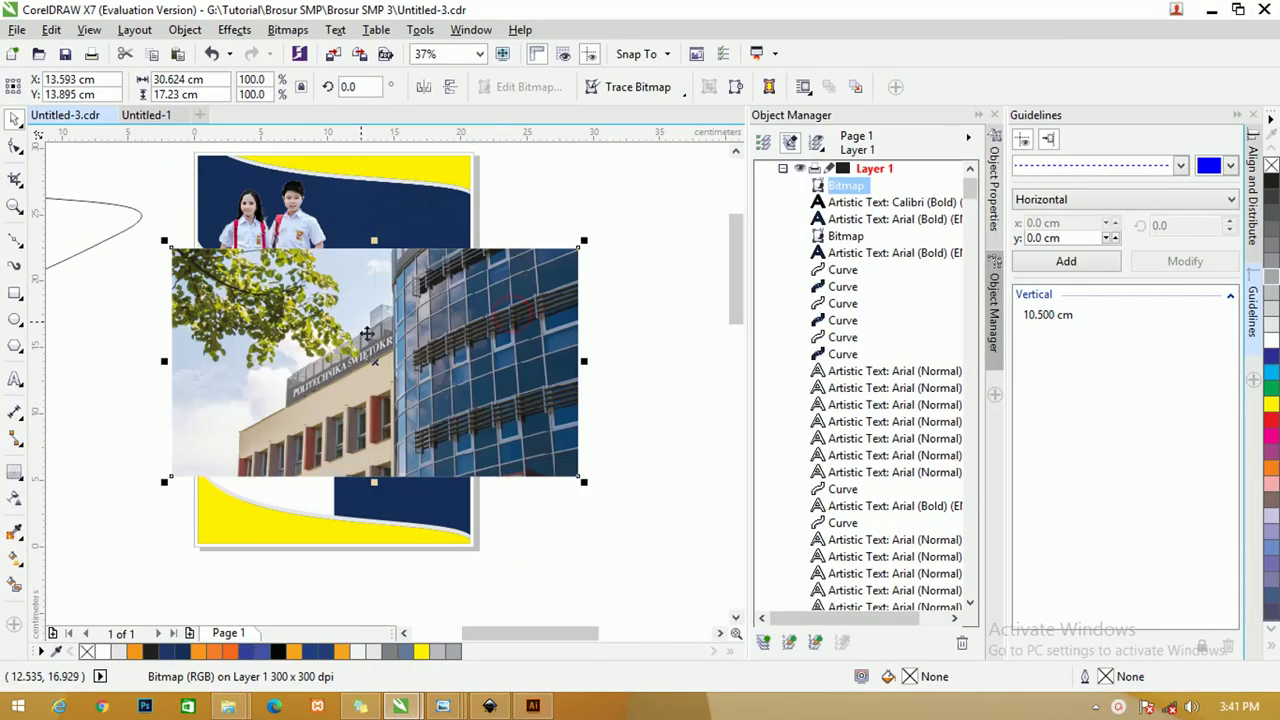
{"action": "left_click_drag", "start_coordinate": [586, 492], "coordinate": [671, 603]}
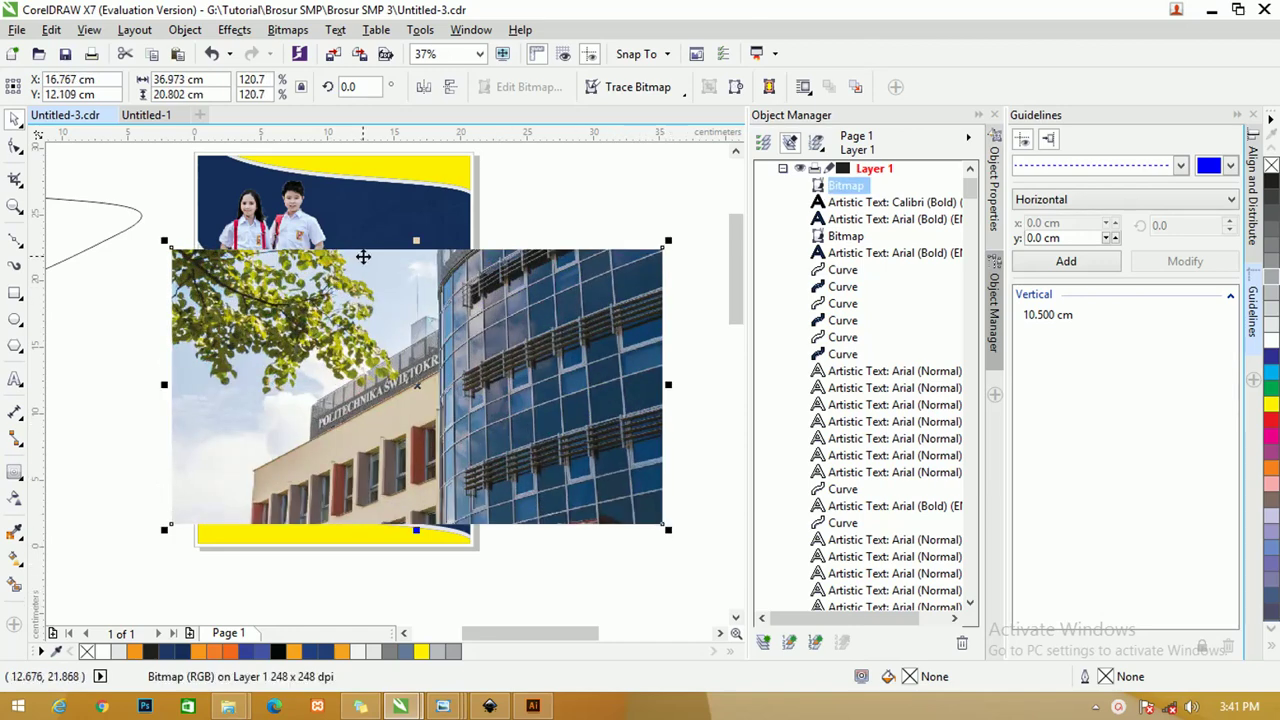
Send the building photo to the back of the layer
{"action": "key", "text": "ctrl+Page_Down"}
{"action": "key", "text": "ctrl+Page_Down"}
{"action": "key", "text": "ctrl+Page_Down"}
{"action": "key", "text": "ctrl+Page_Down"}
{"action": "key", "text": "ctrl+Page_Down"}
{"action": "key", "text": "ctrl+Page_Down"}
{"action": "key", "text": "ctrl+Page_Down"}
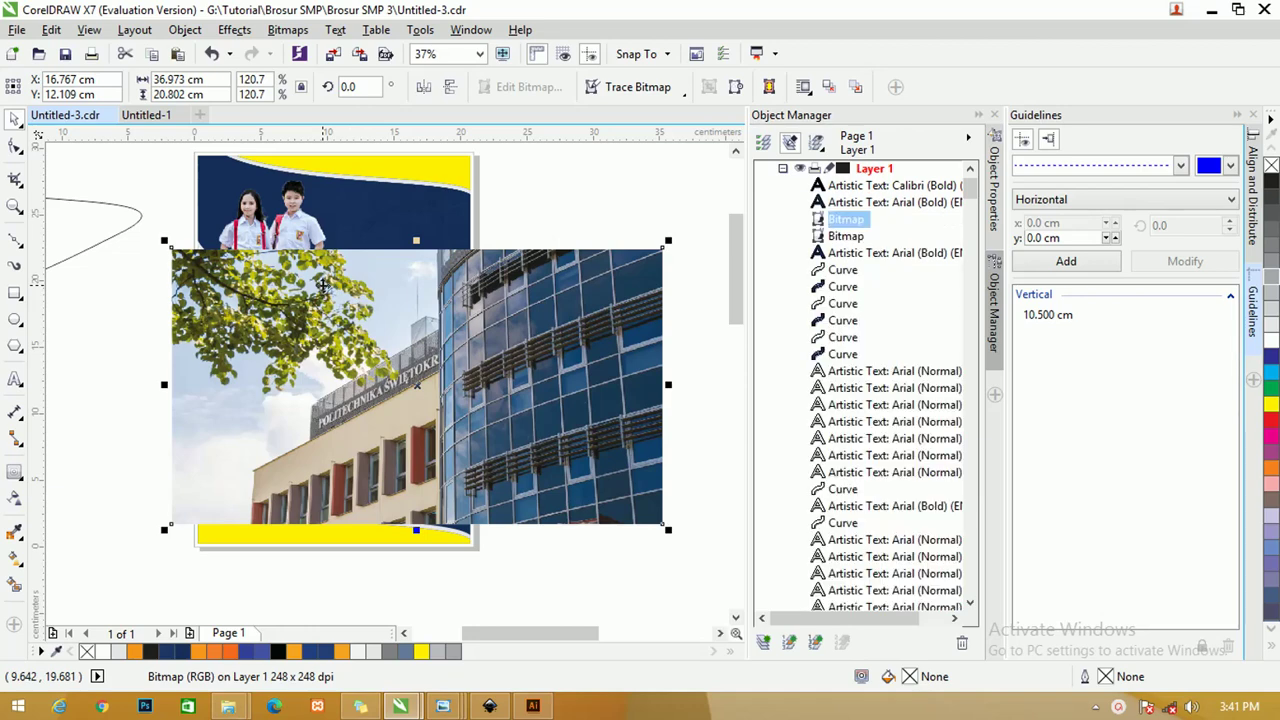
{"action": "key", "text": "ctrl+Page_Down"}
{"action": "key", "text": "ctrl+Page_Down"}
{"action": "key", "text": "ctrl+Page_Down"}
{"action": "key", "text": "ctrl+Page_Down"}
{"action": "key", "text": "ctrl+Page_Down"}
{"action": "key", "text": "ctrl+Page_Down"}
{"action": "key", "text": "ctrl+Page_Down"}
{"action": "key", "text": "ctrl+Page_Down"}
{"action": "key", "text": "ctrl+Page_Down"}
{"action": "key", "text": "ctrl+Page_Down"}
{"action": "key", "text": "ctrl+Page_Down"}
{"action": "key", "text": "ctrl+Page_Down"}
{"action": "key", "text": "ctrl+Page_Down"}
{"action": "key", "text": "ctrl+Page_Down"}
{"action": "key", "text": "ctrl+Page_Down"}
{"action": "key", "text": "ctrl+Page_Down"}
{"action": "key", "text": "ctrl+Page_Down"}
{"action": "key", "text": "ctrl+Page_Down"}
{"action": "key", "text": "ctrl+Page_Down"}
{"action": "key", "text": "ctrl+Page_Down"}
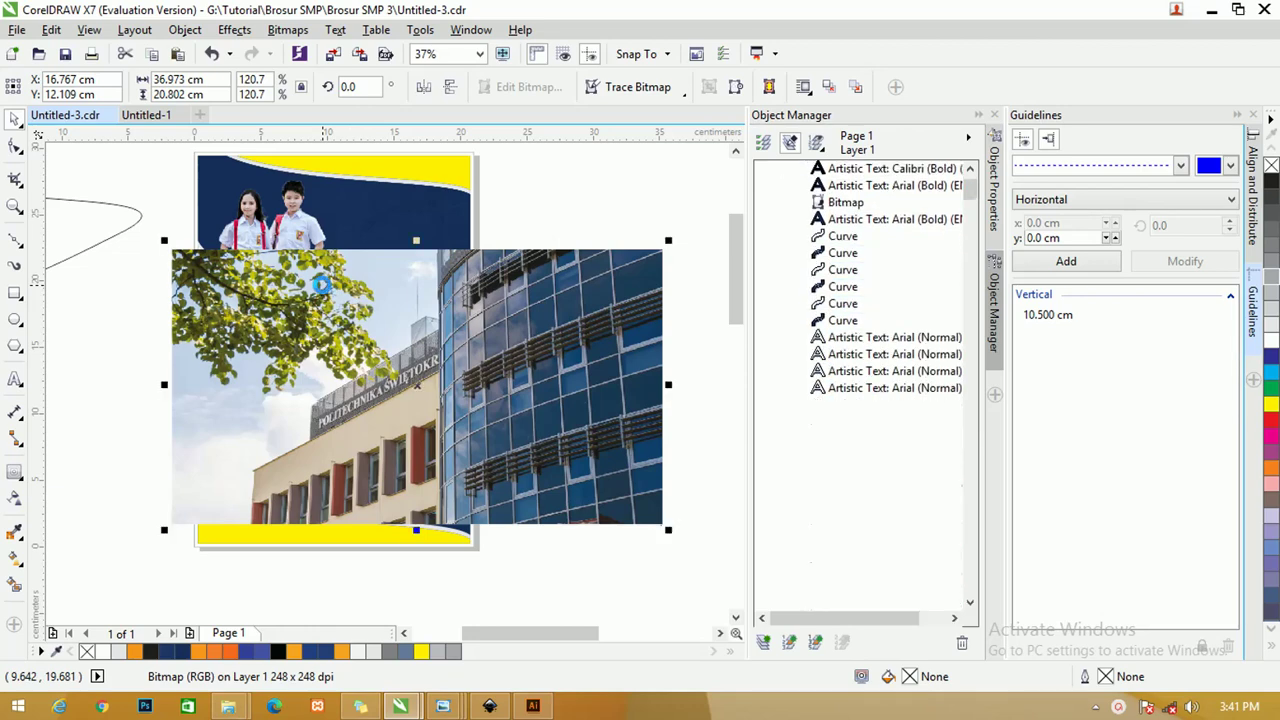
{"action": "right_click", "coordinate": [322, 285]}
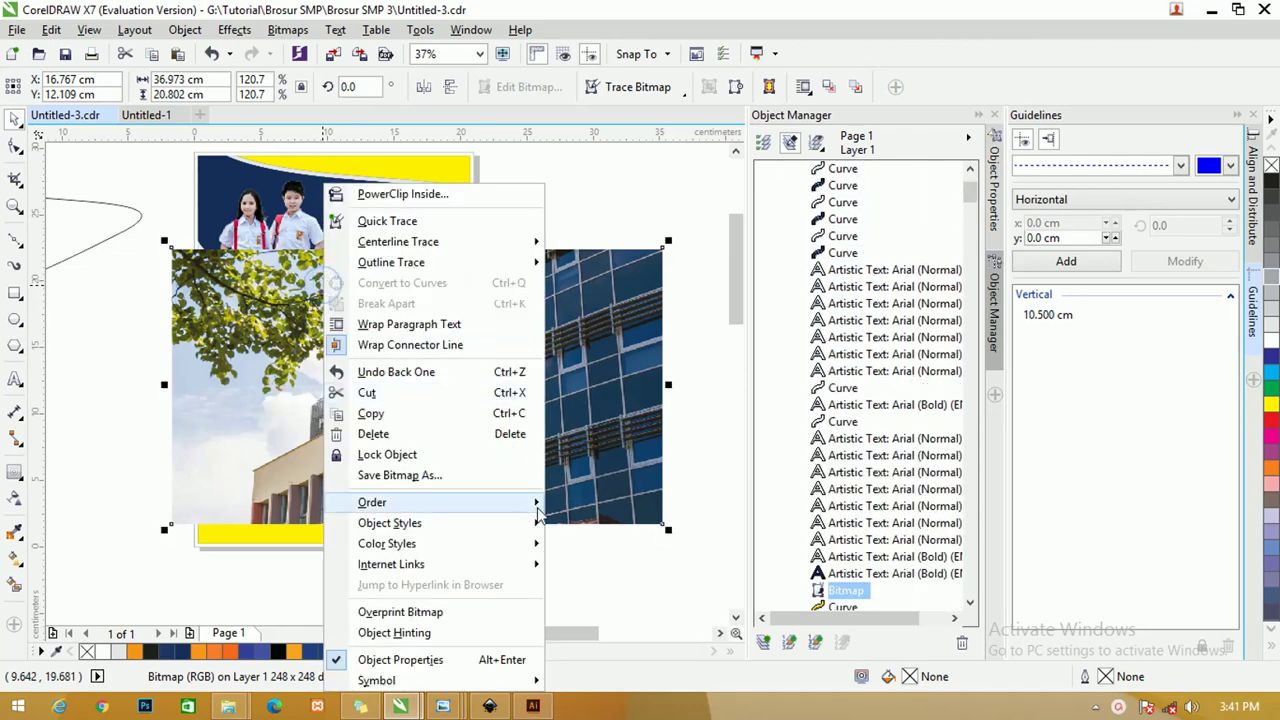
{"action": "mouse_move", "coordinate": [530, 503]}
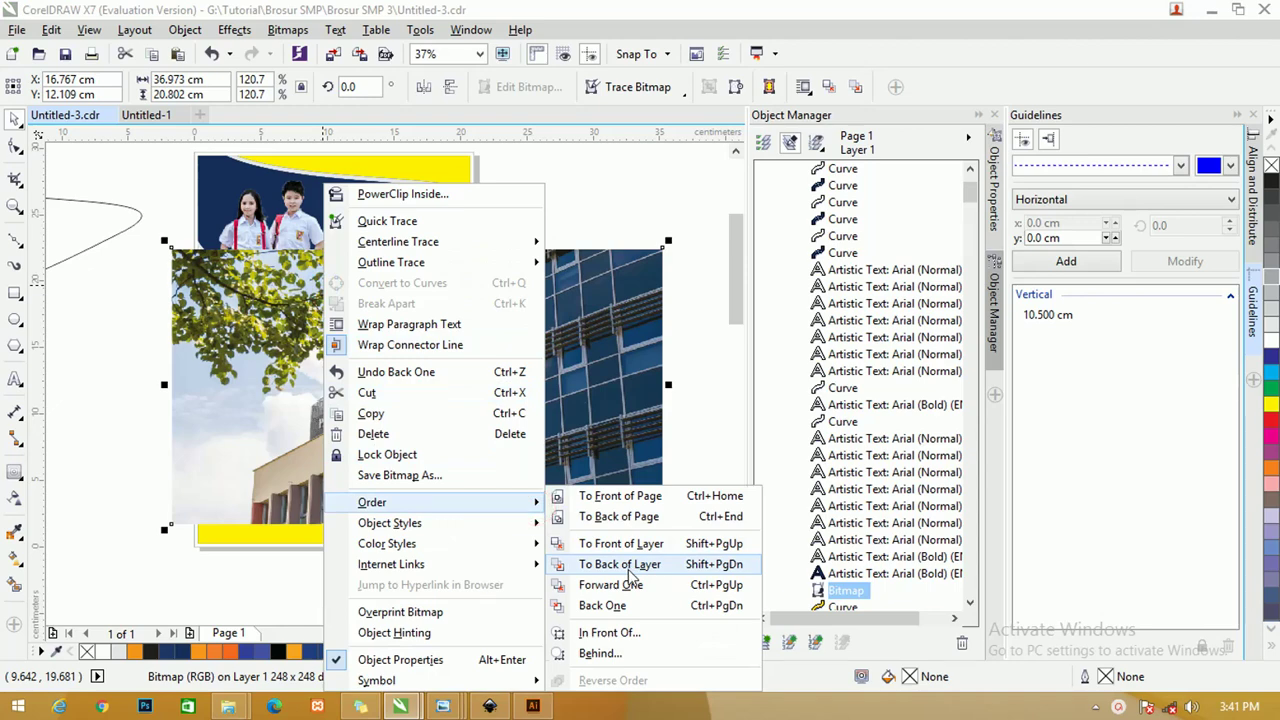
{"action": "left_click", "coordinate": [630, 566]}
{"action": "left_click", "coordinate": [537, 152]}
Paste a copy of the white middle wave shape in place and PowerClip the building photo inside it
{"action": "left_click", "coordinate": [280, 340]}
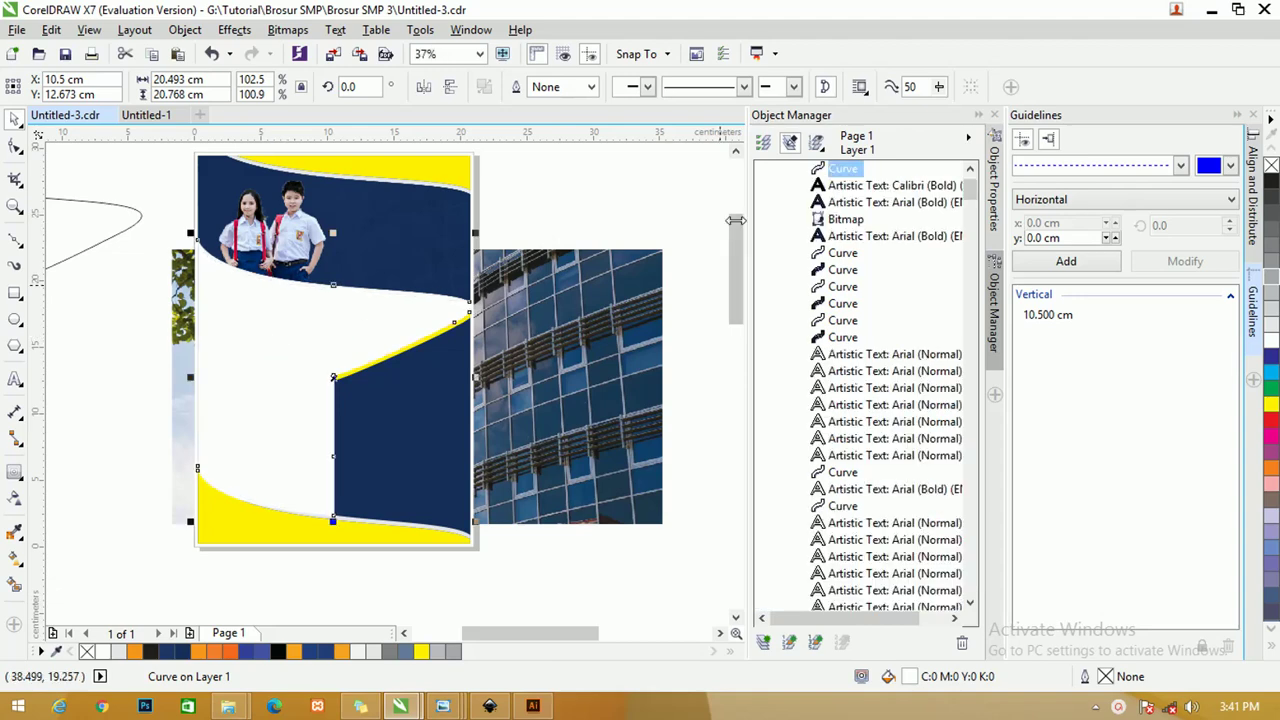
{"action": "left_click", "coordinate": [597, 214]}
{"action": "left_click", "coordinate": [614, 291]}
{"action": "right_click", "coordinate": [614, 291]}
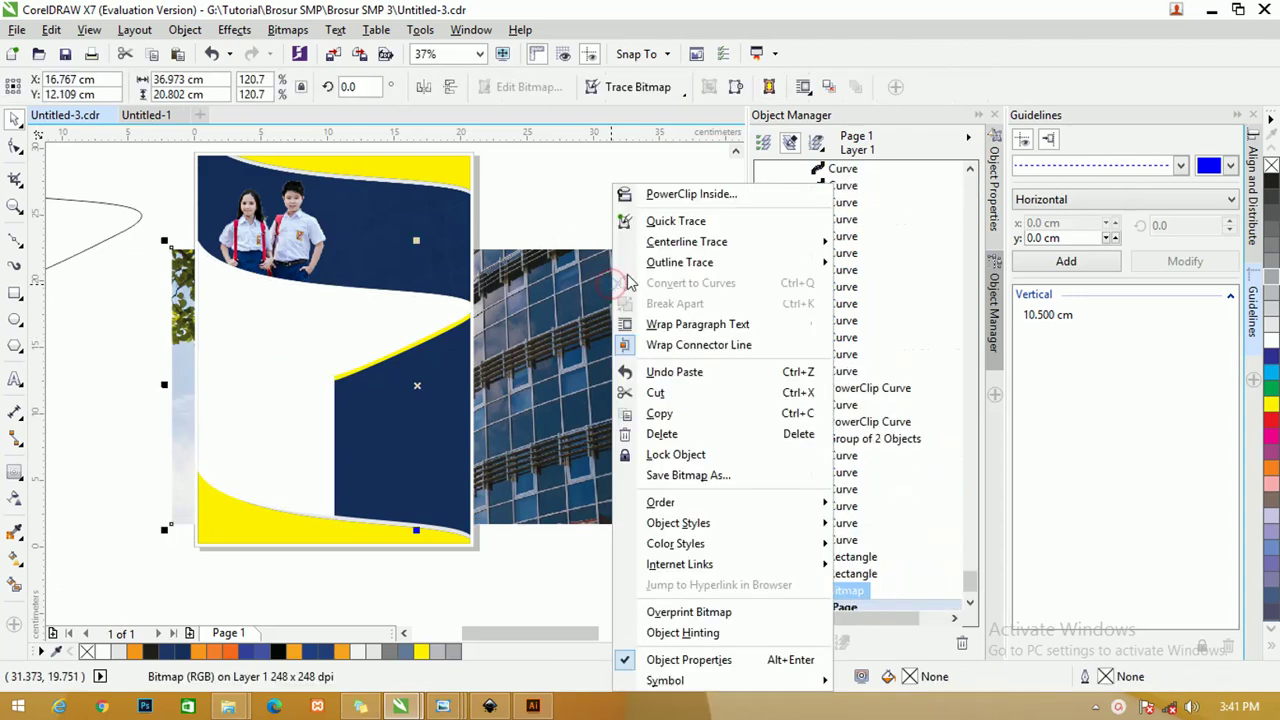
{"action": "left_click", "coordinate": [672, 194]}
{"action": "left_click", "coordinate": [306, 320]}
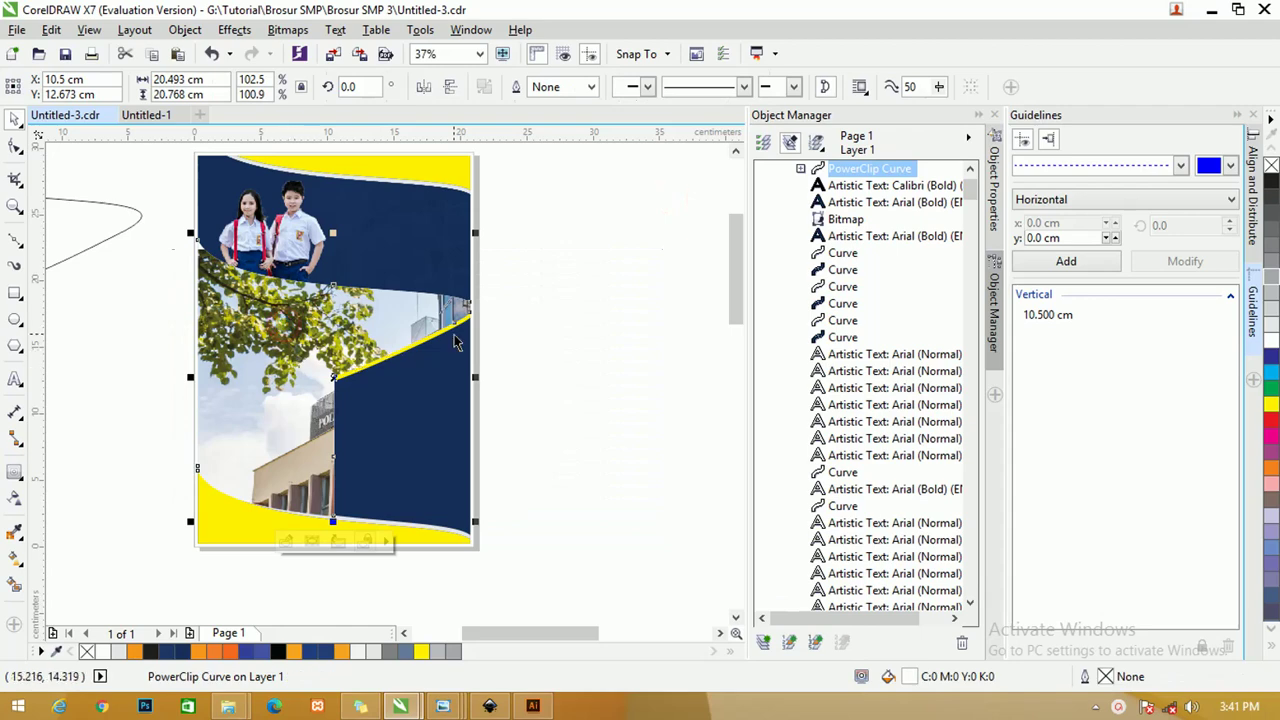
Fit the clipped building photo so that it proportionally fills its PowerClip frame
{"action": "right_click", "coordinate": [256, 318]}
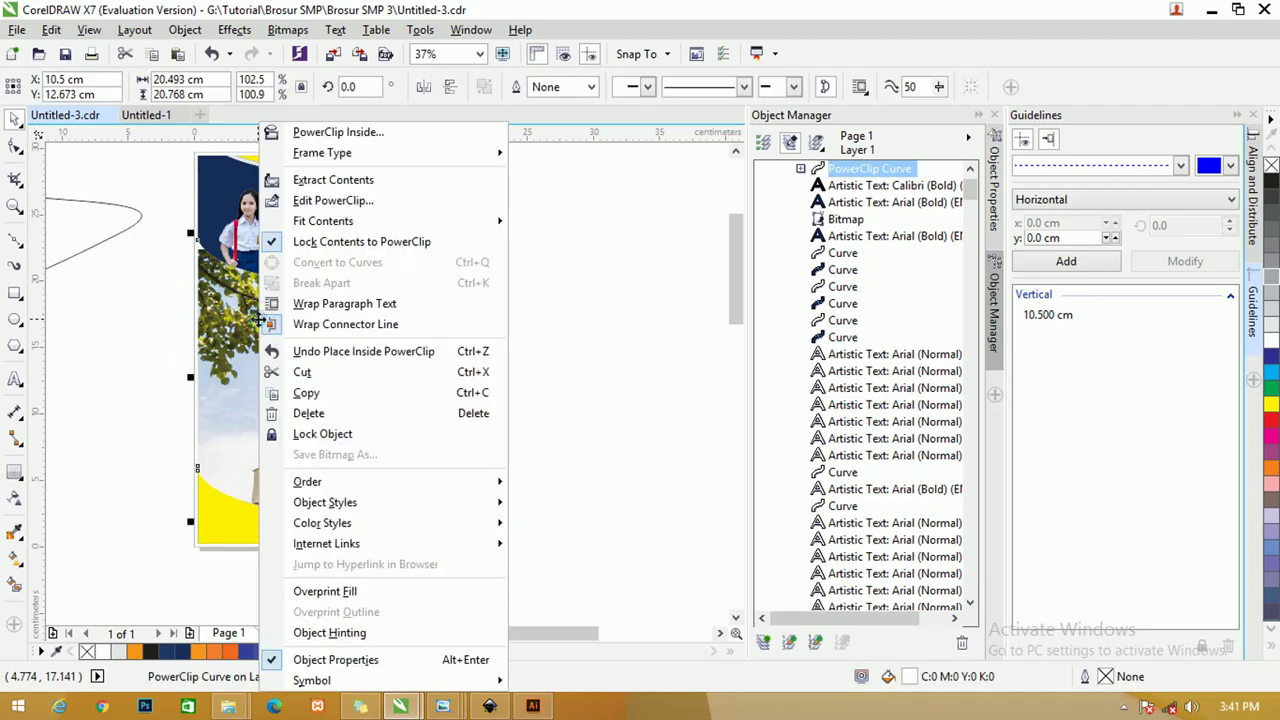
{"action": "left_click", "coordinate": [395, 221]}
{"action": "left_click", "coordinate": [605, 264]}
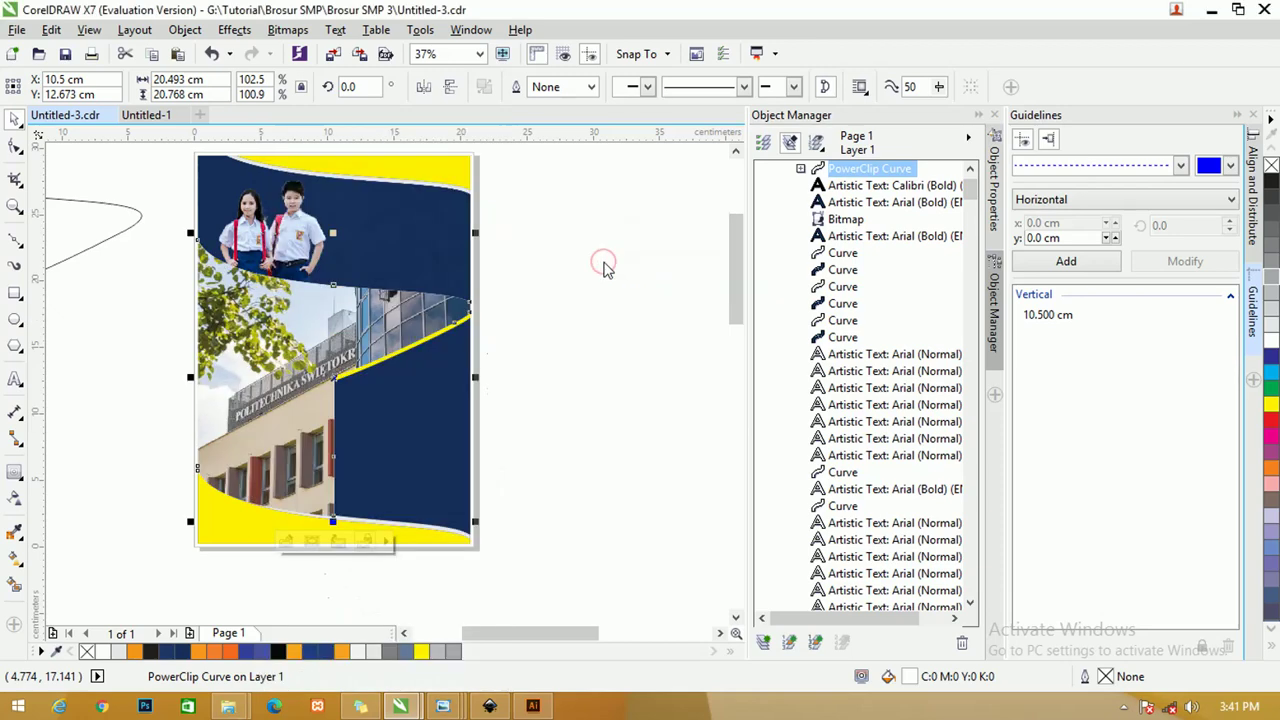
{"action": "left_click", "coordinate": [553, 301]}
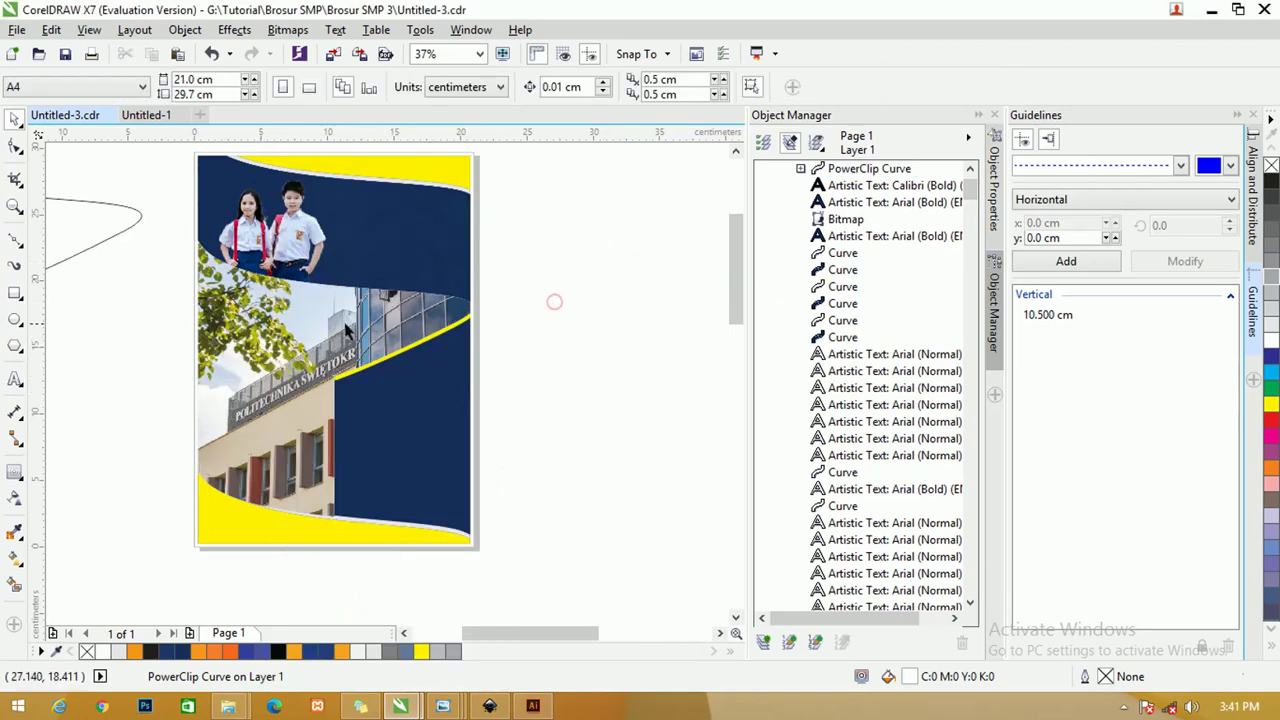
Move the building photo PowerClip several levels back in the stacking order
{"action": "left_click", "coordinate": [318, 325]}
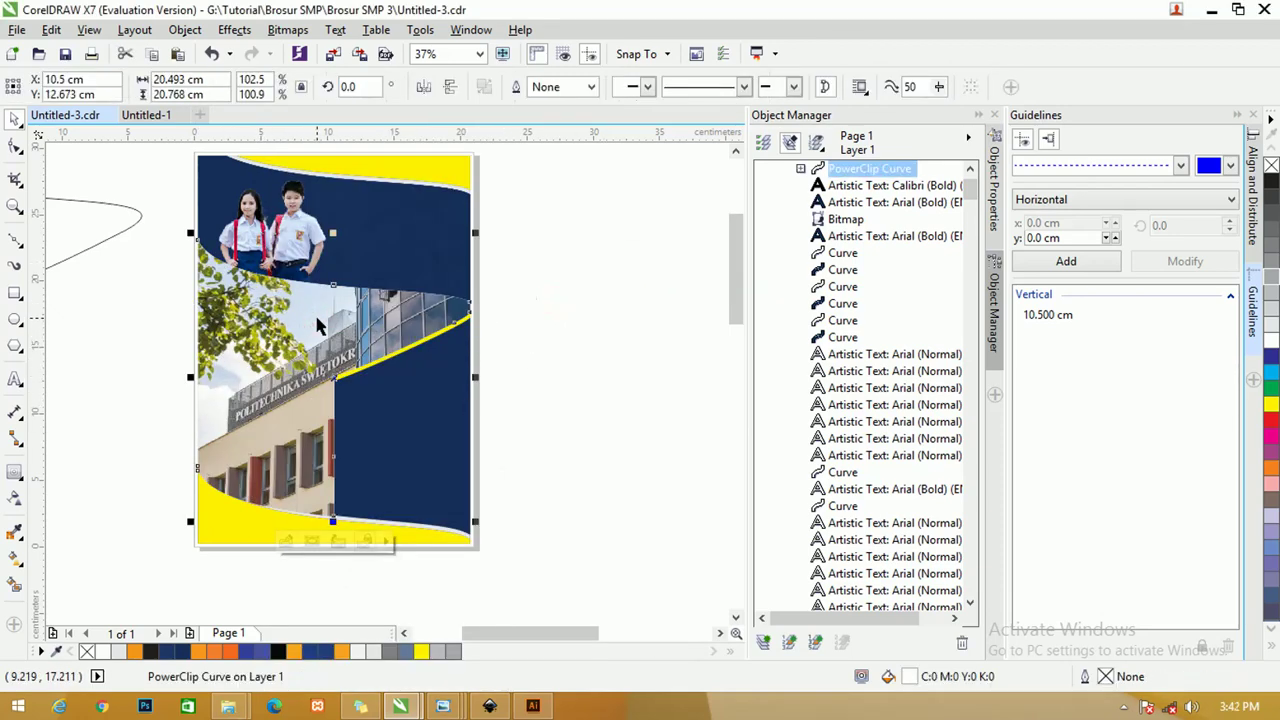
{"action": "key", "text": "ctrl+Page_Down"}
{"action": "key", "text": "ctrl+Page_Down"}
{"action": "key", "text": "ctrl+Page_Down"}
{"action": "key", "text": "ctrl+Page_Down"}
{"action": "key", "text": "ctrl+Page_Down"}
{"action": "key", "text": "ctrl+Page_Down"}
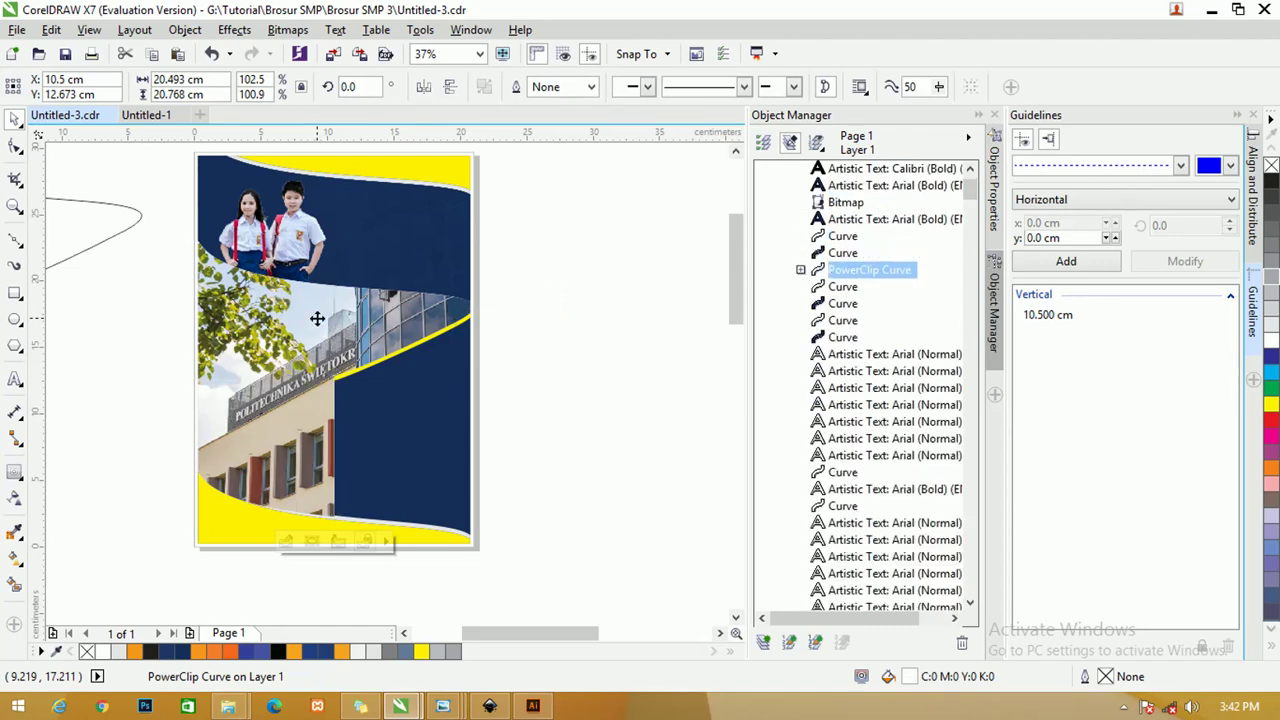
{"action": "key", "text": "ctrl+Page_Down"}
{"action": "key", "text": "ctrl+Page_Down"}
{"action": "key", "text": "ctrl+Page_Down"}
{"action": "key", "text": "ctrl+Page_Down"}
{"action": "key", "text": "ctrl+Page_Down"}
{"action": "key", "text": "ctrl+Page_Down"}
{"action": "key", "text": "ctrl+Page_Down"}
{"action": "key", "text": "ctrl+Page_Down"}
{"action": "key", "text": "ctrl+Page_Down"}
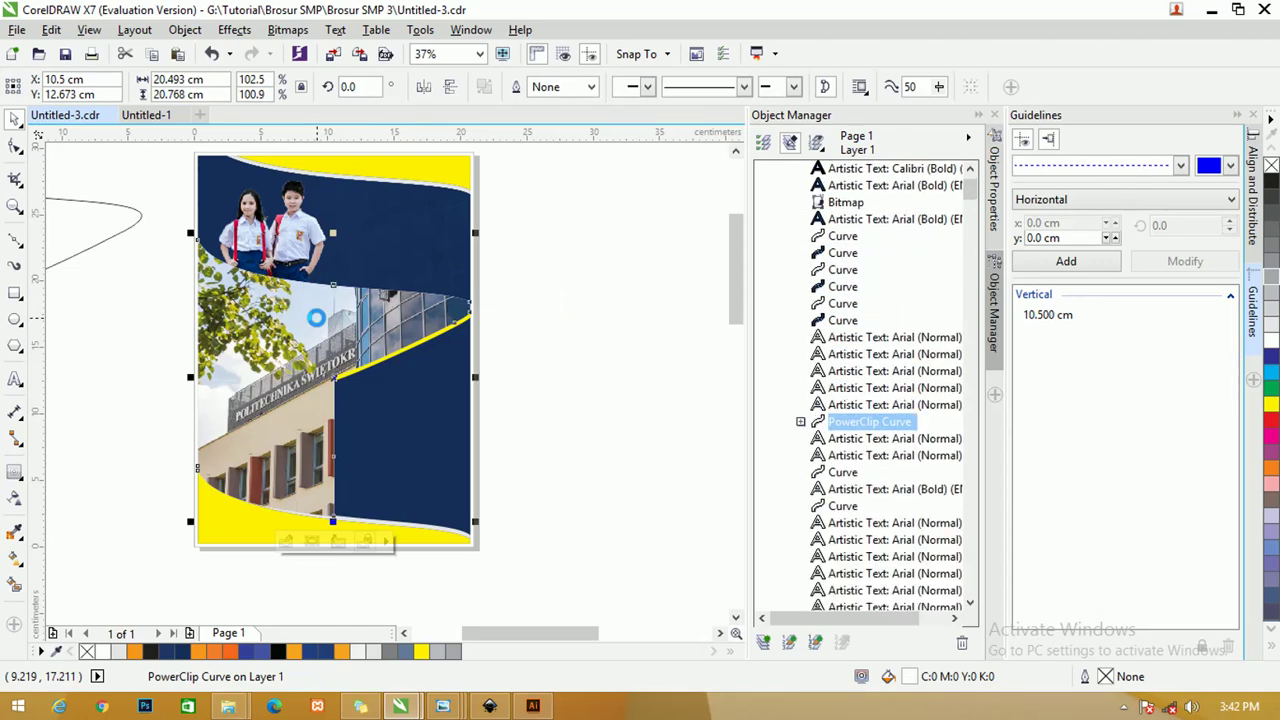
{"action": "left_click", "coordinate": [556, 275]}
Shift the building PowerClip about 5.3 cm to the right and bring the white wave shape behind it to the front of the layer
{"action": "left_click_drag", "start_coordinate": [340, 305], "coordinate": [412, 304]}
{"action": "left_click", "coordinate": [210, 296]}
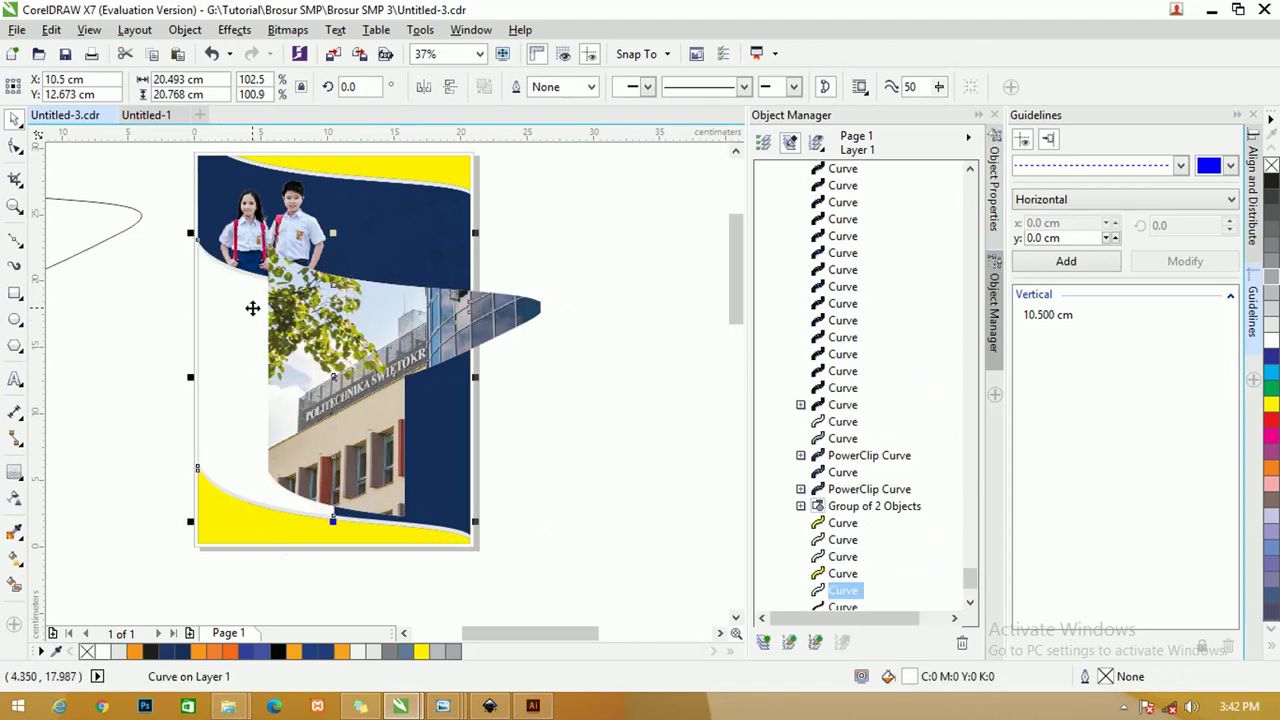
{"action": "key", "text": "shift+Page_Up"}
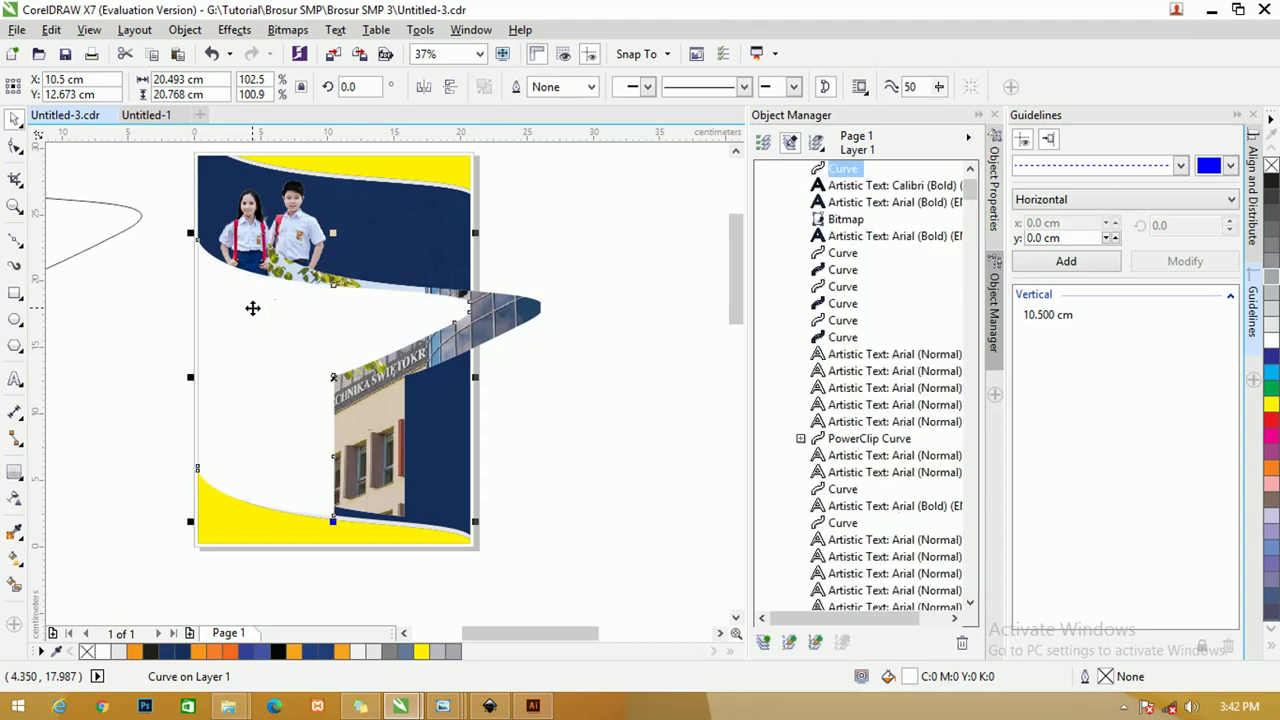
Align the building PowerClip horizontally centred with the white wave shape
{"action": "left_click", "coordinate": [591, 280]}
{"action": "left_click", "coordinate": [521, 305]}
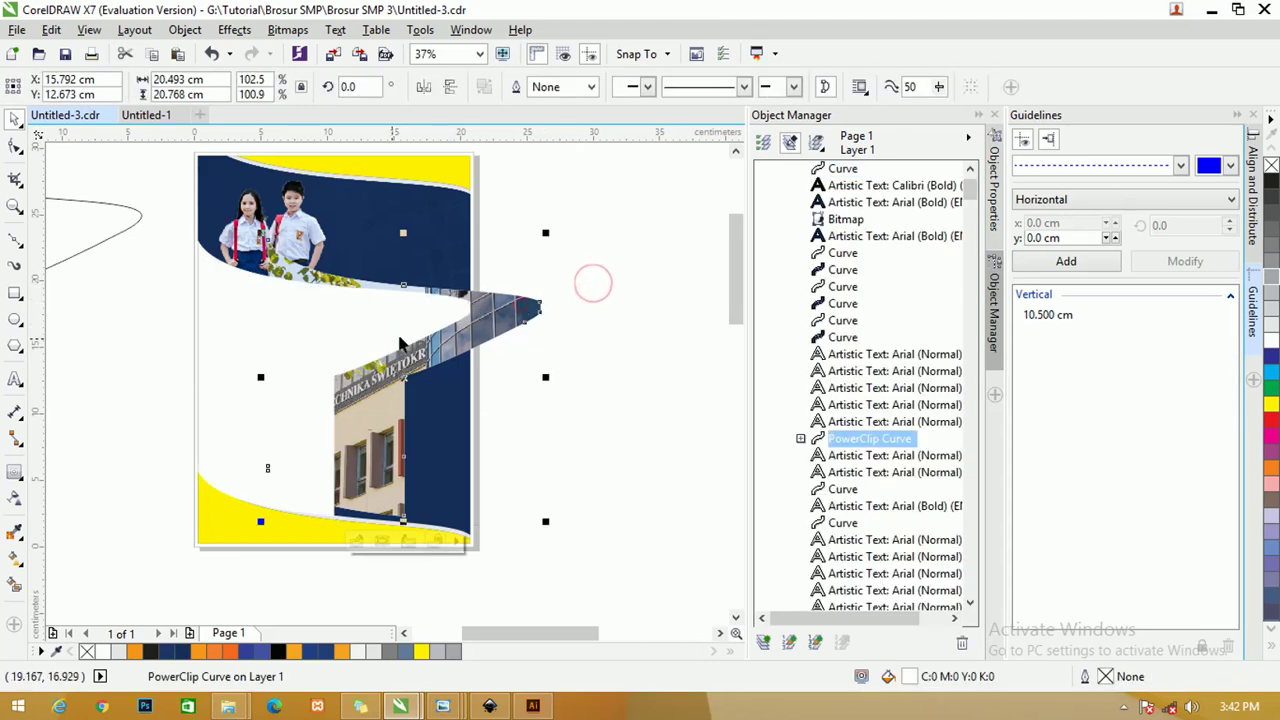
{"action": "left_click", "coordinate": [214, 301], "text": "shift"}
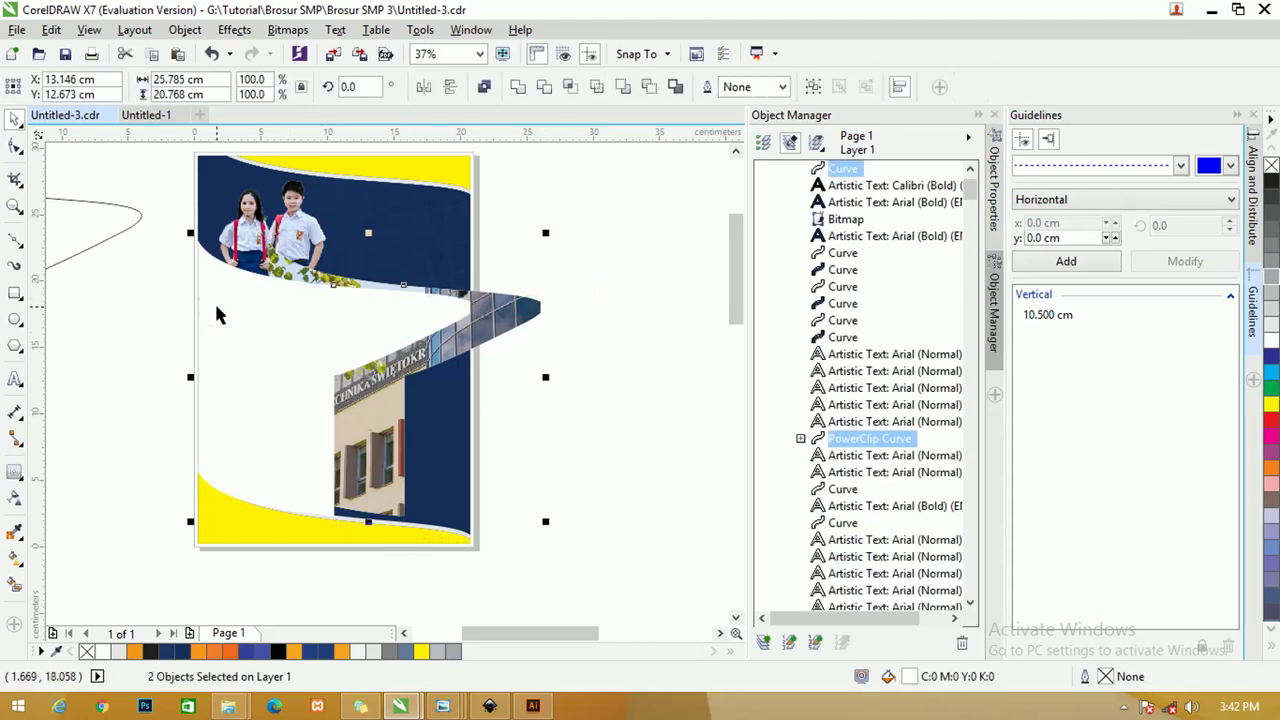
{"action": "key", "text": "c"}
{"action": "left_click", "coordinate": [515, 284]}
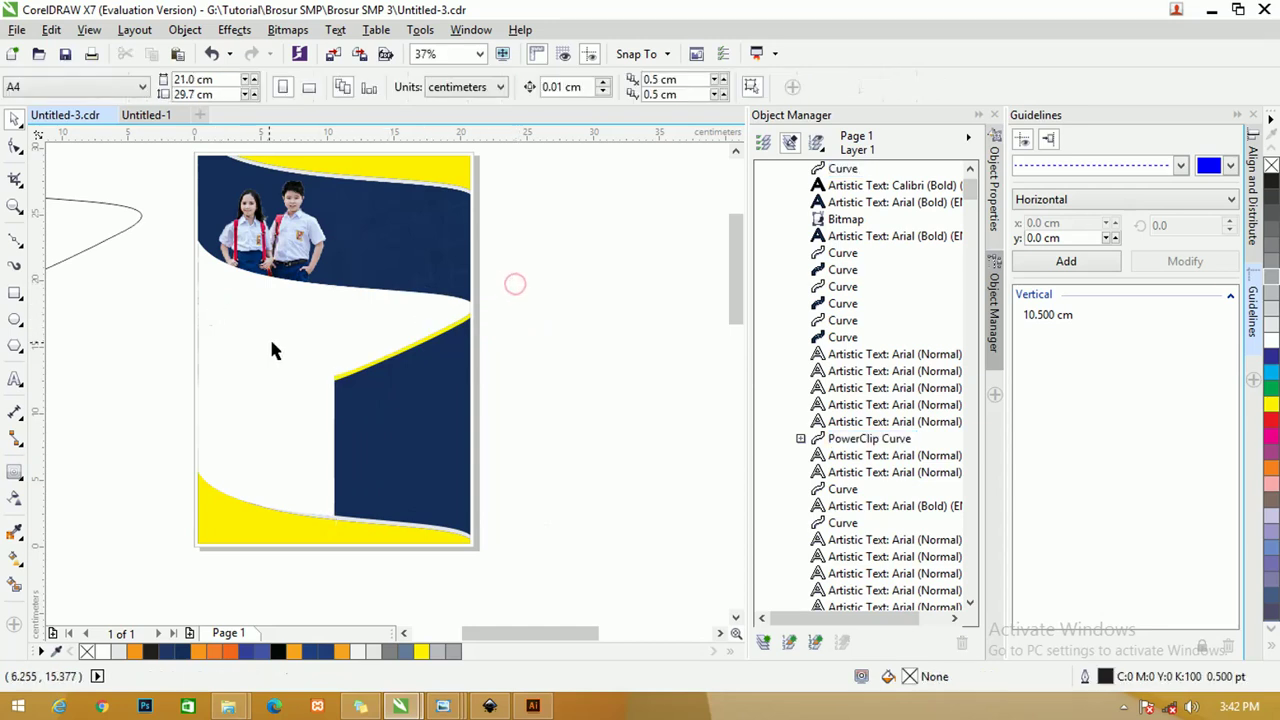
Apply a linear transparency at about 27° across the white wave shape, from its lower left edge to its upper right corner
{"action": "left_click", "coordinate": [250, 327]}
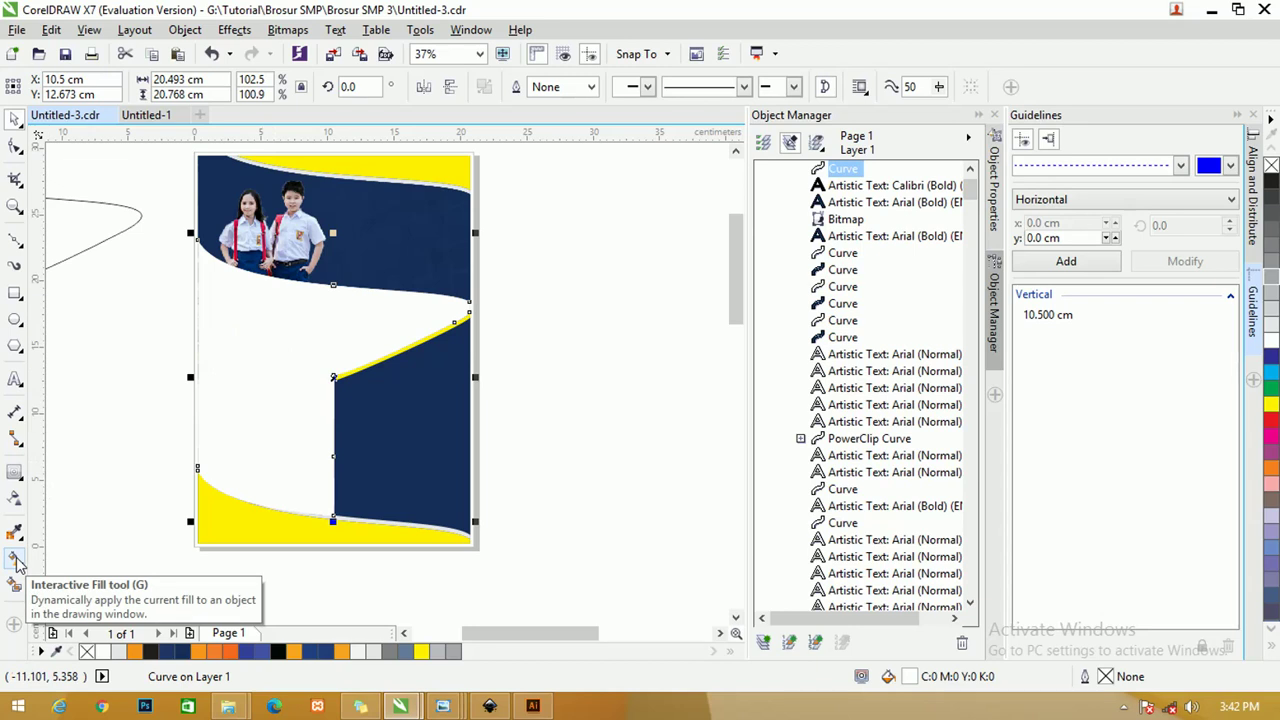
{"action": "left_click", "coordinate": [15, 500]}
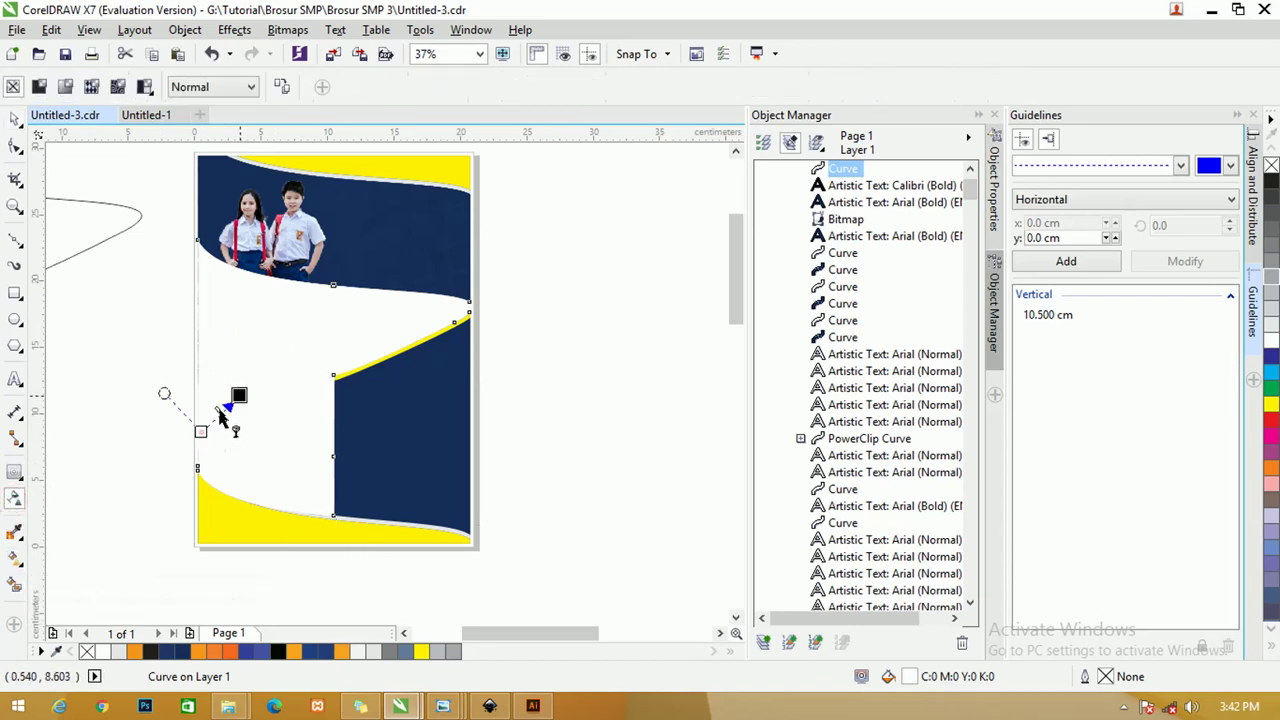
{"action": "left_click_drag", "start_coordinate": [220, 410], "coordinate": [479, 290]}
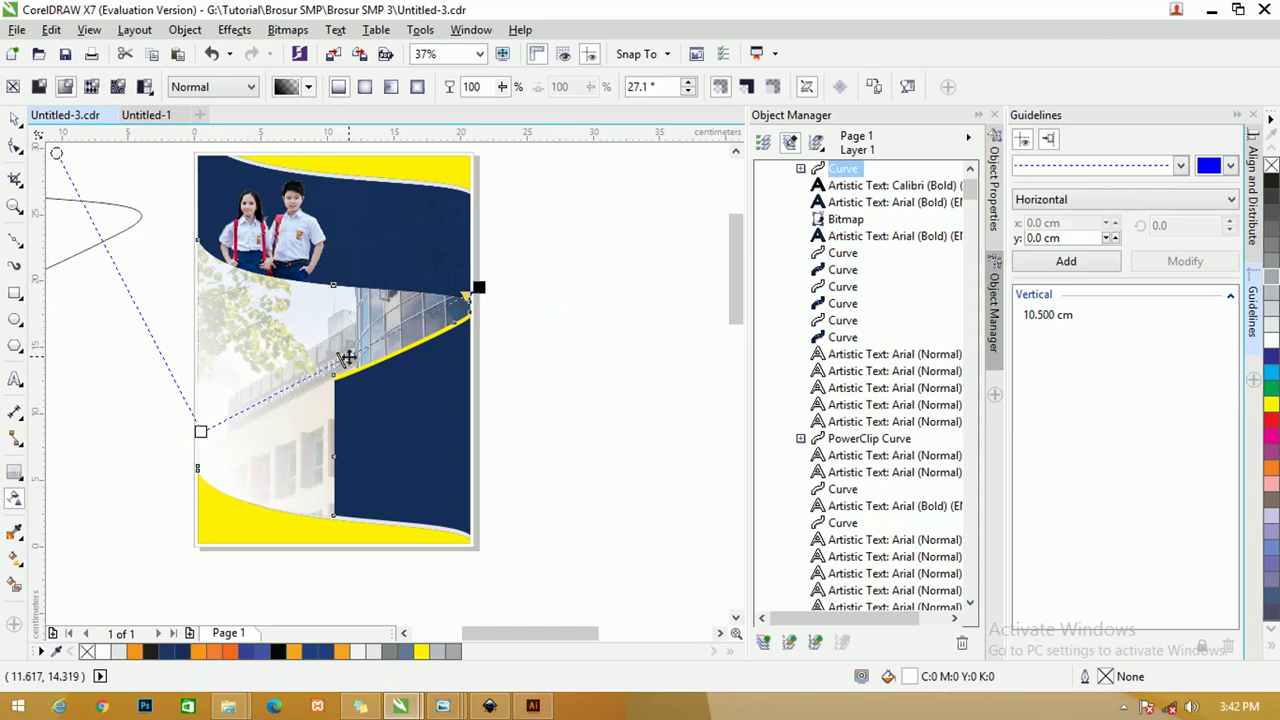
Add a midpoint node to the white shape's transparency gradient and set the upper right end node's transparency to 0
{"action": "left_click_drag", "start_coordinate": [345, 358], "coordinate": [323, 368]}
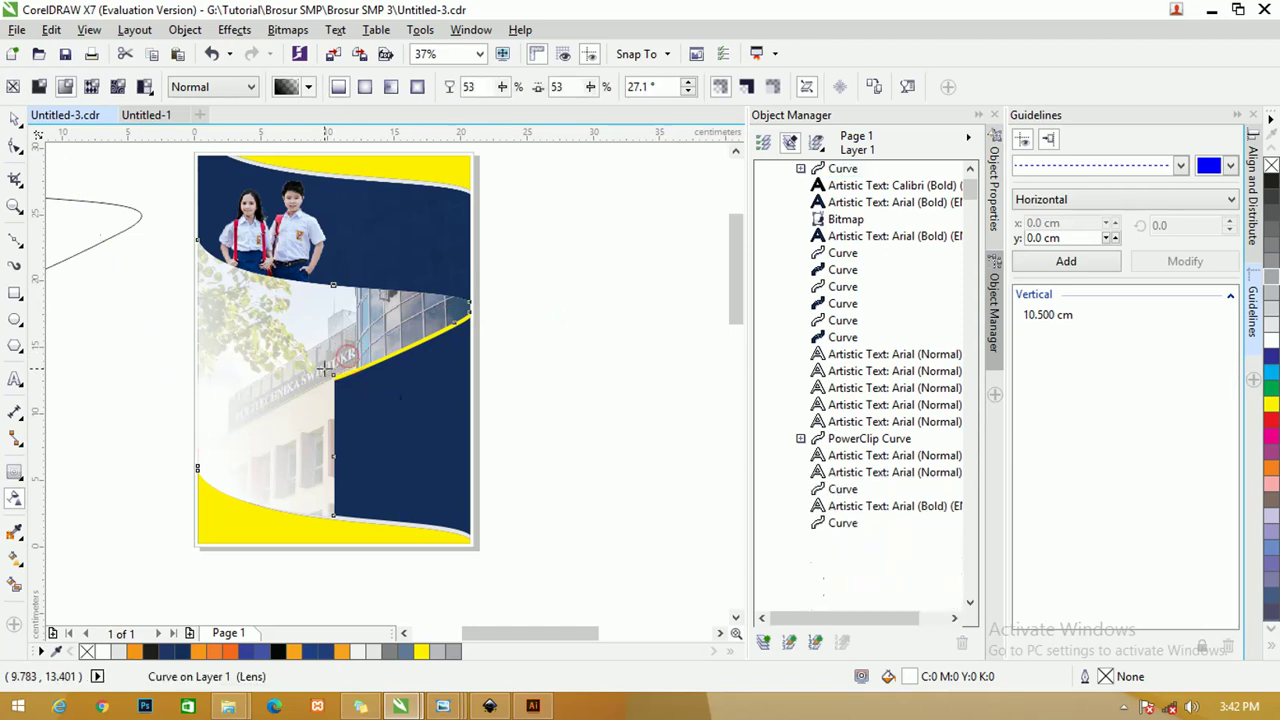
{"action": "left_click", "coordinate": [479, 288]}
{"action": "left_click_drag", "start_coordinate": [519, 321], "coordinate": [477, 315]}
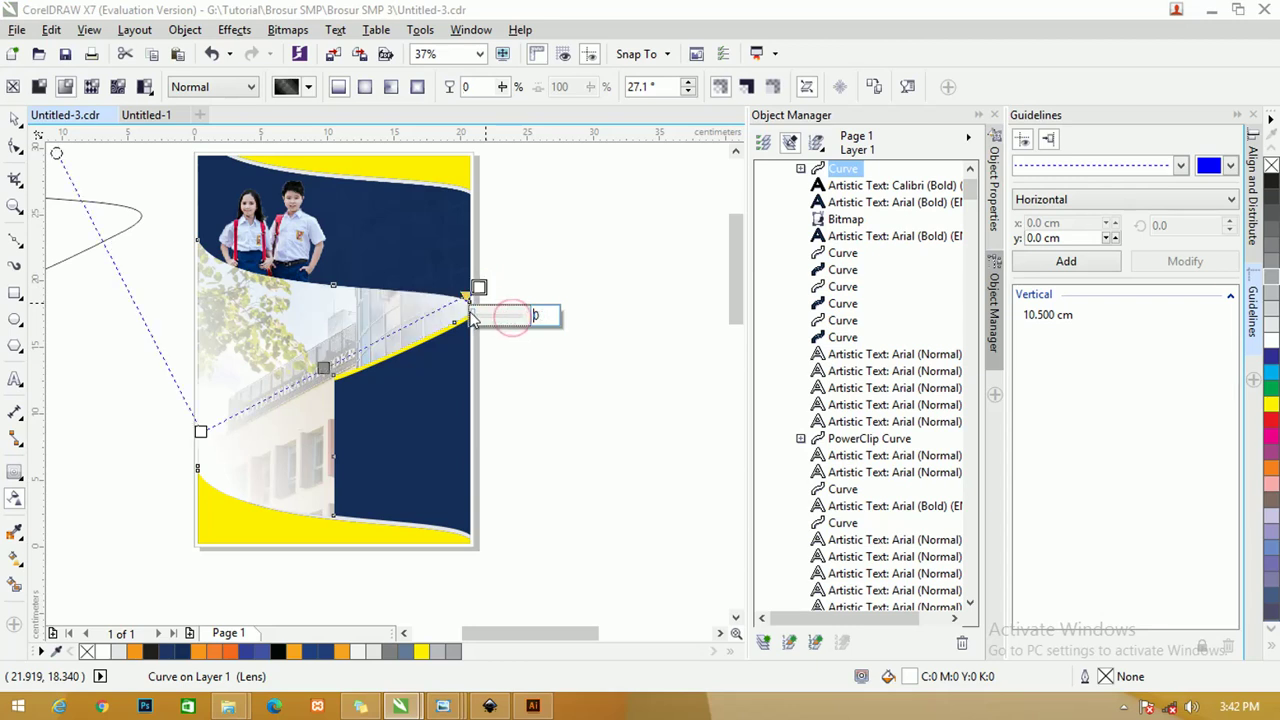
Rotate the white shape's linear transparency to about 17° and set its midpoint node's transparency to 12
{"action": "left_click", "coordinate": [200, 430]}
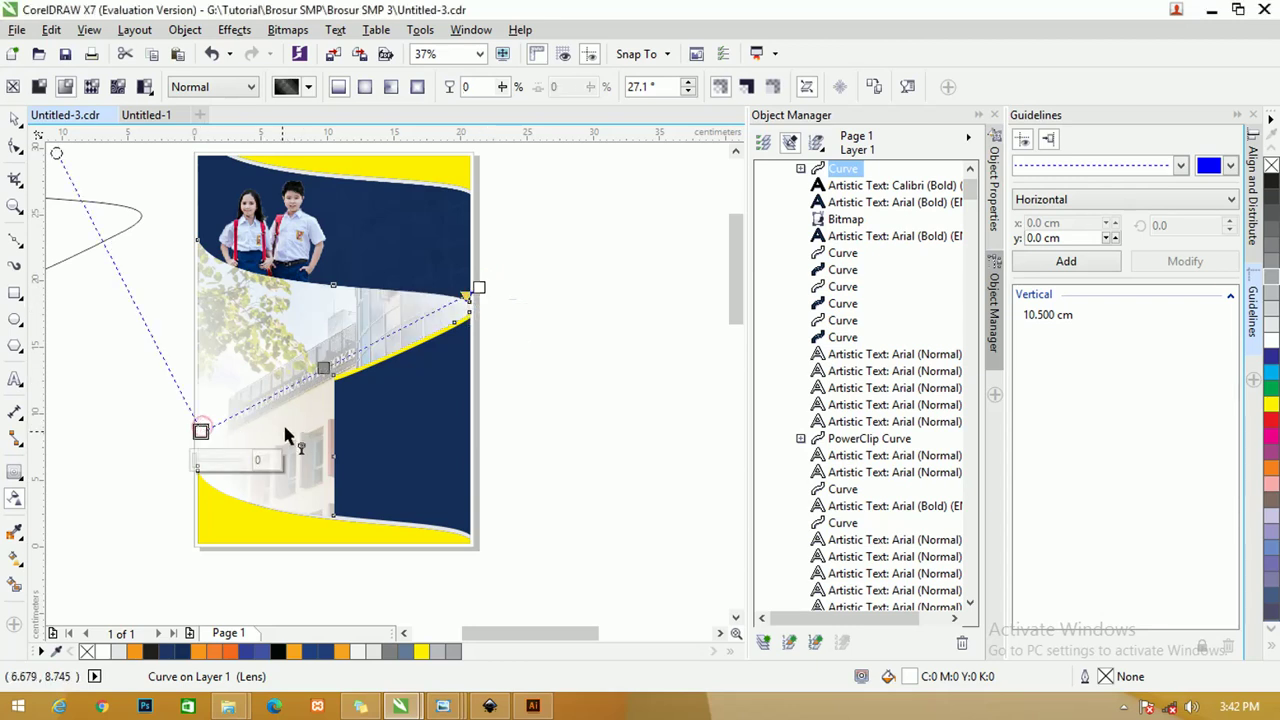
{"action": "left_click", "coordinate": [323, 369]}
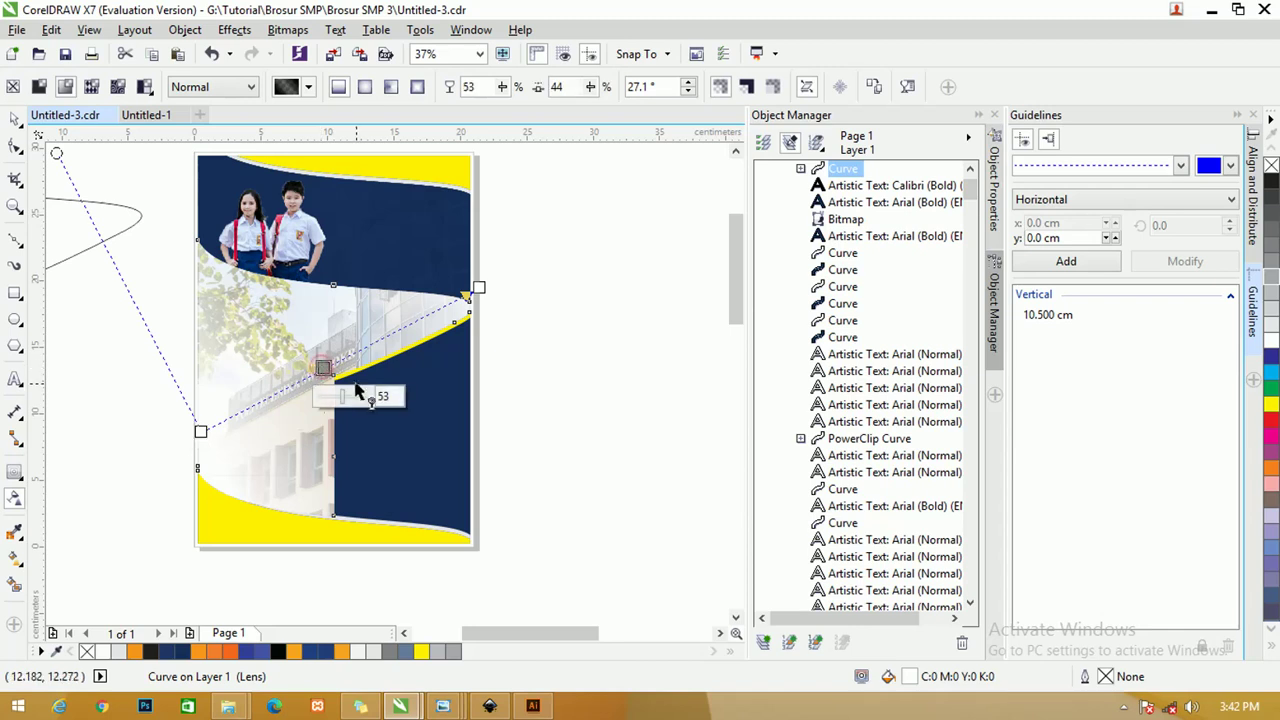
{"action": "left_click_drag", "start_coordinate": [338, 400], "coordinate": [318, 399]}
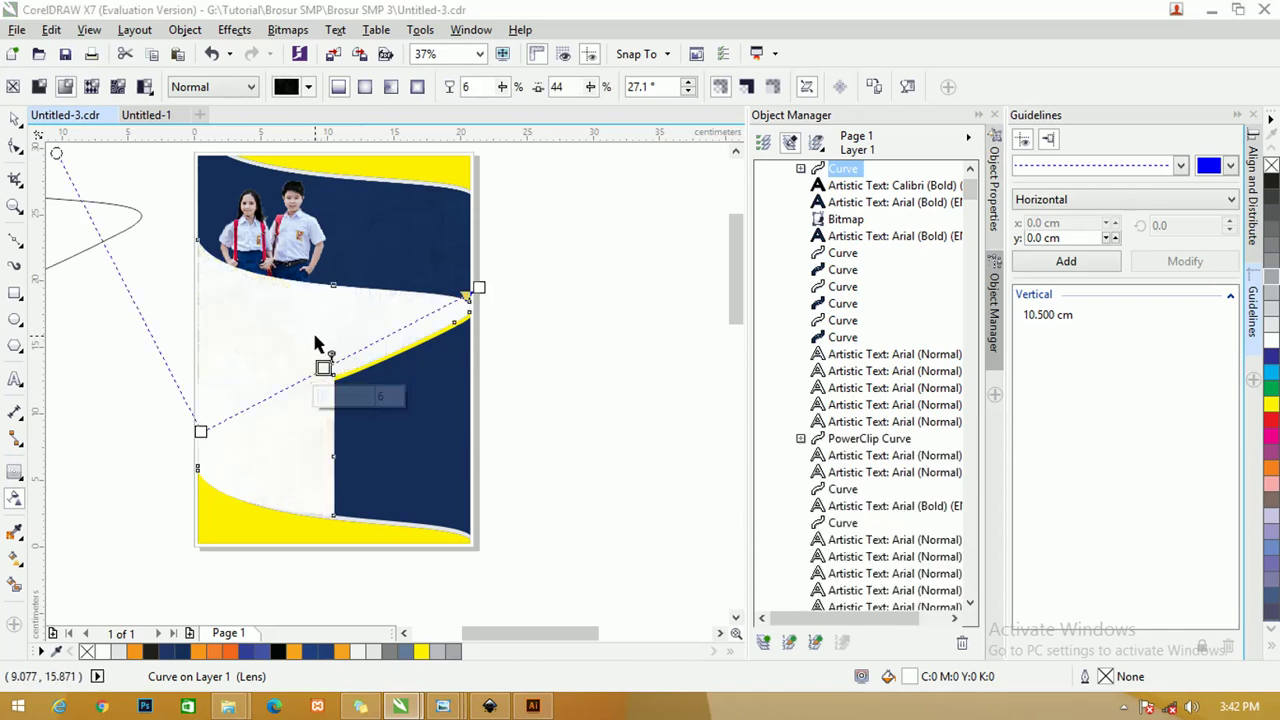
{"action": "left_click_drag", "start_coordinate": [480, 289], "coordinate": [467, 349]}
{"action": "left_click", "coordinate": [318, 394]}
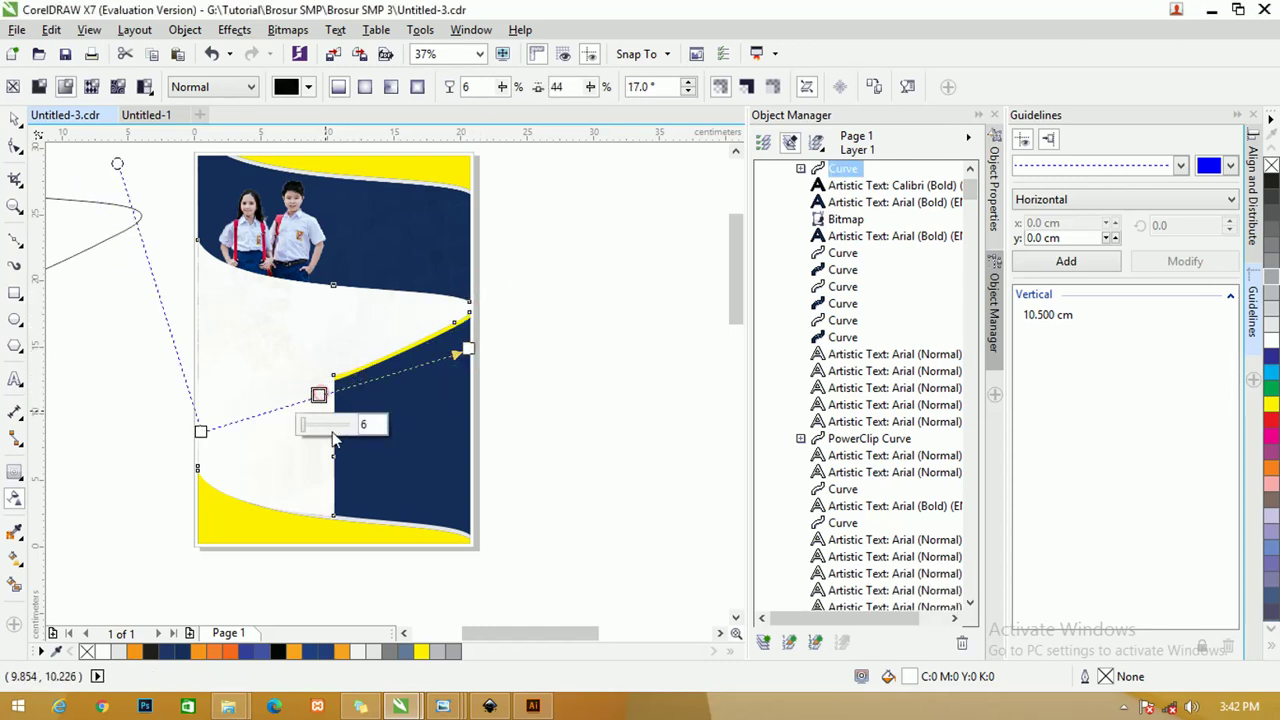
{"action": "left_click_drag", "start_coordinate": [310, 428], "coordinate": [315, 428]}
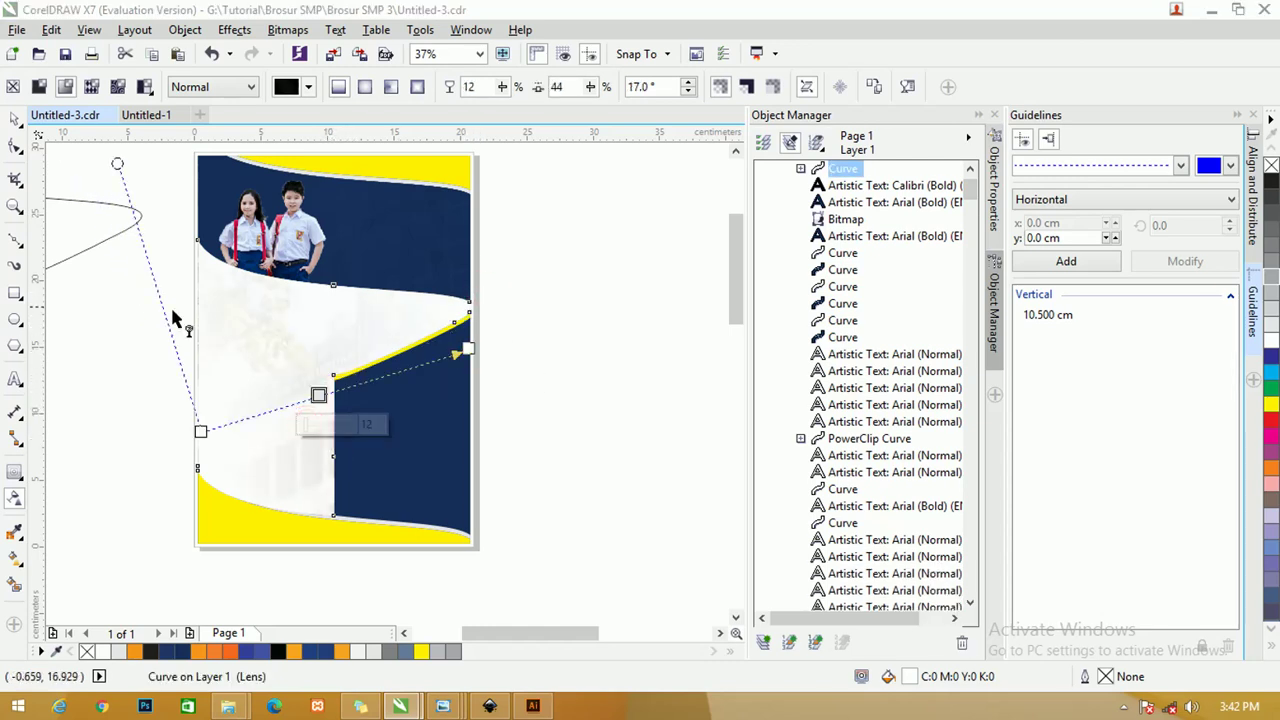
{"action": "left_click", "coordinate": [14, 118]}
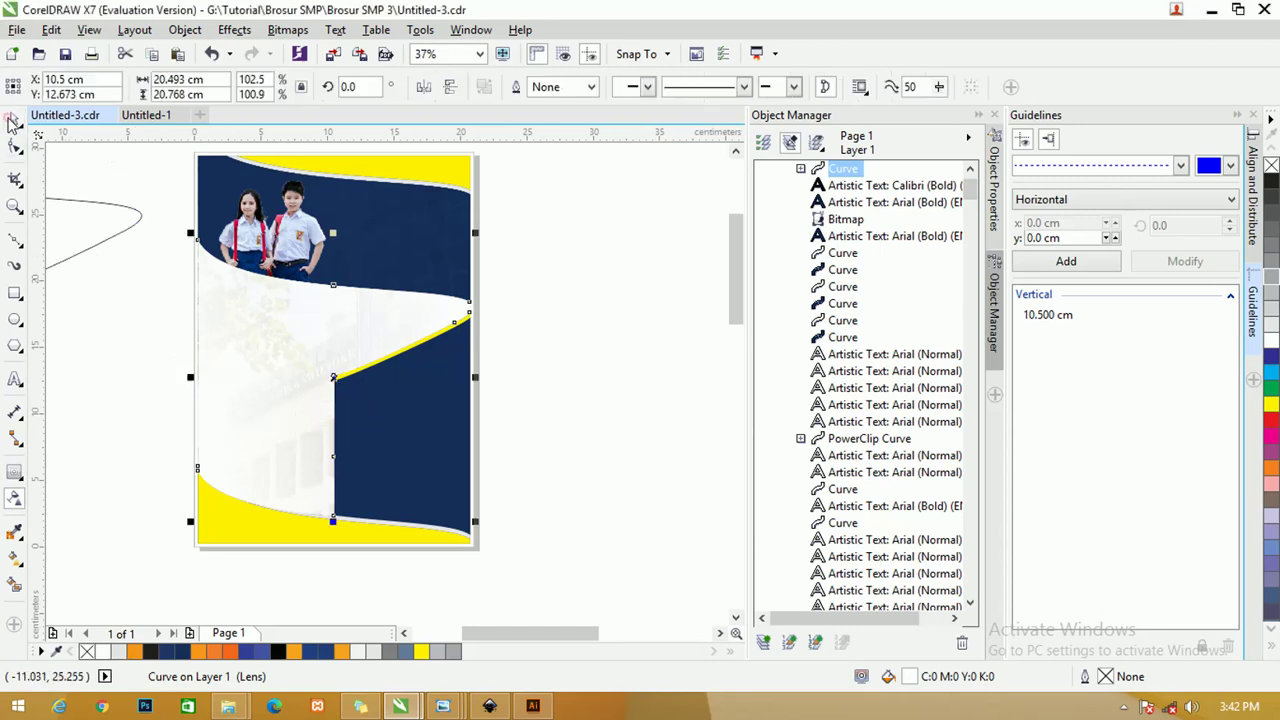
{"action": "left_click", "coordinate": [79, 292]}
{"action": "scroll", "coordinate": [731, 271], "scroll_direction": "up", "scroll_amount": 3}
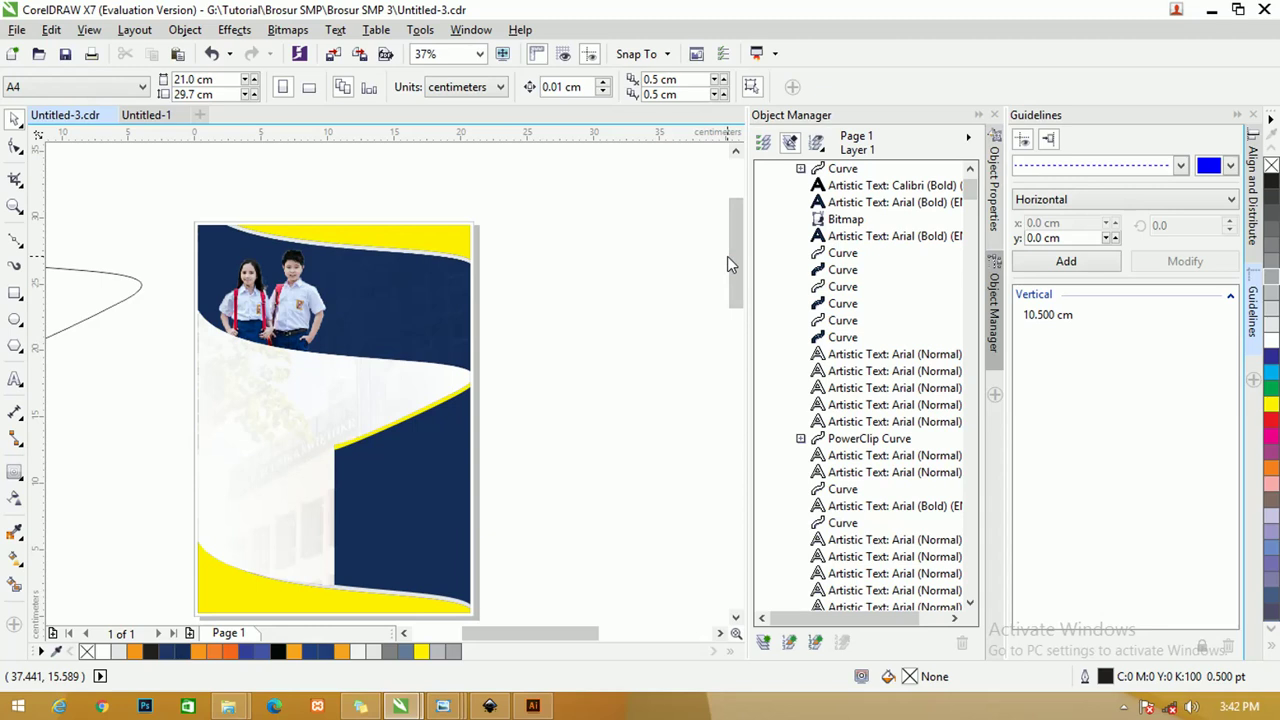
{"action": "mouse_move", "coordinate": [728, 263]}
{"action": "left_mouse_down"}
{"action": "mouse_move", "coordinate": [742, 285]}
{"action": "mouse_move", "coordinate": [745, 246]}
{"action": "mouse_move", "coordinate": [745, 258]}
{"action": "left_mouse_up"}
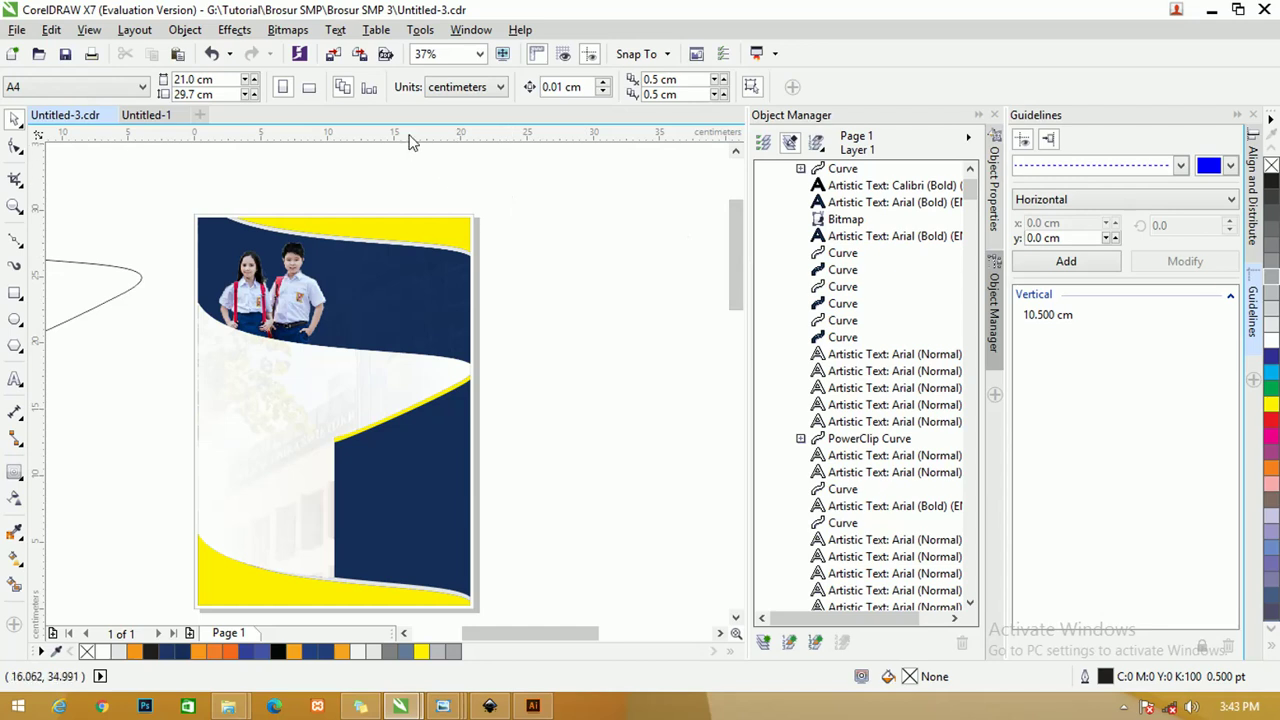
Move the grey sheet with all the brochure text next to the brochure page, with its centre at about X 32.5, Y 13.9 cm
{"action": "key", "text": "F4"}
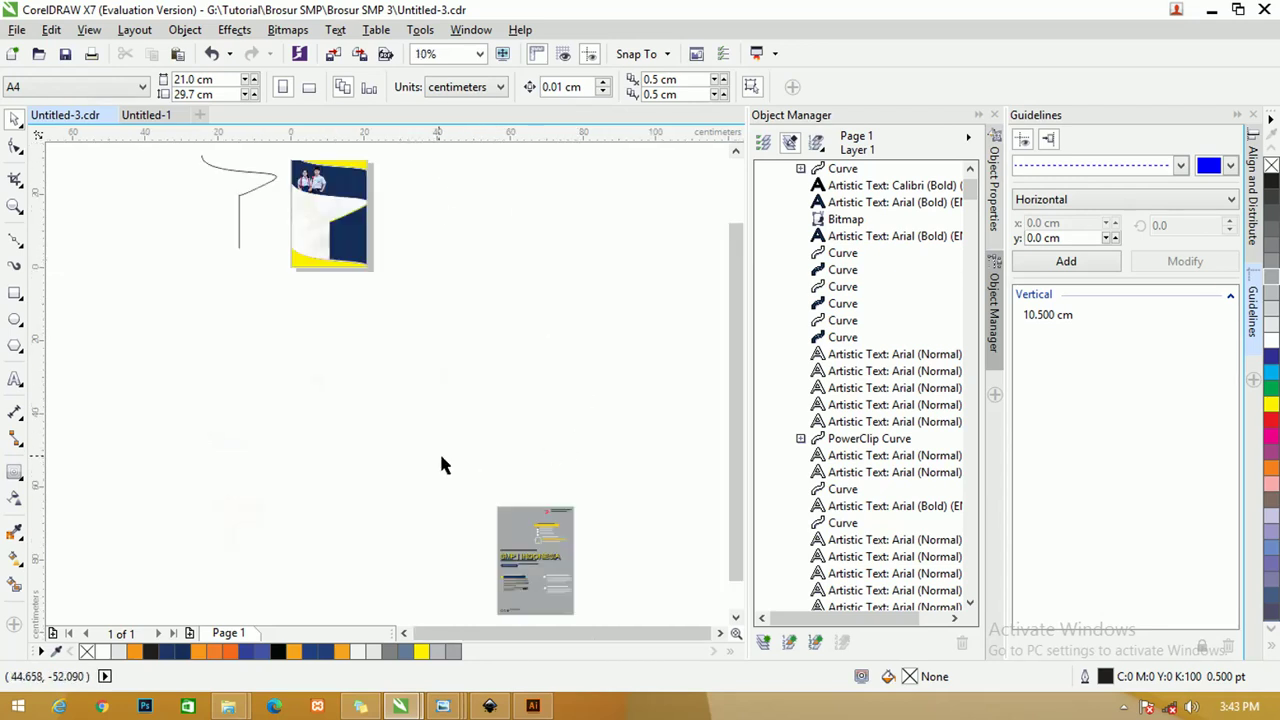
{"action": "left_click_drag", "start_coordinate": [453, 479], "coordinate": [597, 605]}
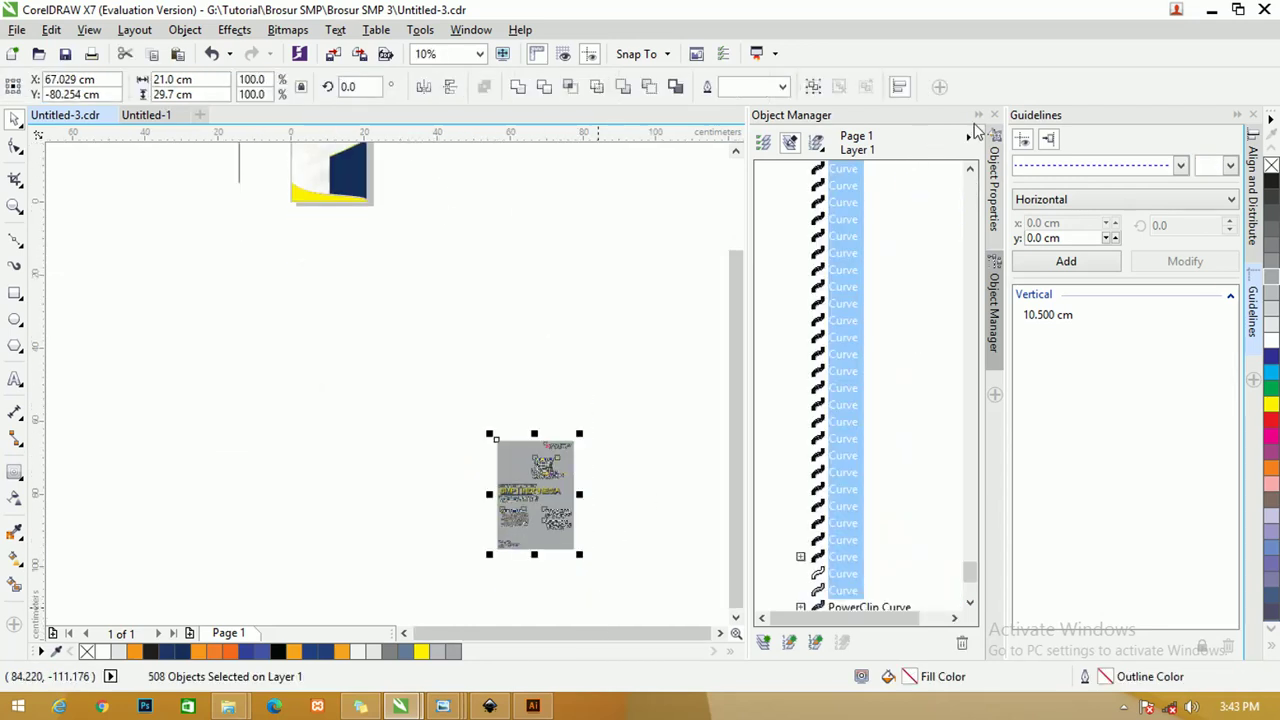
{"action": "left_click", "coordinate": [978, 115]}
{"action": "left_click_drag", "start_coordinate": [683, 467], "coordinate": [597, 197]}
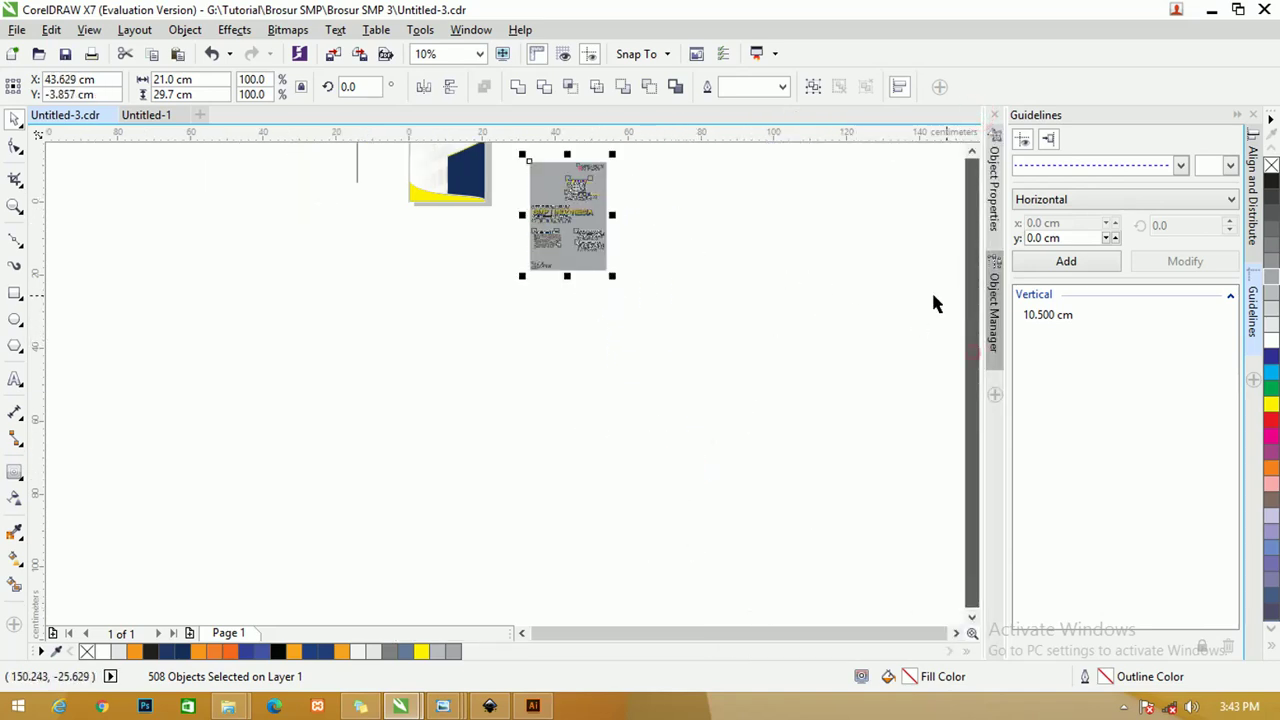
{"action": "key", "text": "z"}
{"action": "left_click_drag", "start_coordinate": [674, 303], "coordinate": [383, 157]}
{"action": "left_click", "coordinate": [15, 118]}
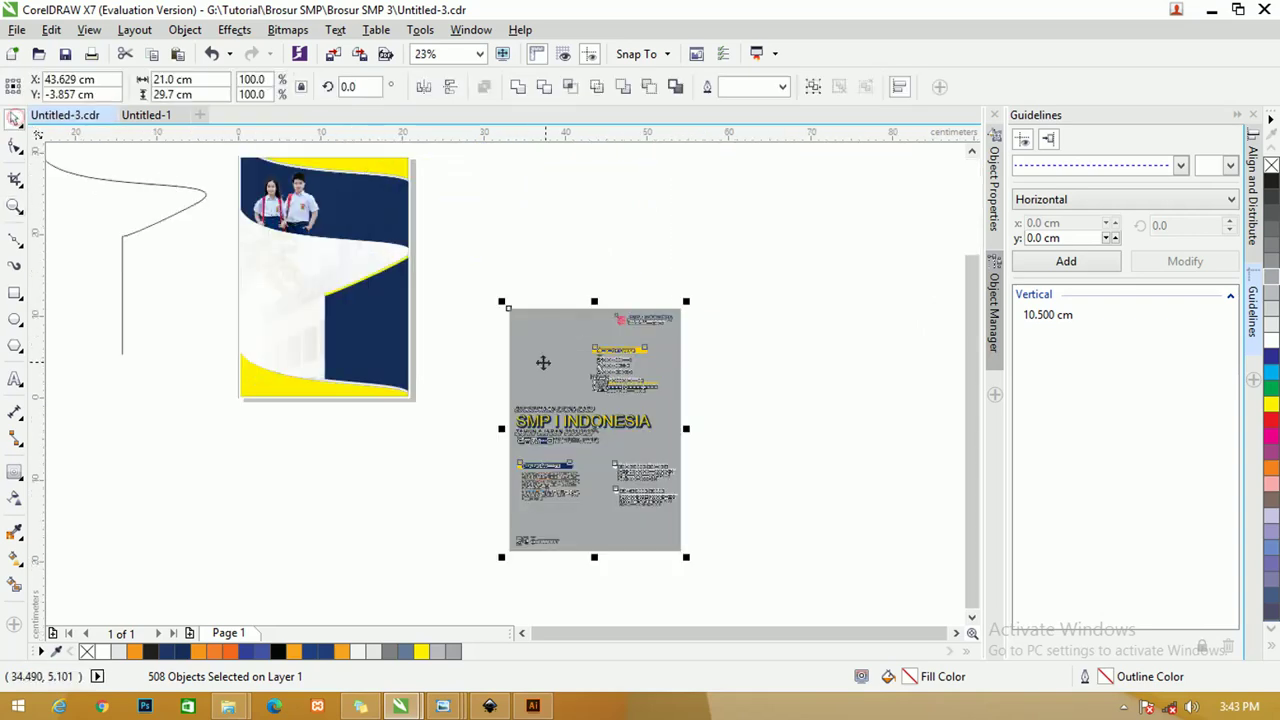
{"action": "left_click_drag", "start_coordinate": [634, 399], "coordinate": [543, 254]}
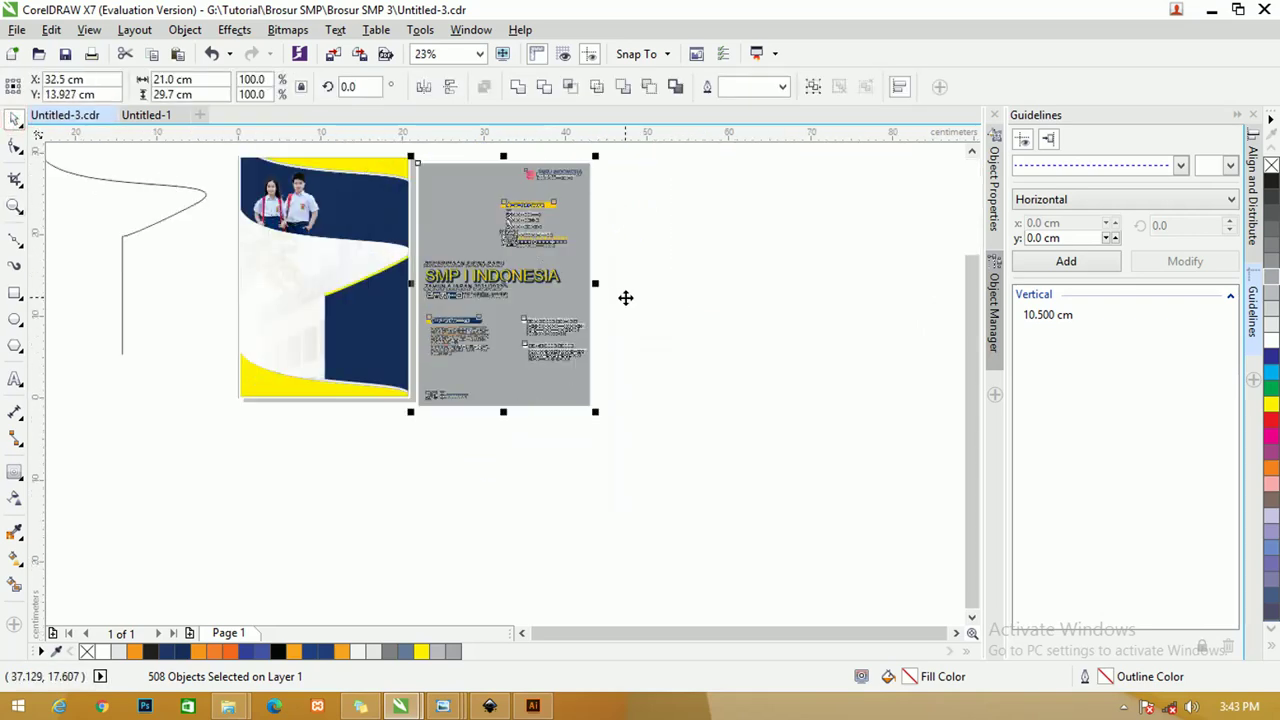
Move the school logo with its name and web address onto the yellow upper right corner and scale it to about 5.8 cm wide
{"action": "key", "text": "z"}
{"action": "left_click_drag", "start_coordinate": [676, 414], "coordinate": [217, 141]}
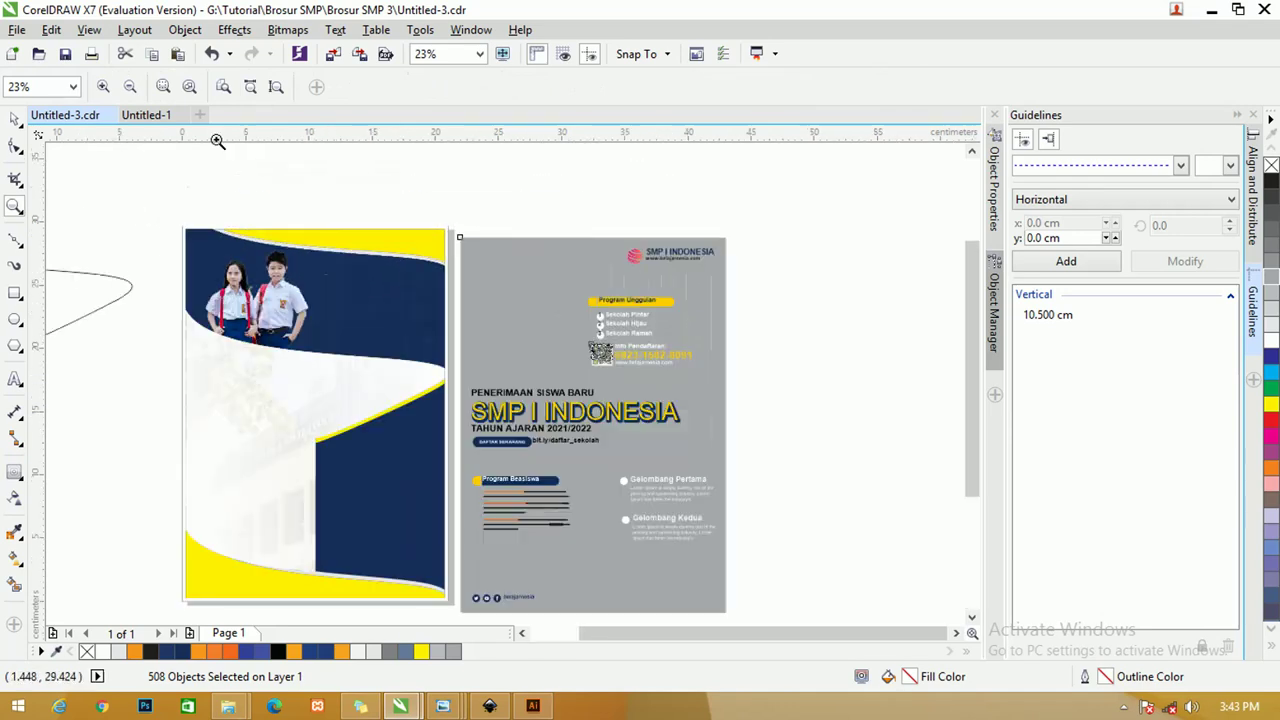
{"action": "left_click", "coordinate": [17, 119]}
{"action": "left_click", "coordinate": [247, 183]}
{"action": "left_click_drag", "start_coordinate": [775, 283], "coordinate": [366, 250]}
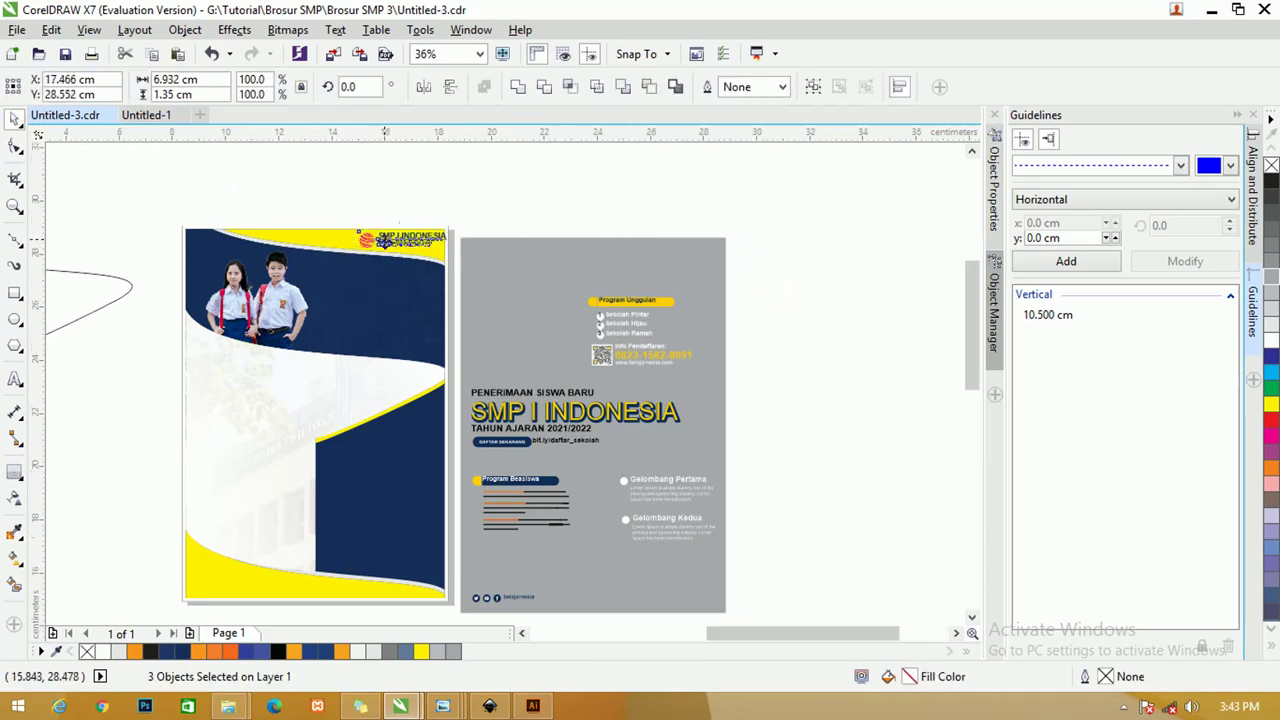
{"action": "scroll", "coordinate": [398, 225], "scroll_direction": "up", "scroll_amount": 4}
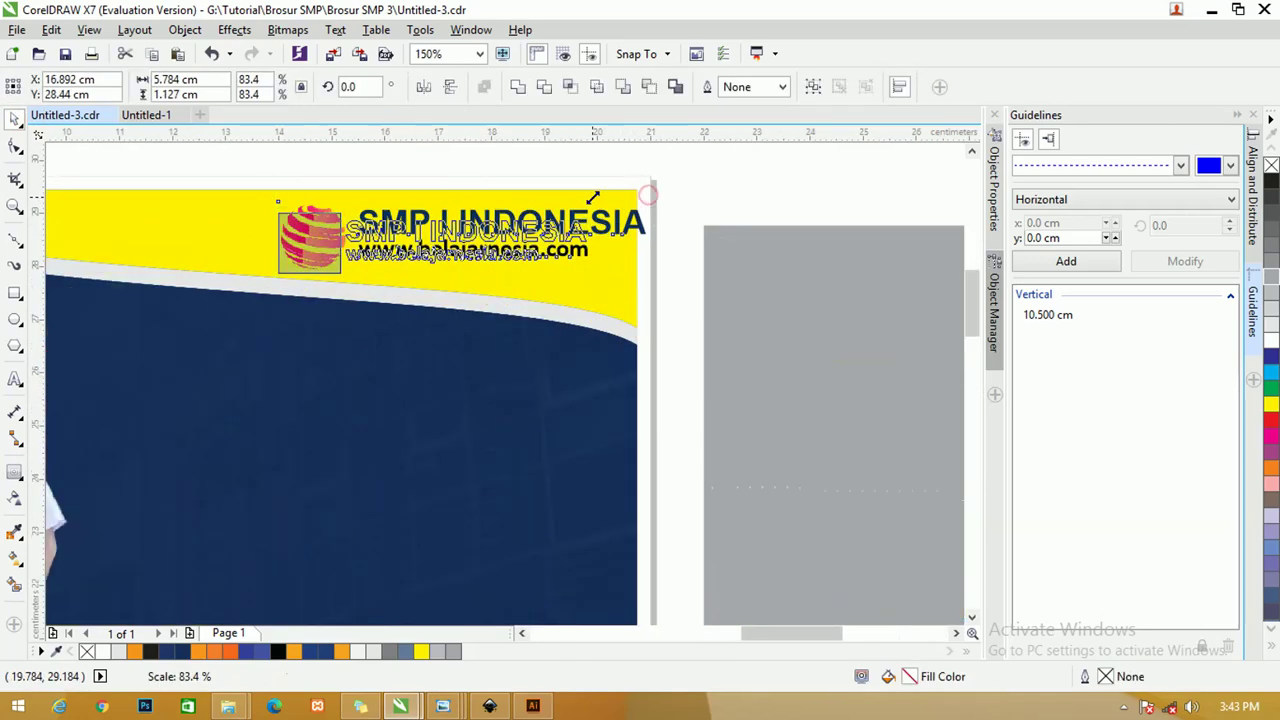
{"action": "left_click_drag", "start_coordinate": [652, 195], "coordinate": [595, 206]}
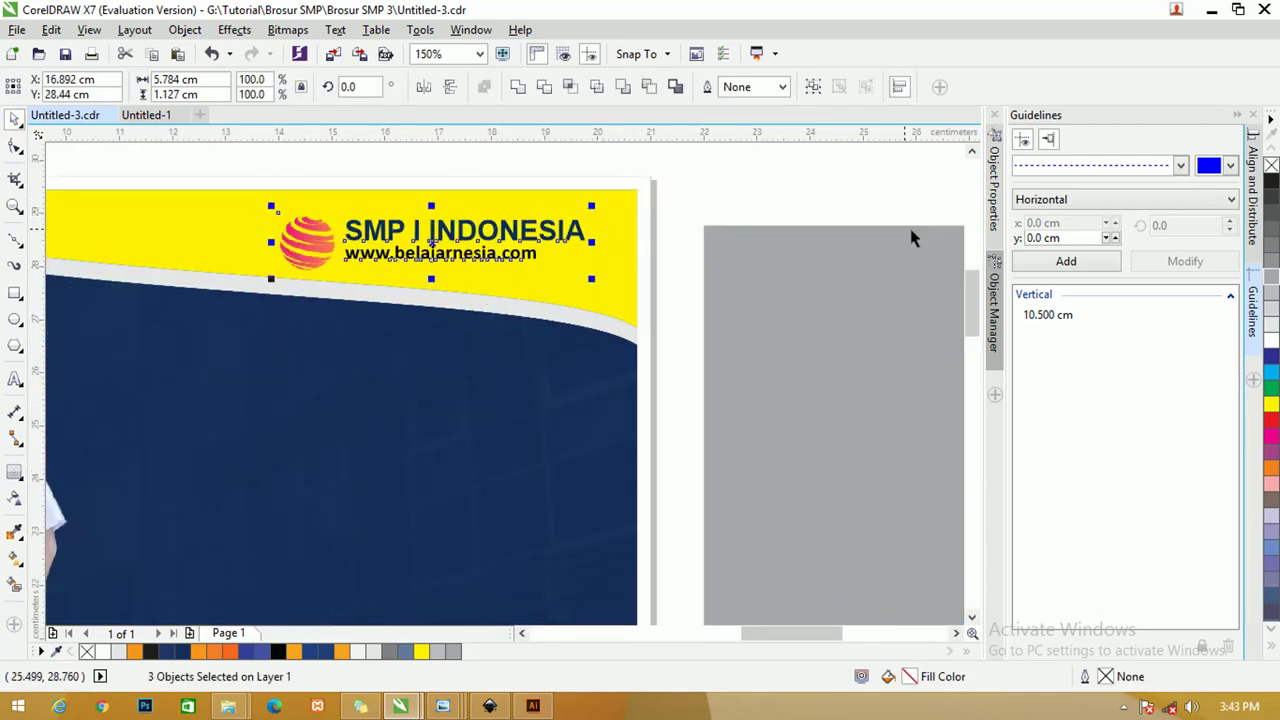
Show the guides for all pages and fit the logo group into the upper right corner of the margin frame
{"action": "left_click", "coordinate": [995, 190]}
{"action": "left_click", "coordinate": [995, 280]}
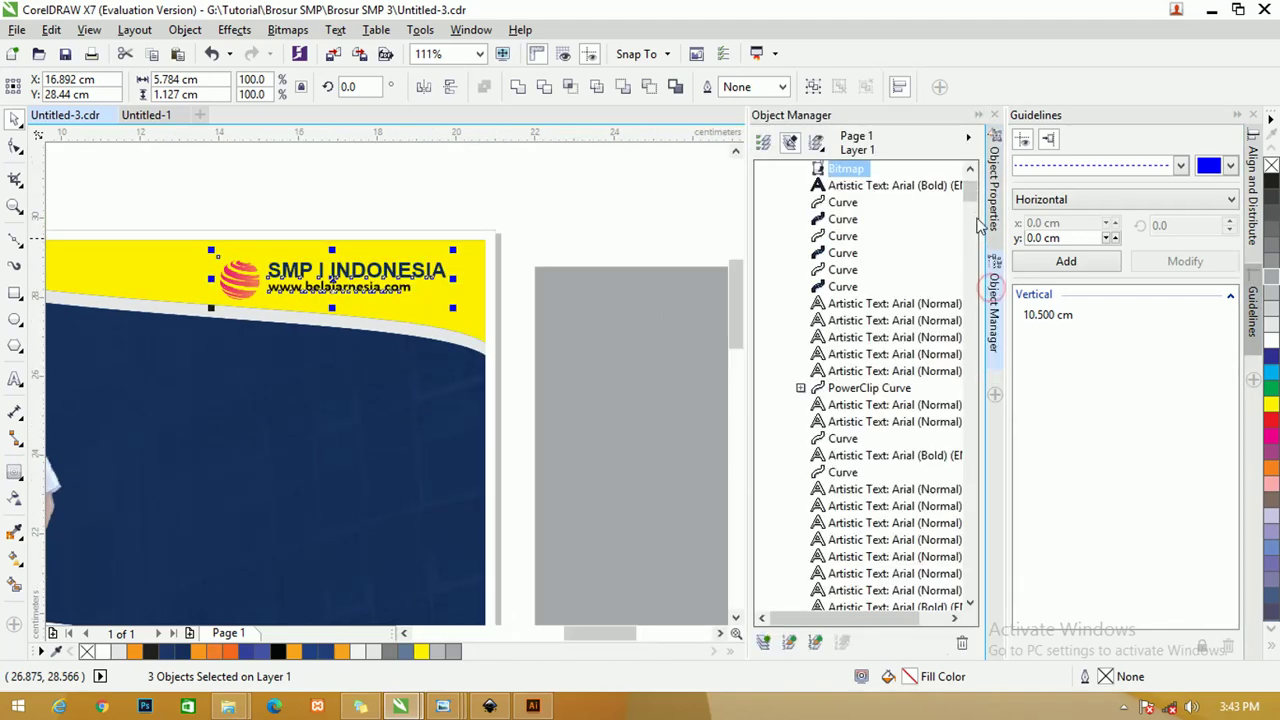
{"action": "left_click_drag", "start_coordinate": [968, 188], "coordinate": [967, 640]}
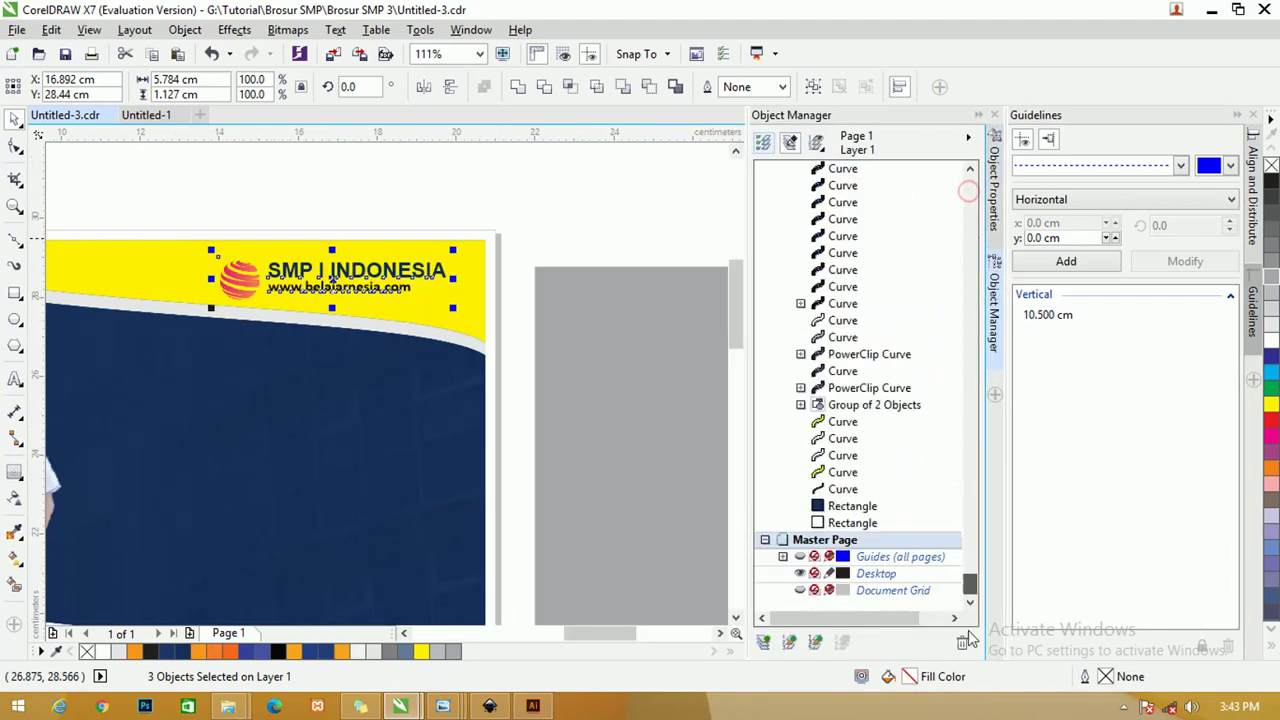
{"action": "left_click", "coordinate": [804, 561]}
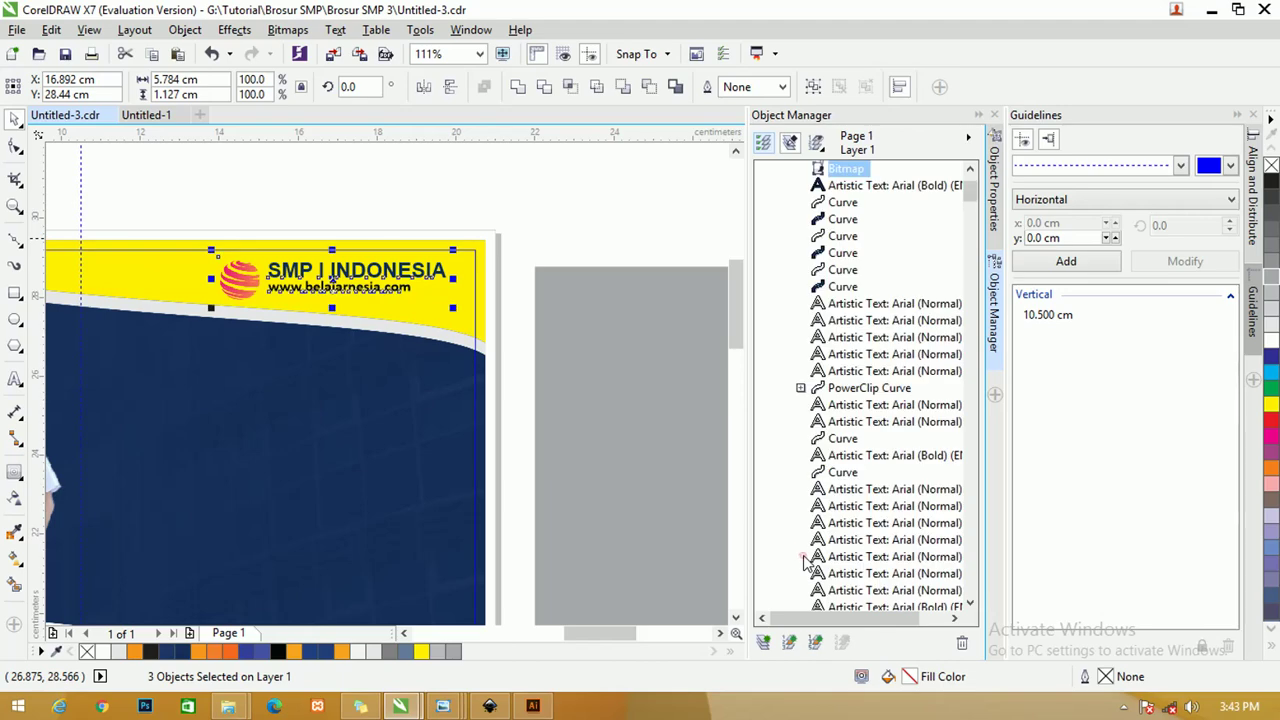
{"action": "left_click", "coordinate": [543, 196]}
{"action": "left_click_drag", "start_coordinate": [170, 202], "coordinate": [472, 322]}
{"action": "left_click_drag", "start_coordinate": [352, 291], "coordinate": [370, 272]}
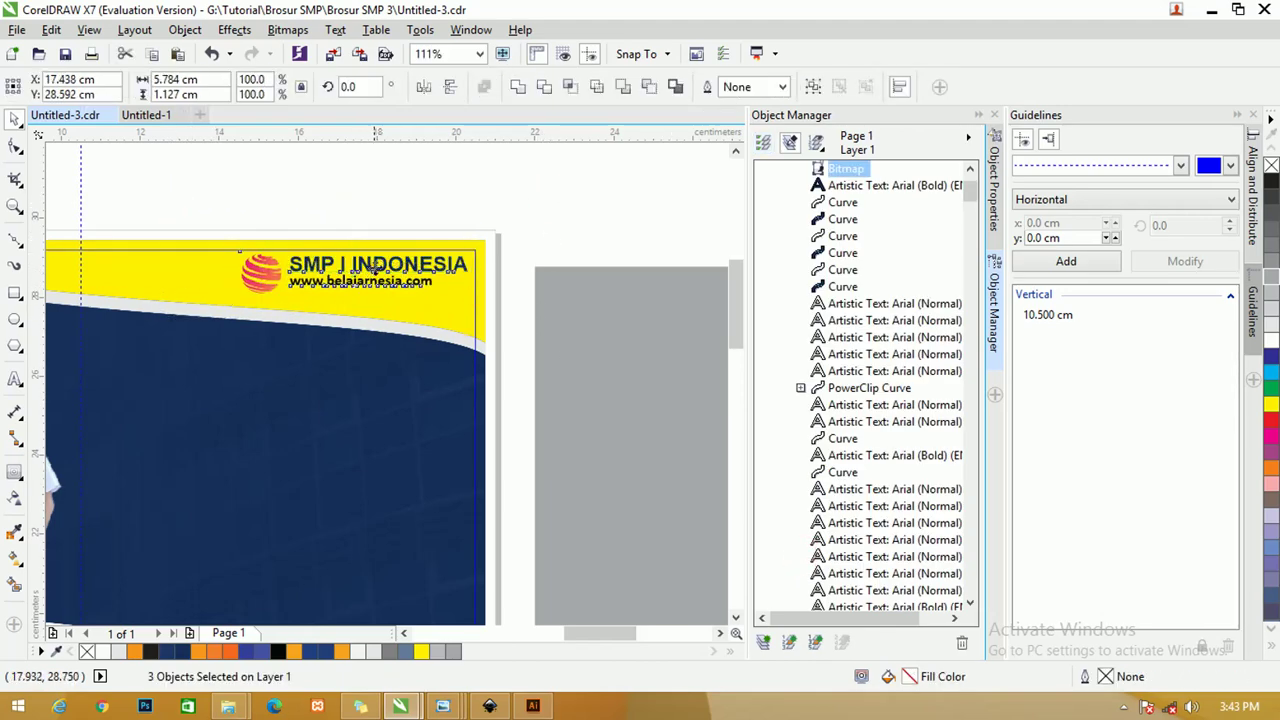
{"action": "left_click", "coordinate": [414, 200]}
Move the "SMP I INDONESIA" headline block onto the white wave at the left margin and scale it to about 15.5 cm wide
{"action": "scroll", "coordinate": [451, 210], "scroll_direction": "down", "scroll_amount": 4}
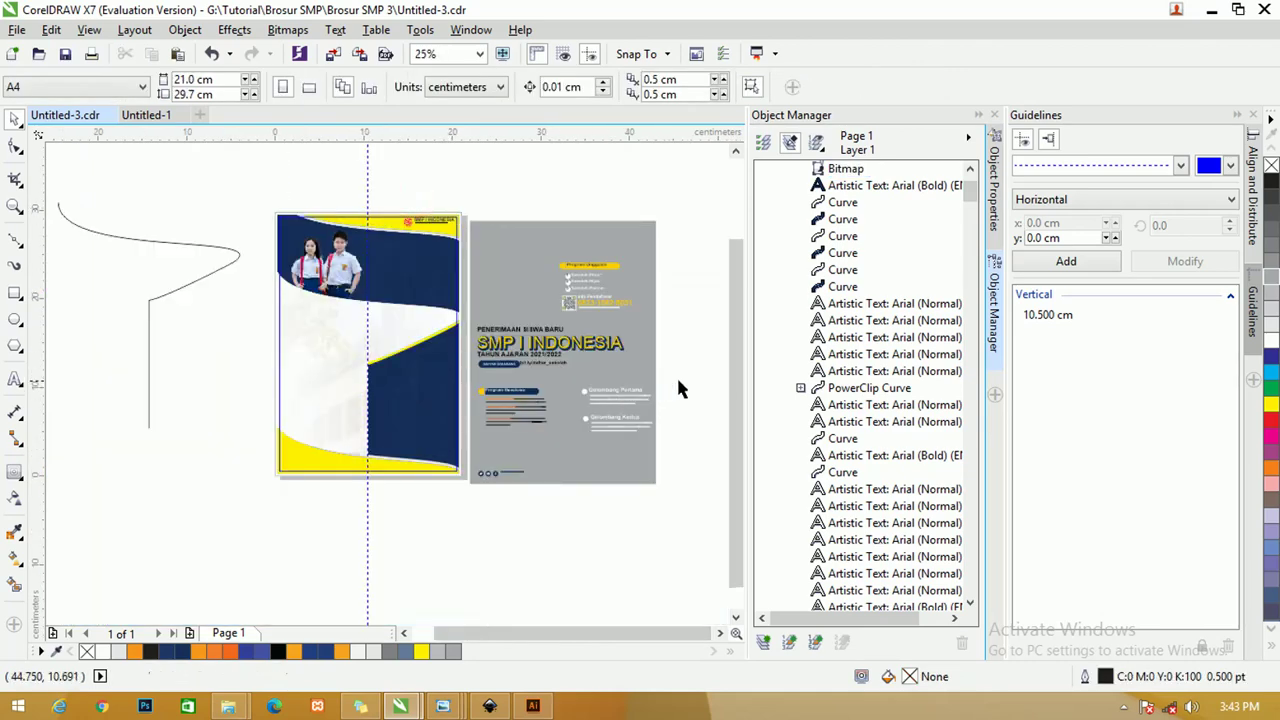
{"action": "left_click_drag", "start_coordinate": [455, 322], "coordinate": [318, 318]}
{"action": "scroll", "coordinate": [350, 320], "scroll_direction": "up", "scroll_amount": 2}
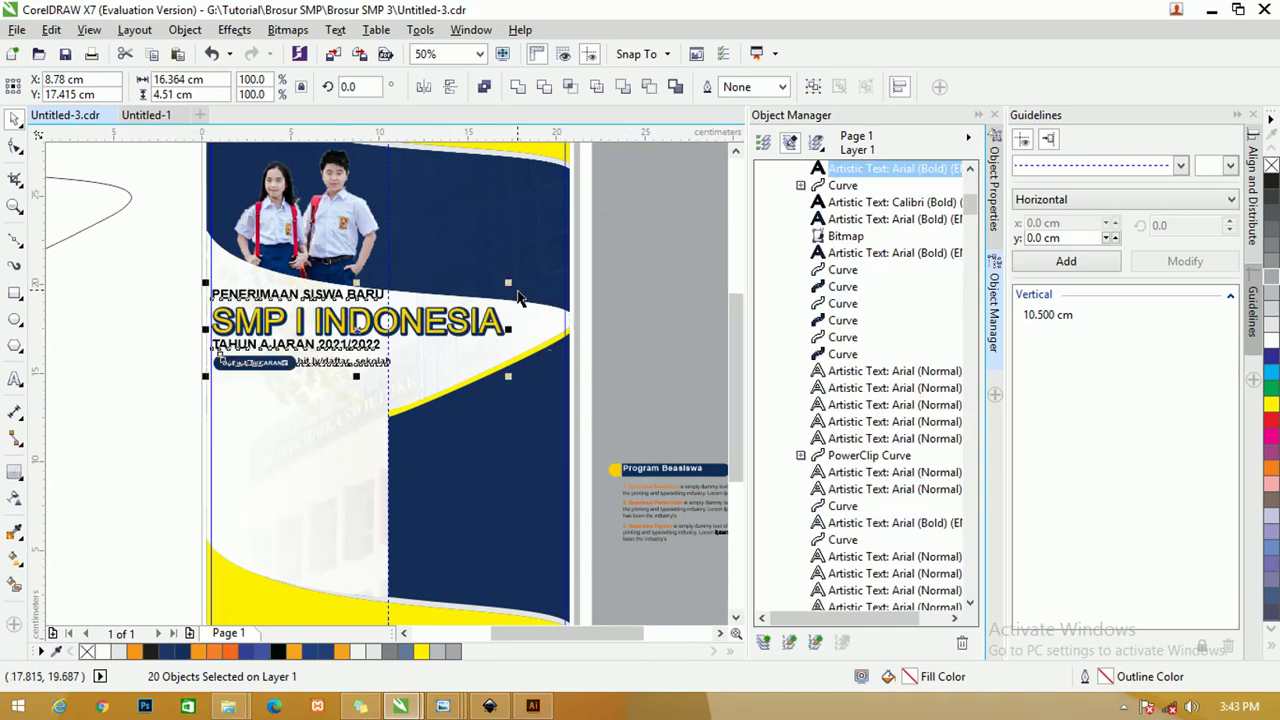
{"action": "scroll", "coordinate": [218, 295], "scroll_direction": "down", "scroll_amount": 2}
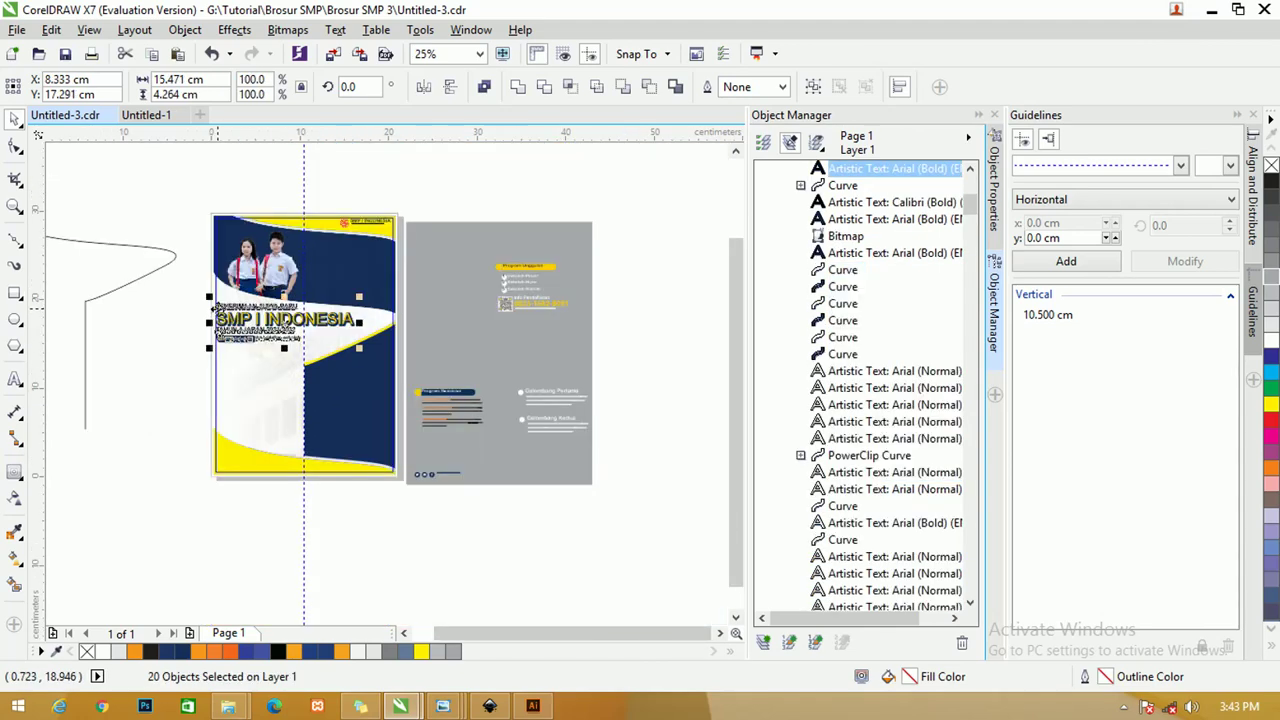
{"action": "left_click", "coordinate": [623, 391]}
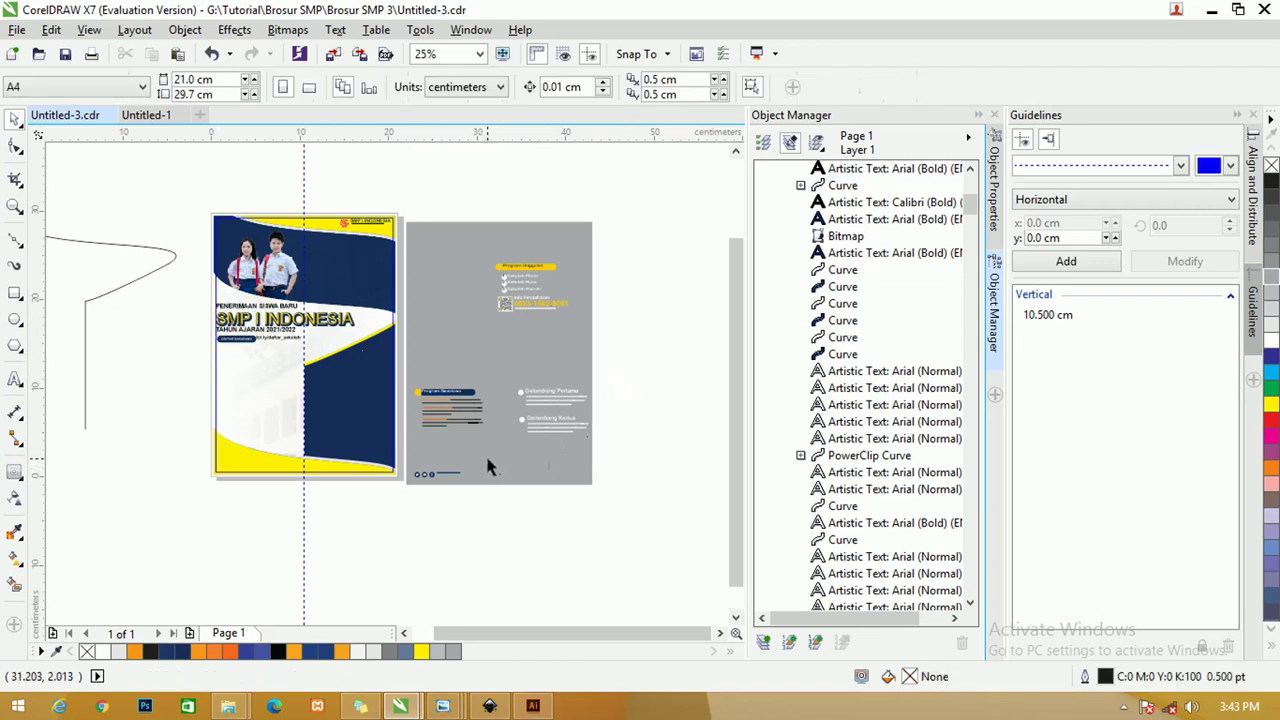
Move the "Program Unggulan" and "Info Pendaftaran" block onto the upper navy wave beside the students' photo
{"action": "left_click_drag", "start_coordinate": [458, 263], "coordinate": [356, 250]}
{"action": "scroll", "coordinate": [361, 252], "scroll_direction": "up", "scroll_amount": 1}
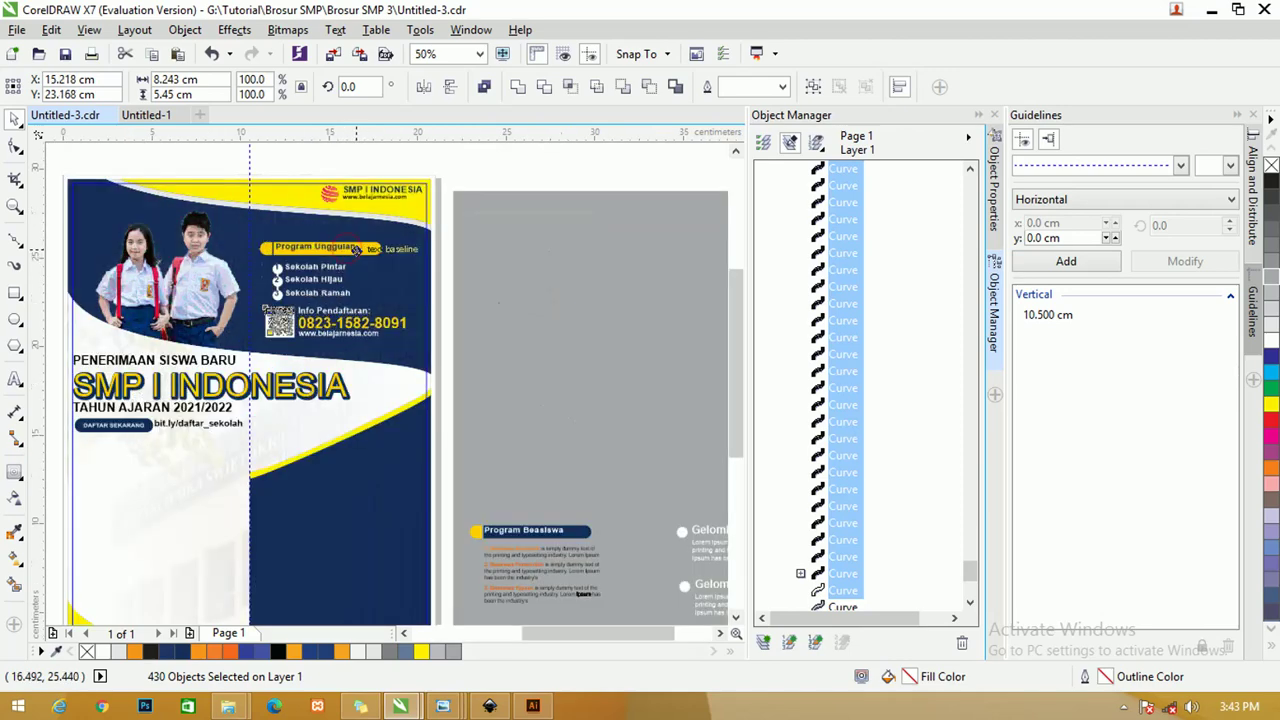
{"action": "scroll", "coordinate": [356, 250], "scroll_direction": "down", "scroll_amount": 1}
{"action": "left_click", "coordinate": [644, 416]}
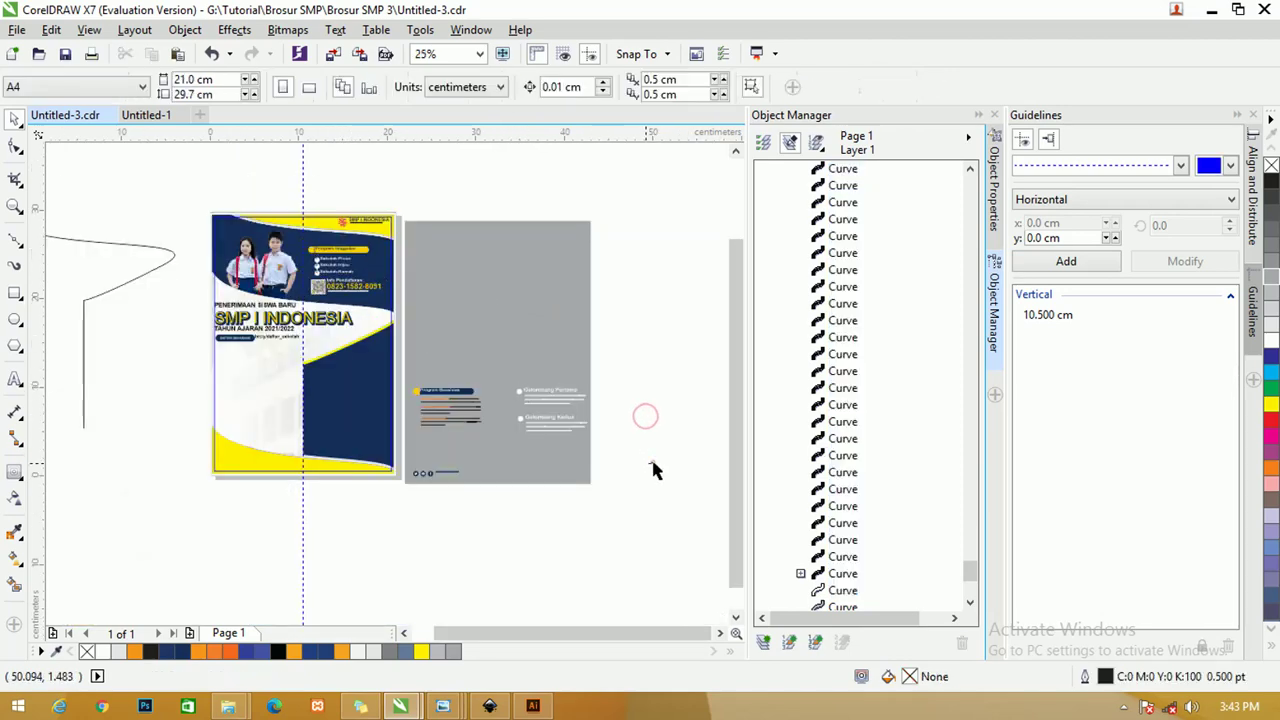
Move the two "Gelombang" text blocks onto the lower navy area and the "Program Beasiswa" block onto the white area beside it
{"action": "left_click_drag", "start_coordinate": [651, 460], "coordinate": [343, 377]}
{"action": "left_click_drag", "start_coordinate": [642, 448], "coordinate": [270, 379]}
{"action": "scroll", "coordinate": [328, 400], "scroll_direction": "up", "scroll_amount": 2}
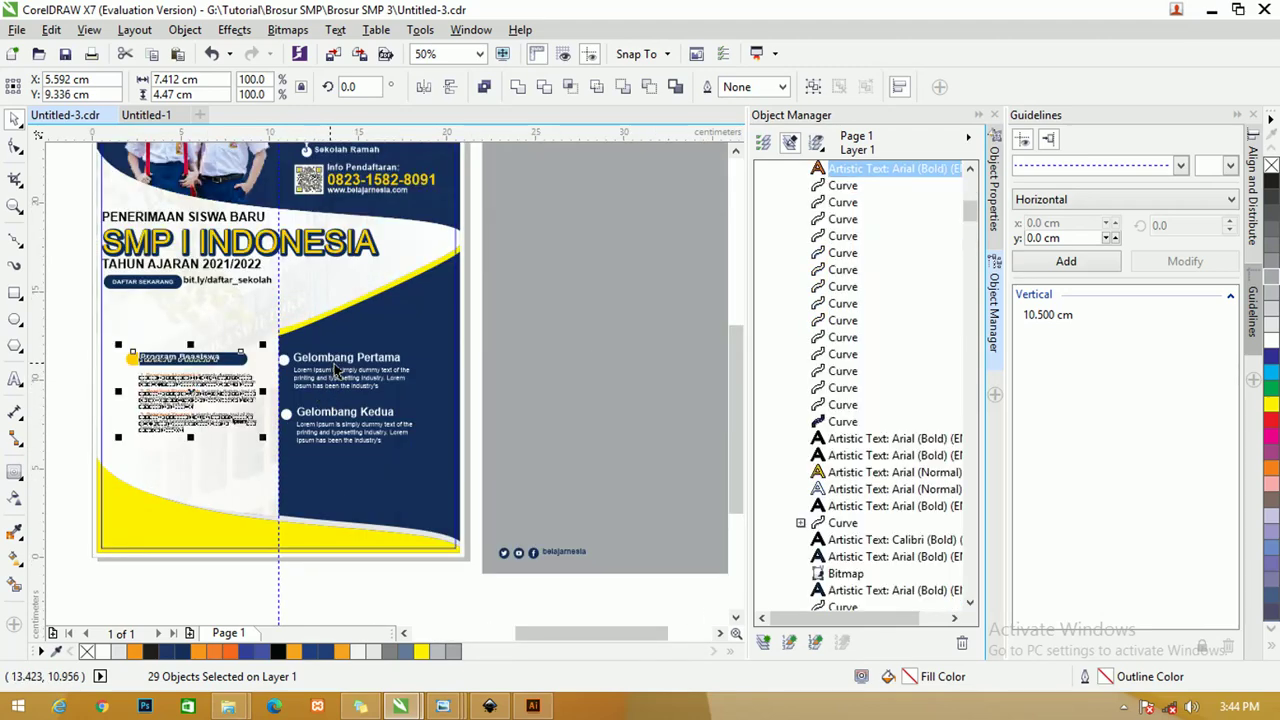
Shift the "Gelombang" text blocks slightly to the right and move the social media row onto the lower left yellow wave
{"action": "left_click_drag", "start_coordinate": [472, 465], "coordinate": [323, 360]}
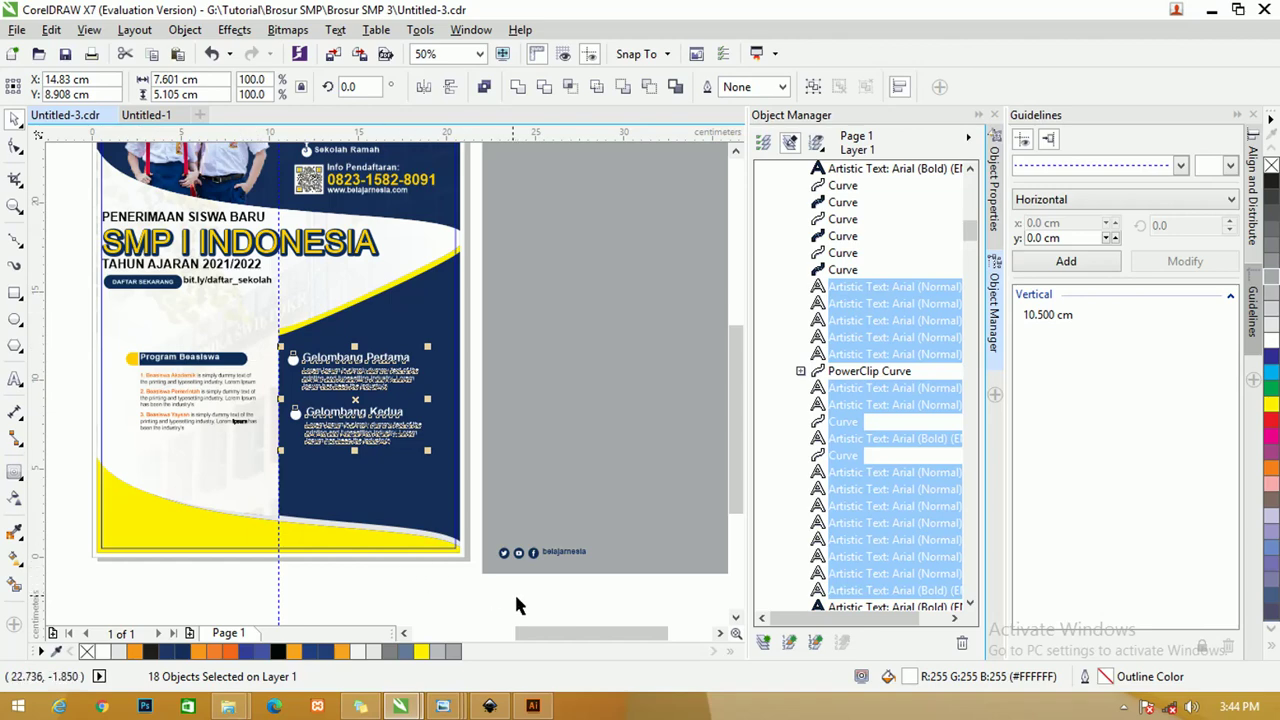
{"action": "left_click_drag", "start_coordinate": [535, 557], "coordinate": [611, 586]}
{"action": "left_click_drag", "start_coordinate": [489, 563], "coordinate": [118, 531]}
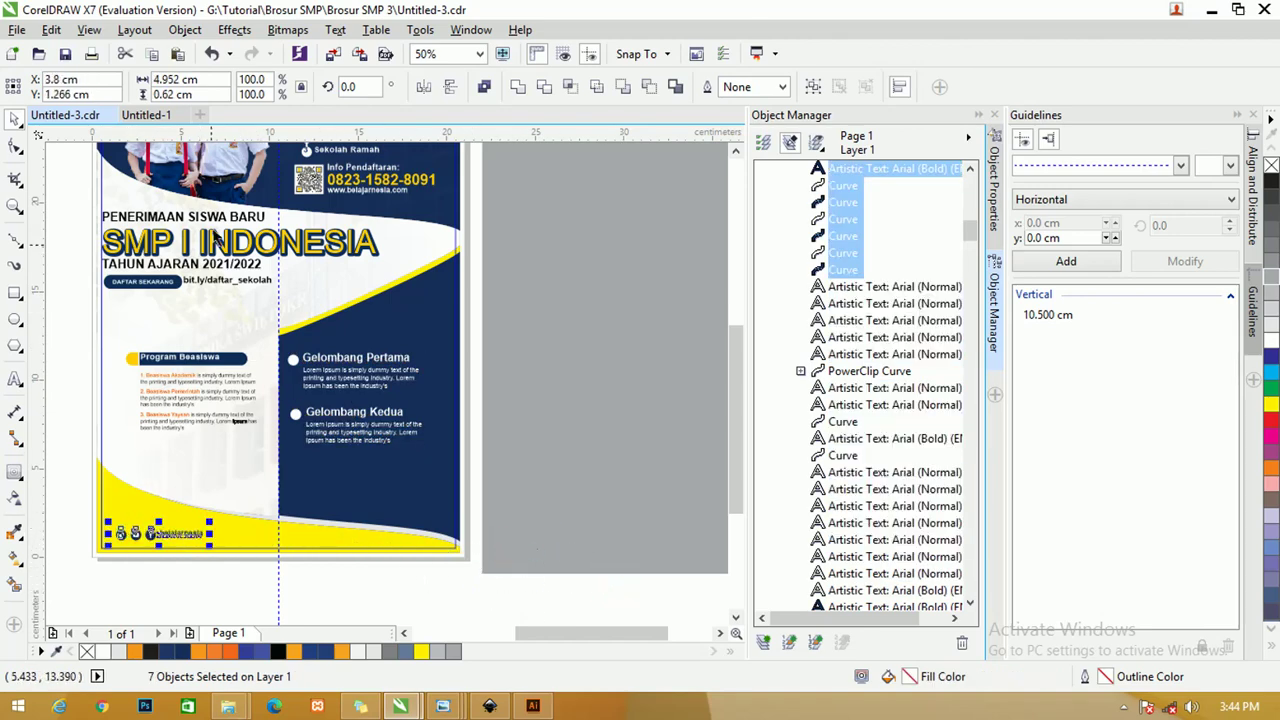
Set the font of the yellow "SMP I INDONESIA" headline to Fredoka One
{"action": "left_click", "coordinate": [239, 250]}
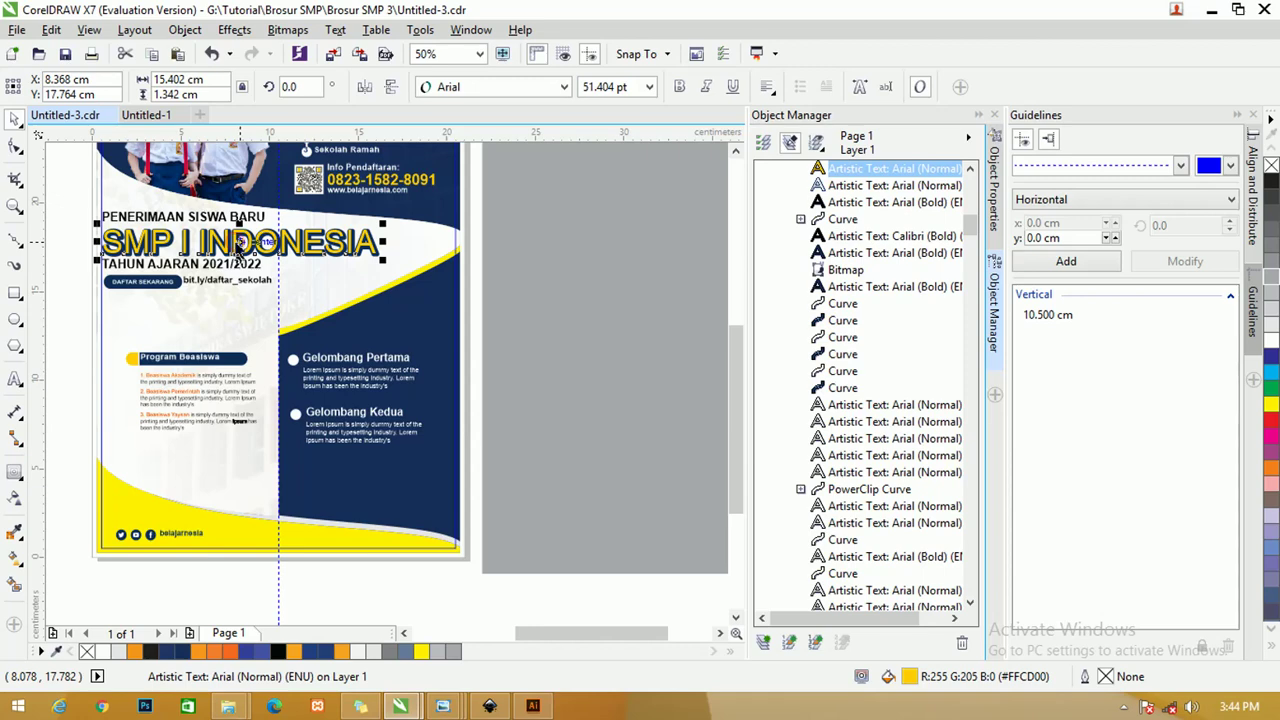
{"action": "left_click", "coordinate": [492, 89]}
{"action": "left_click", "coordinate": [494, 155]}
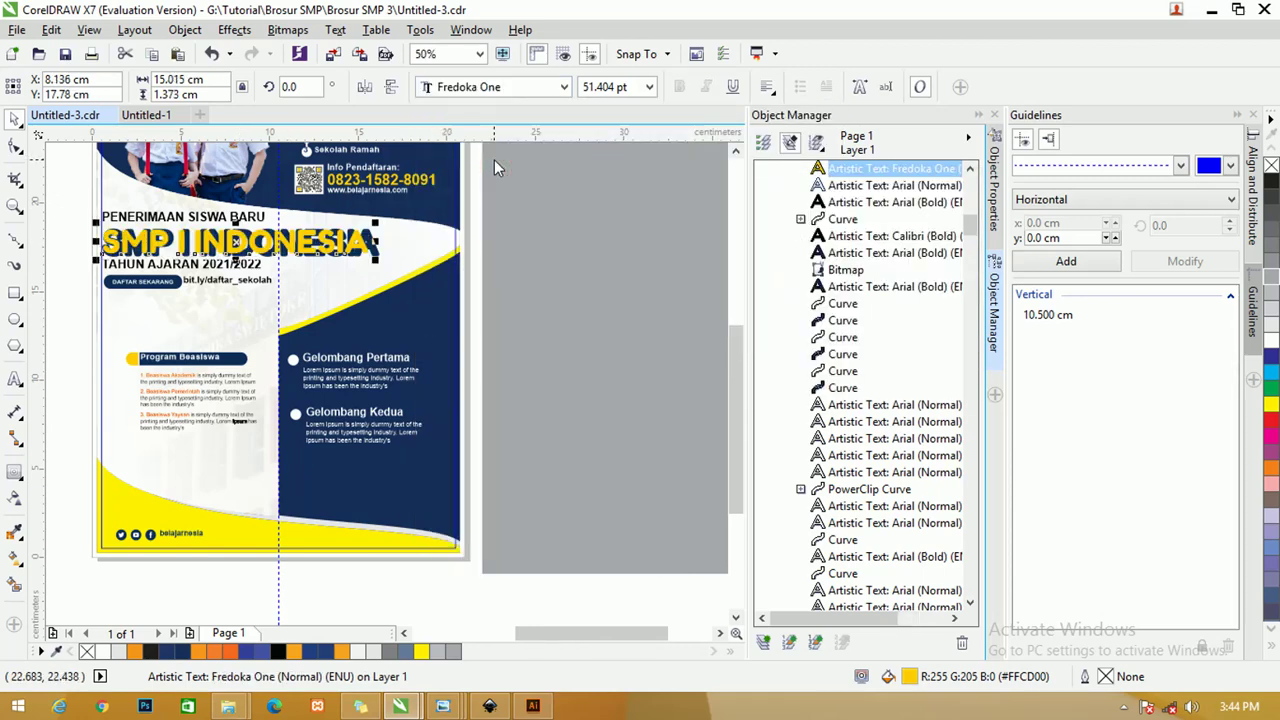
{"action": "left_click", "coordinate": [495, 250]}
{"action": "scroll", "coordinate": [375, 236], "scroll_direction": "up", "scroll_amount": 2}
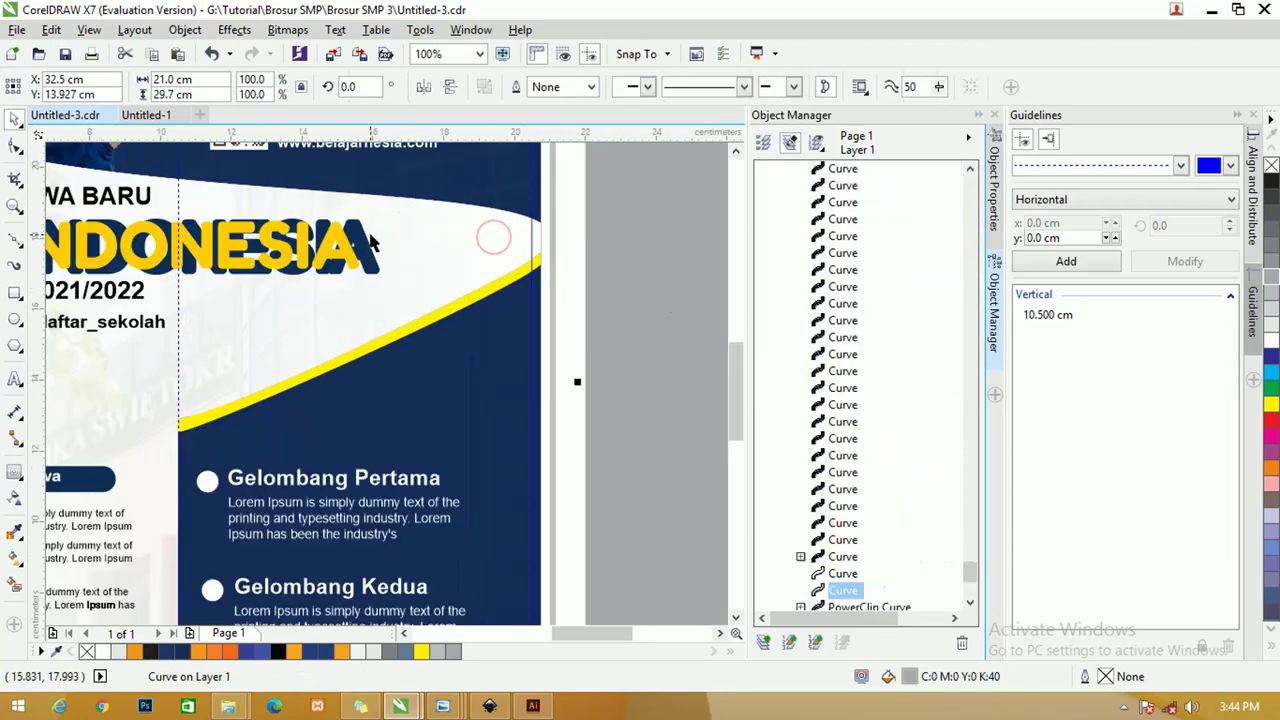
Delete the navy Arial copy of "SMP I INDONESIA" that lies behind the yellow headline
{"action": "left_click", "coordinate": [357, 232]}
{"action": "key", "text": "ctrl+z"}
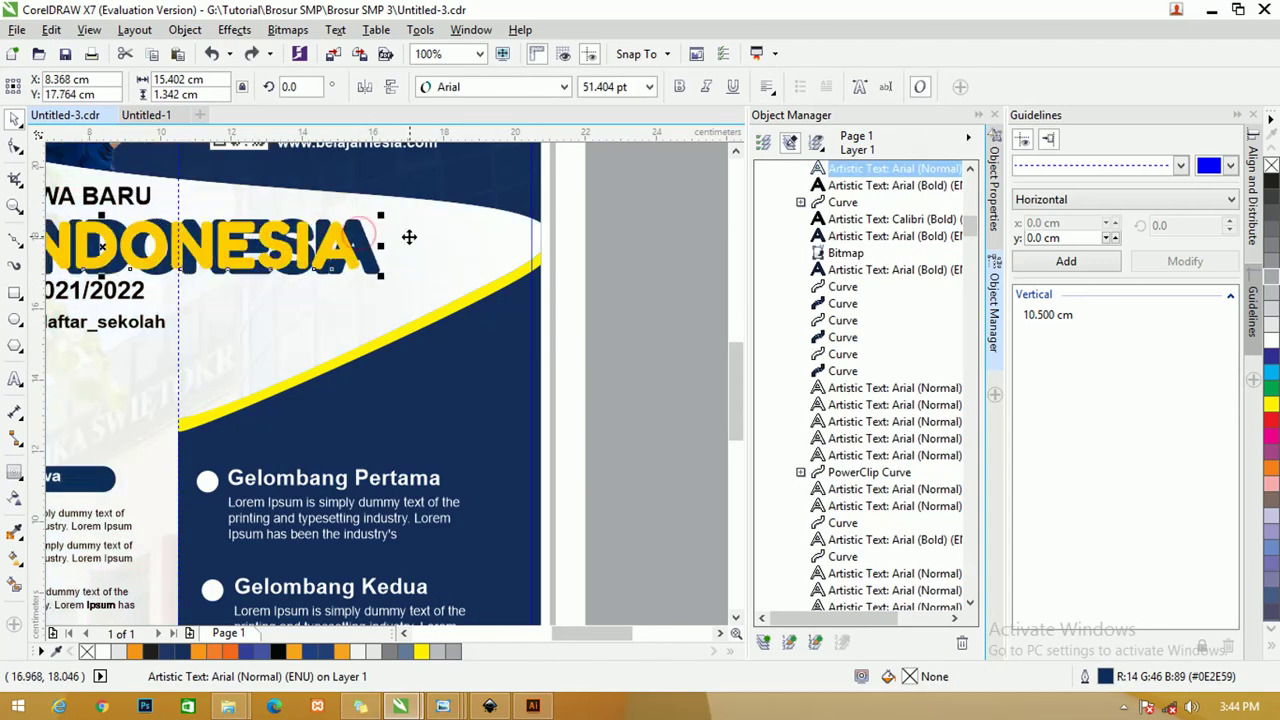
{"action": "scroll", "coordinate": [376, 244], "scroll_direction": "down", "scroll_amount": 2}
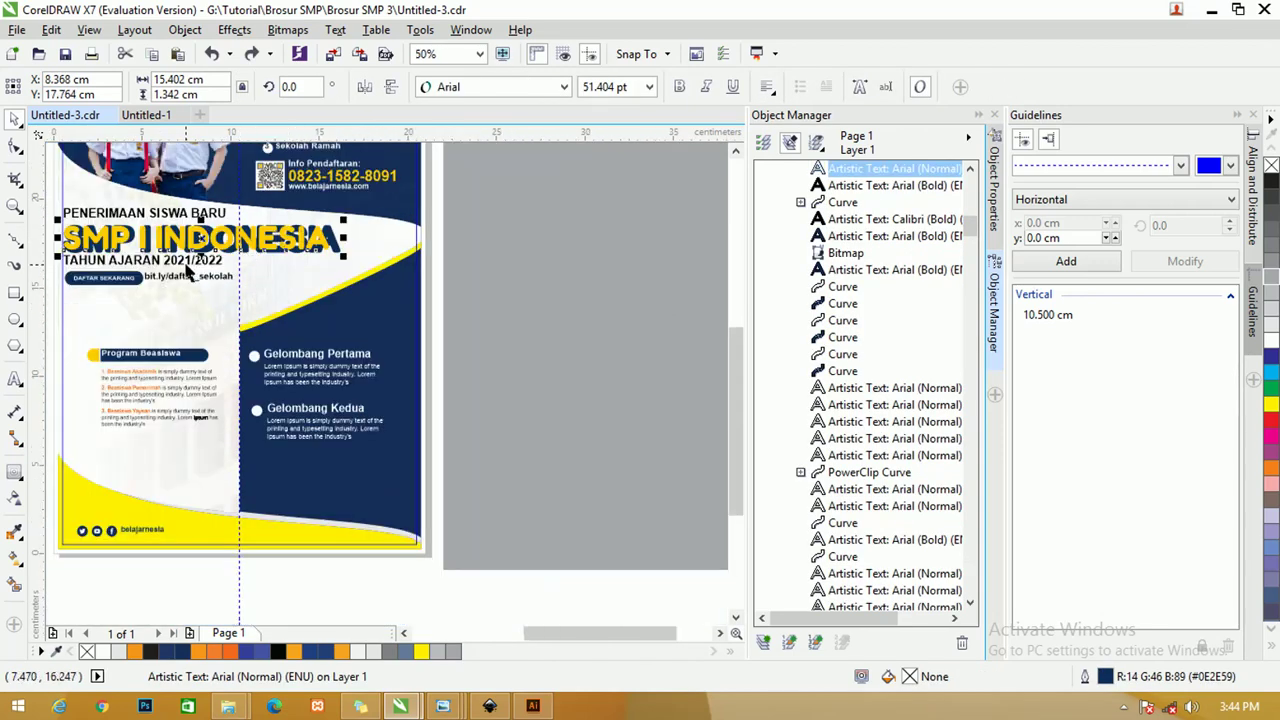
{"action": "scroll", "coordinate": [395, 300], "scroll_direction": "up", "scroll_amount": 2}
{"action": "left_click", "coordinate": [229, 228]}
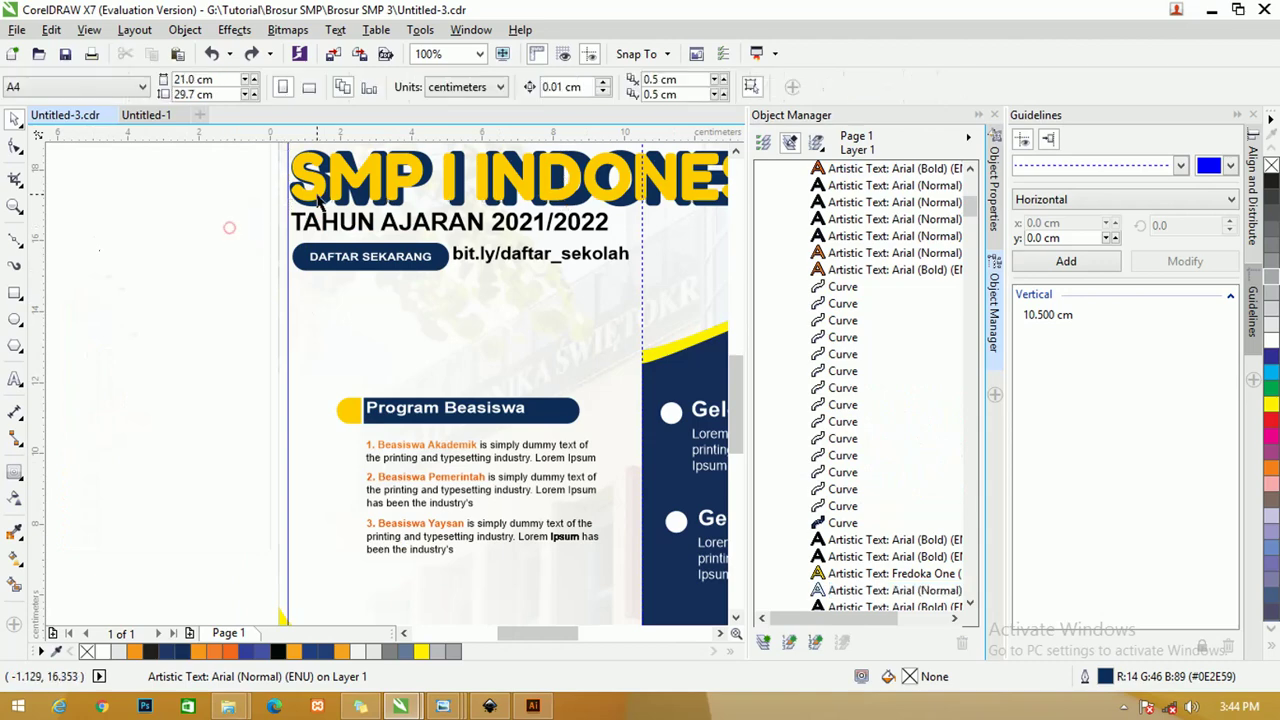
{"action": "scroll", "coordinate": [445, 158], "scroll_direction": "down", "scroll_amount": 2}
{"action": "left_click", "coordinate": [529, 178]}
{"action": "left_click_drag", "start_coordinate": [529, 178], "coordinate": [521, 190]}
{"action": "left_click", "coordinate": [521, 190], "text": "alt"}
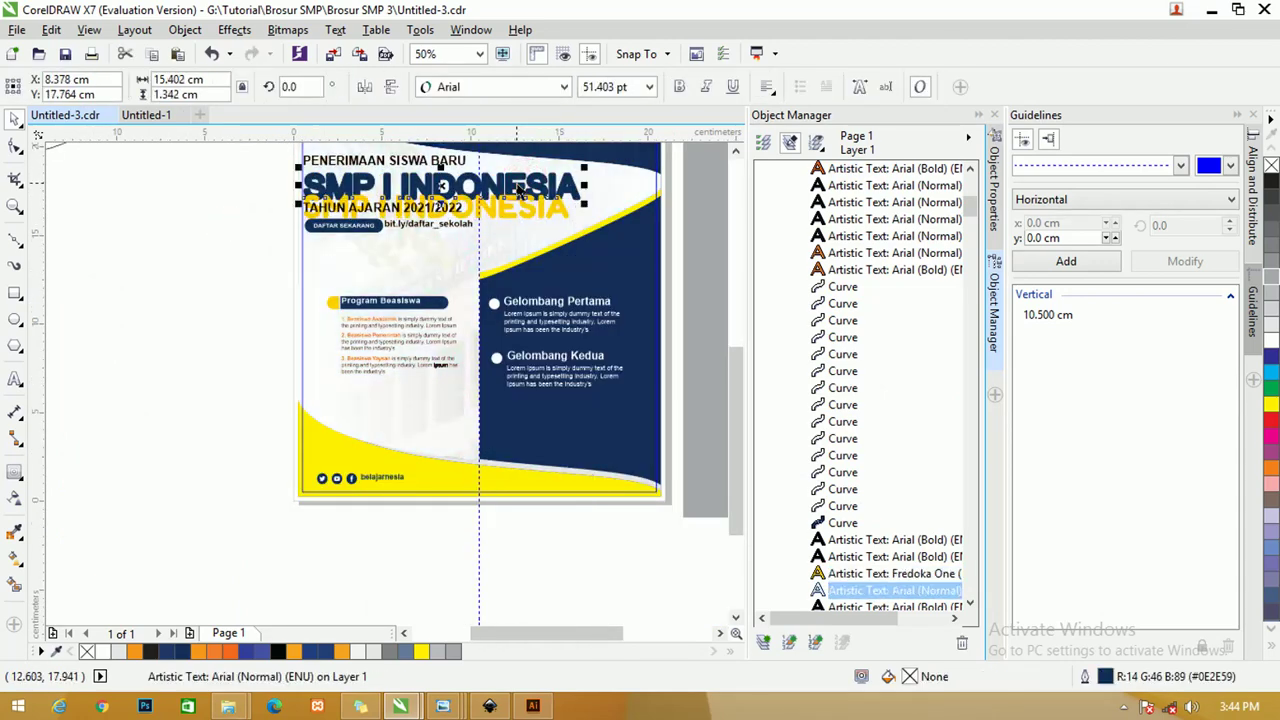
{"action": "key", "text": "Delete"}
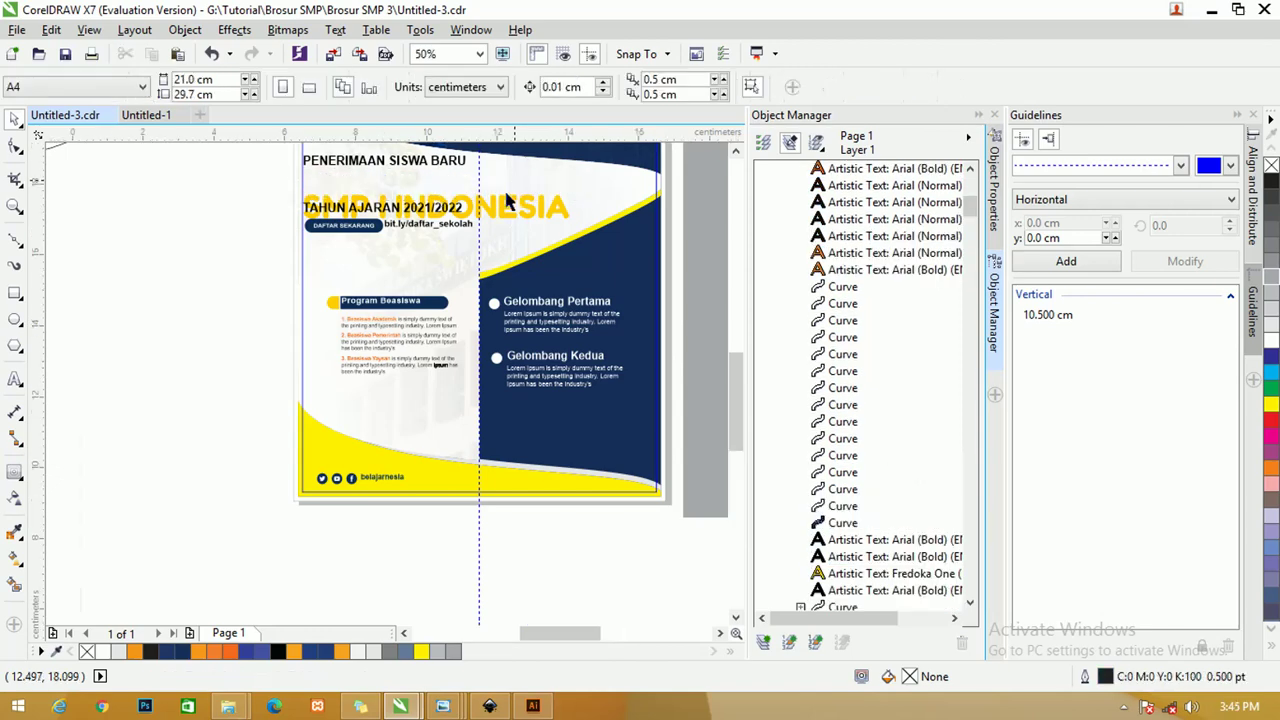
Move the yellow "SMP I INDONESIA" headline back between "PENERIMAAN SISWA BARU" and "TAHUN AJARAN 2021/2022"
{"action": "scroll", "coordinate": [512, 182], "scroll_direction": "up", "scroll_amount": 2}
{"action": "left_click_drag", "start_coordinate": [490, 237], "coordinate": [464, 192]}
{"action": "scroll", "coordinate": [477, 190], "scroll_direction": "up", "scroll_amount": 2}
{"action": "scroll", "coordinate": [477, 190], "scroll_direction": "down", "scroll_amount": 2}
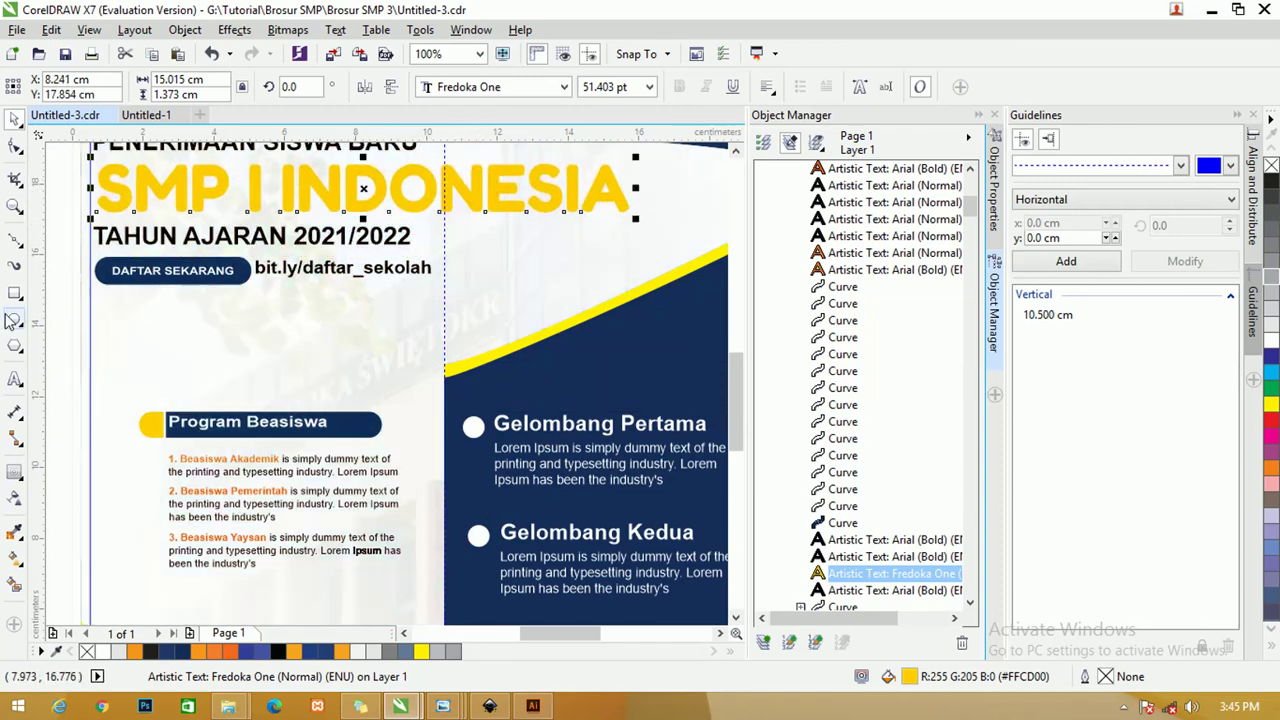
Add an outside contour to the yellow "SMP I INDONESIA" headline with 1 step and a 0.2 cm offset
{"action": "left_click", "coordinate": [16, 476]}
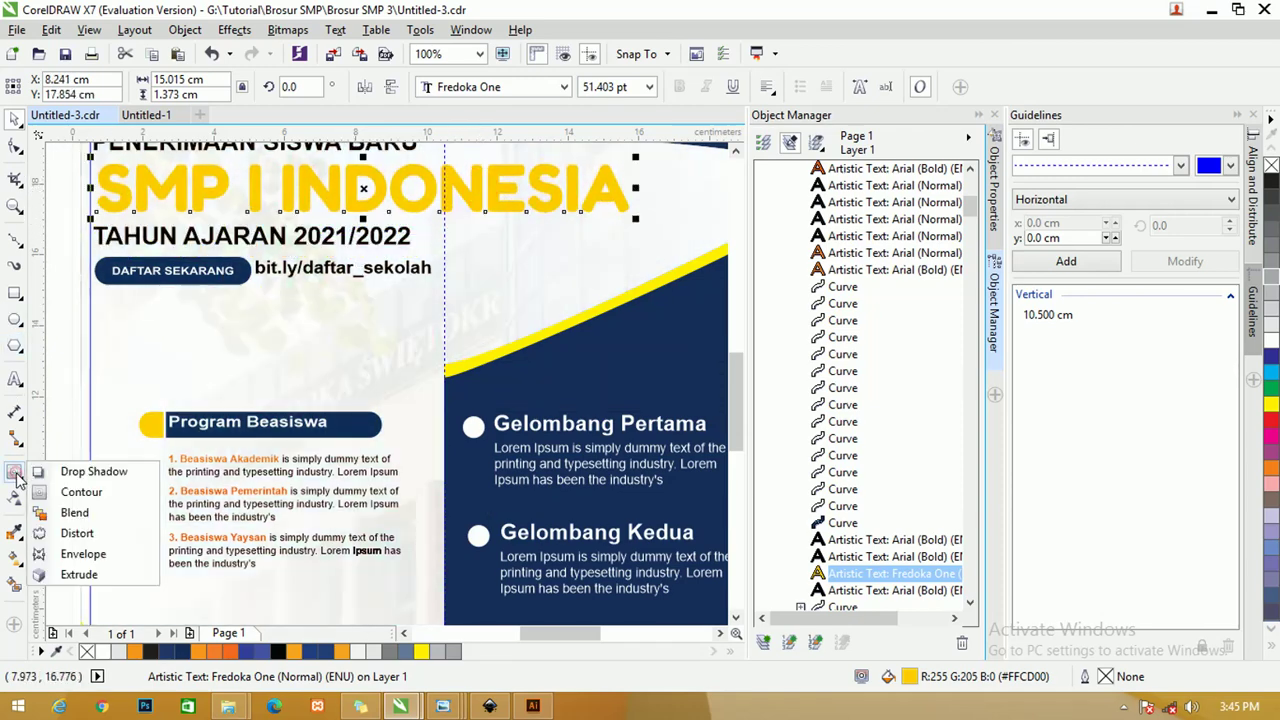
{"action": "left_click", "coordinate": [78, 492]}
{"action": "left_click_drag", "start_coordinate": [208, 168], "coordinate": [208, 168]}
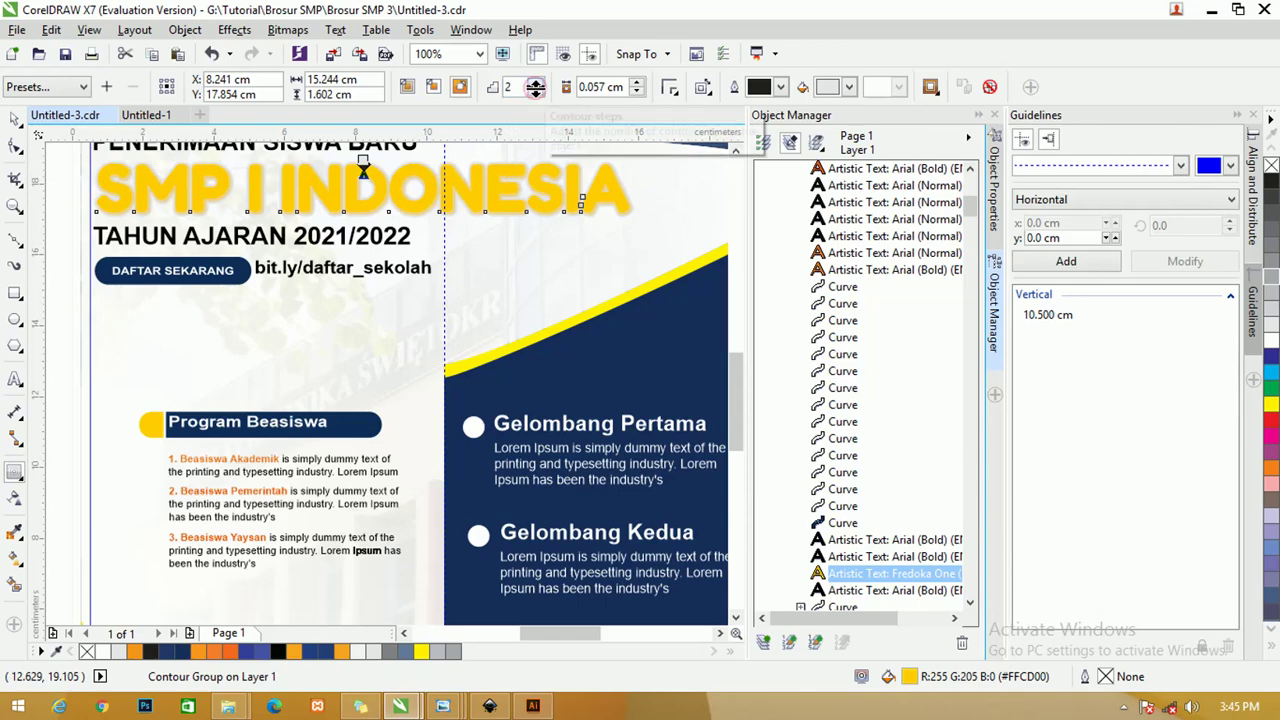
{"action": "left_click", "coordinate": [536, 92]}
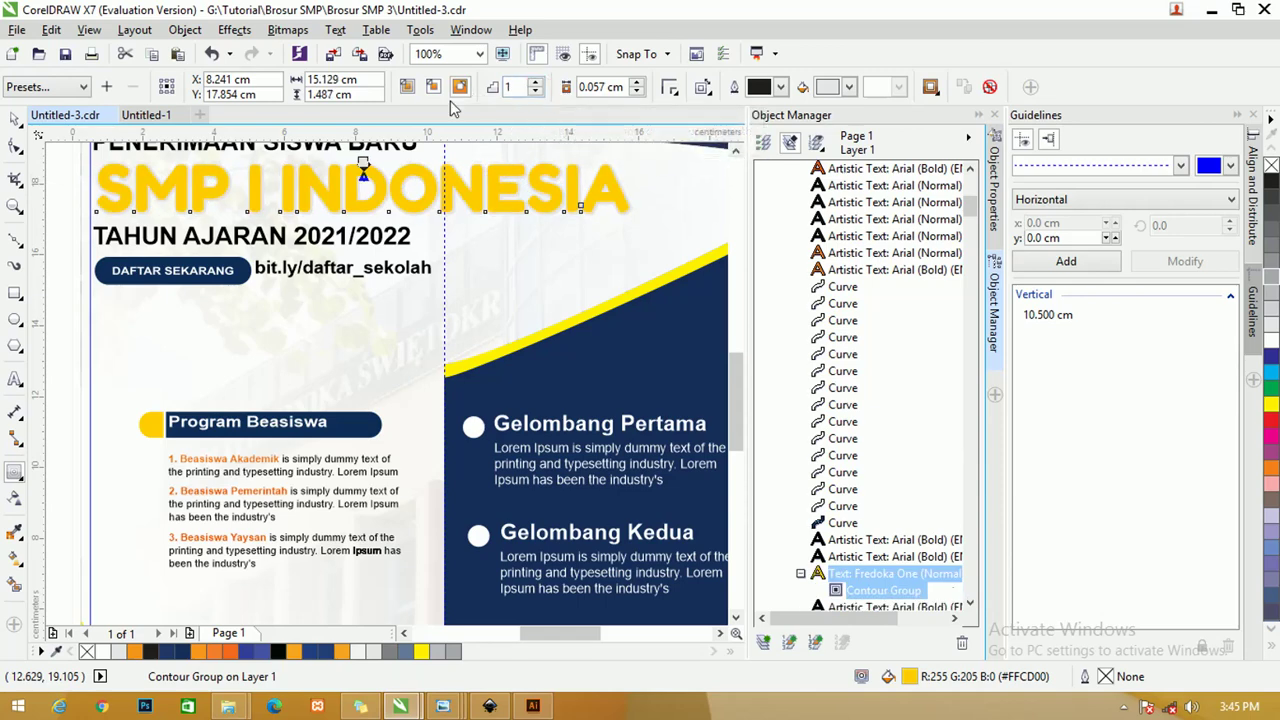
{"action": "left_click", "coordinate": [637, 82]}
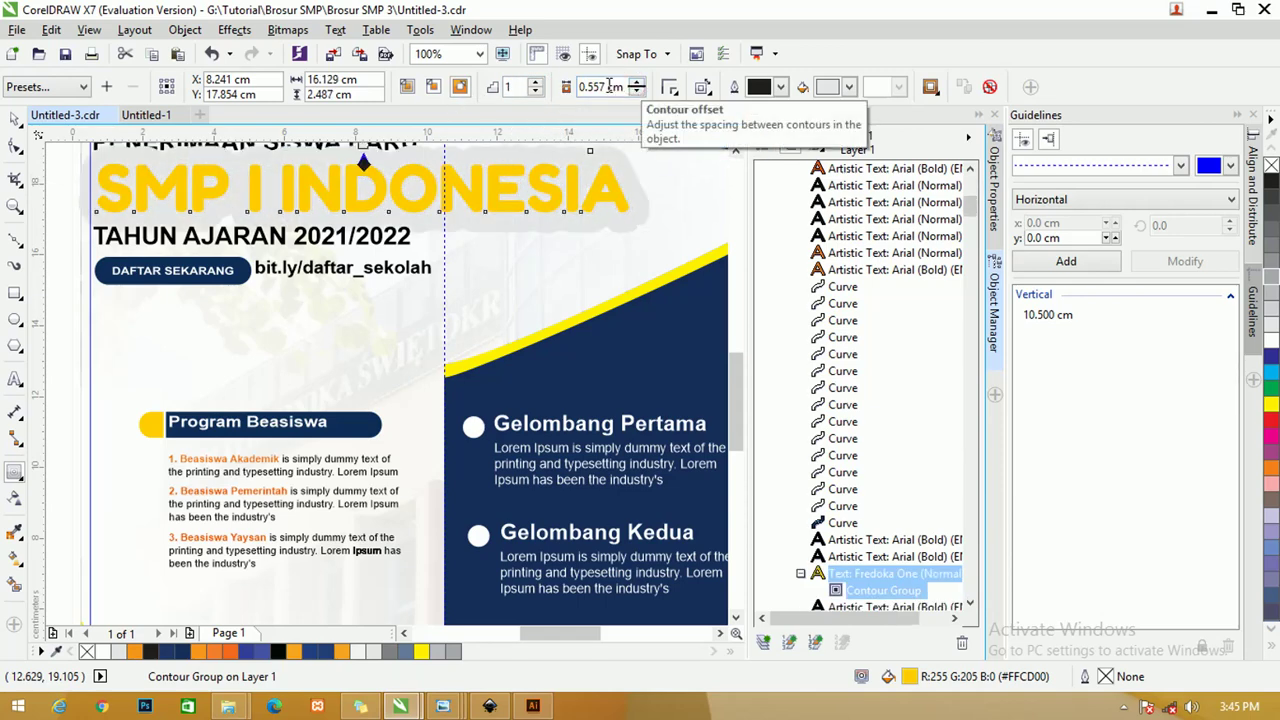
{"action": "double_click", "coordinate": [600, 87]}
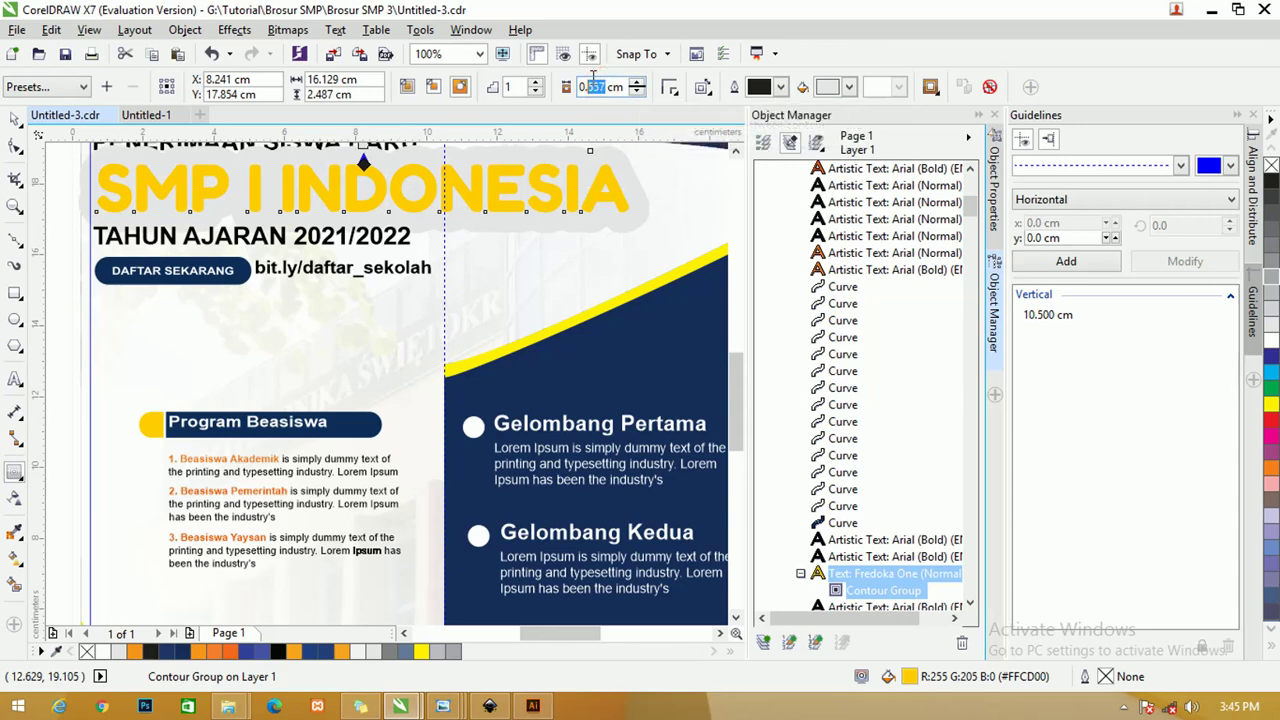
{"action": "type", "text": "0.2"}
{"action": "key", "text": "Return"}
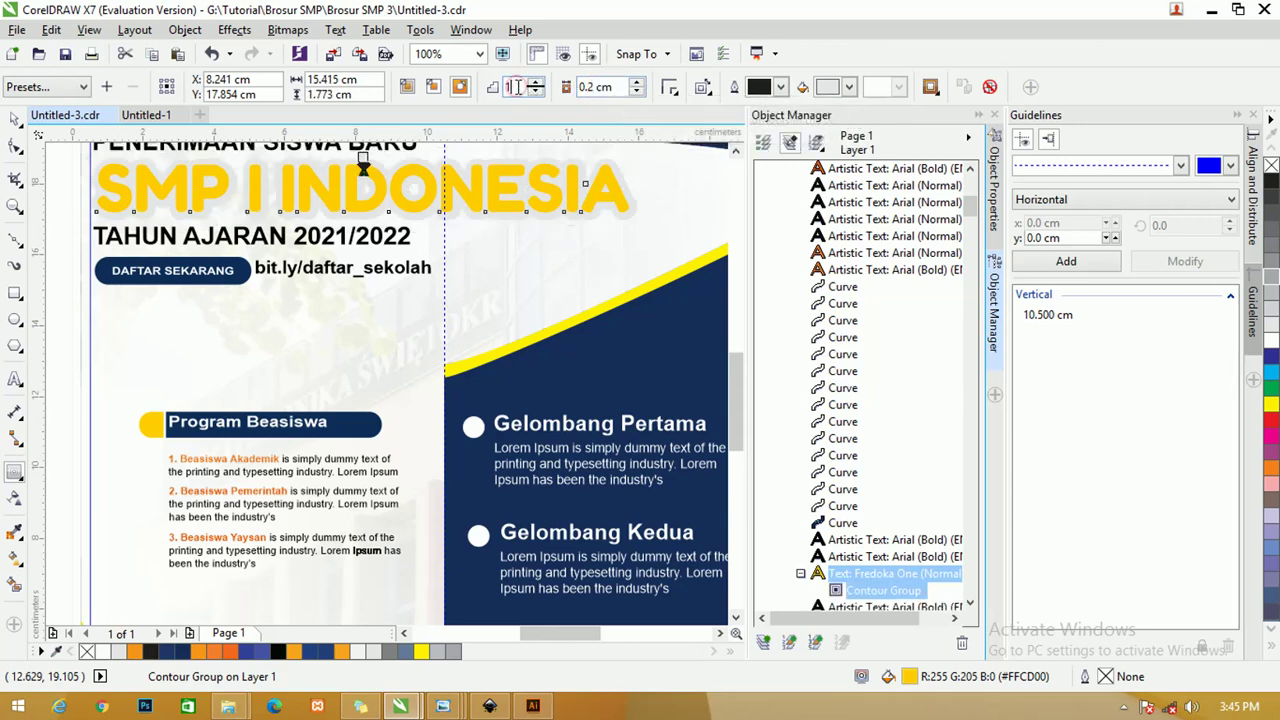
Fill the headline's contour with the navy sampled from the brochure's lower navy area
{"action": "left_click", "coordinate": [851, 89]}
{"action": "left_click", "coordinate": [832, 240]}
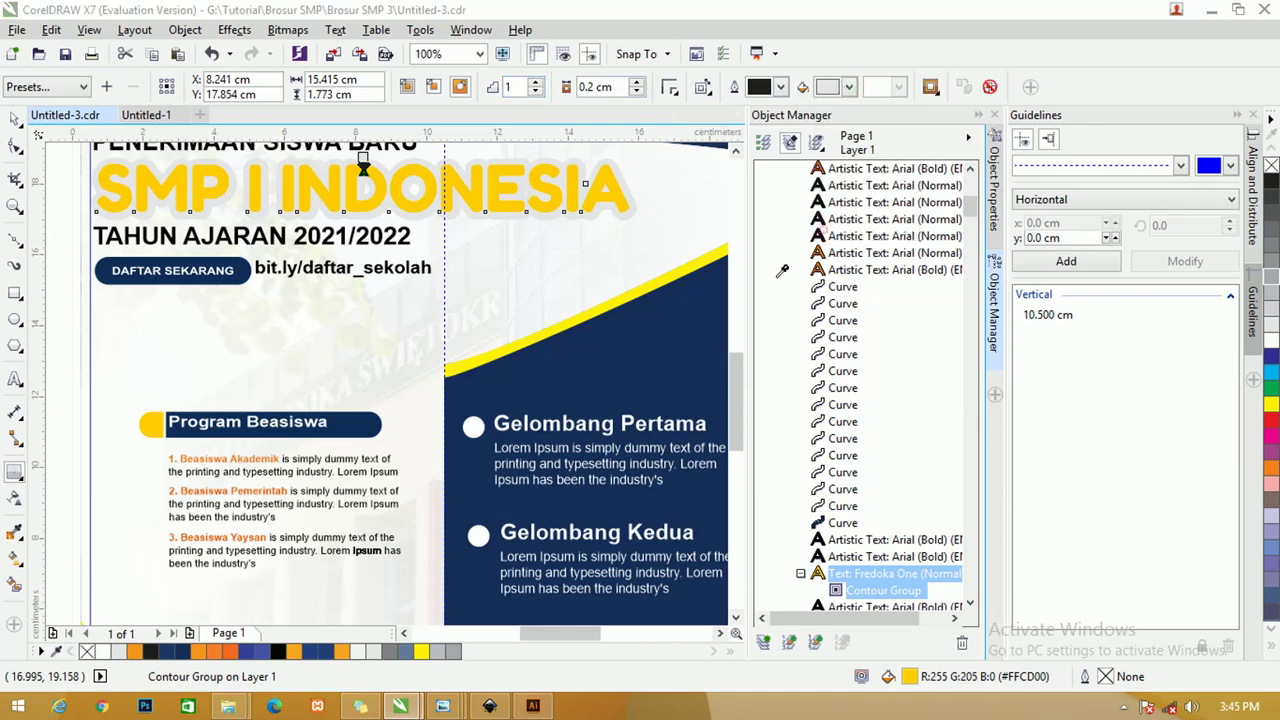
{"action": "left_click", "coordinate": [700, 317]}
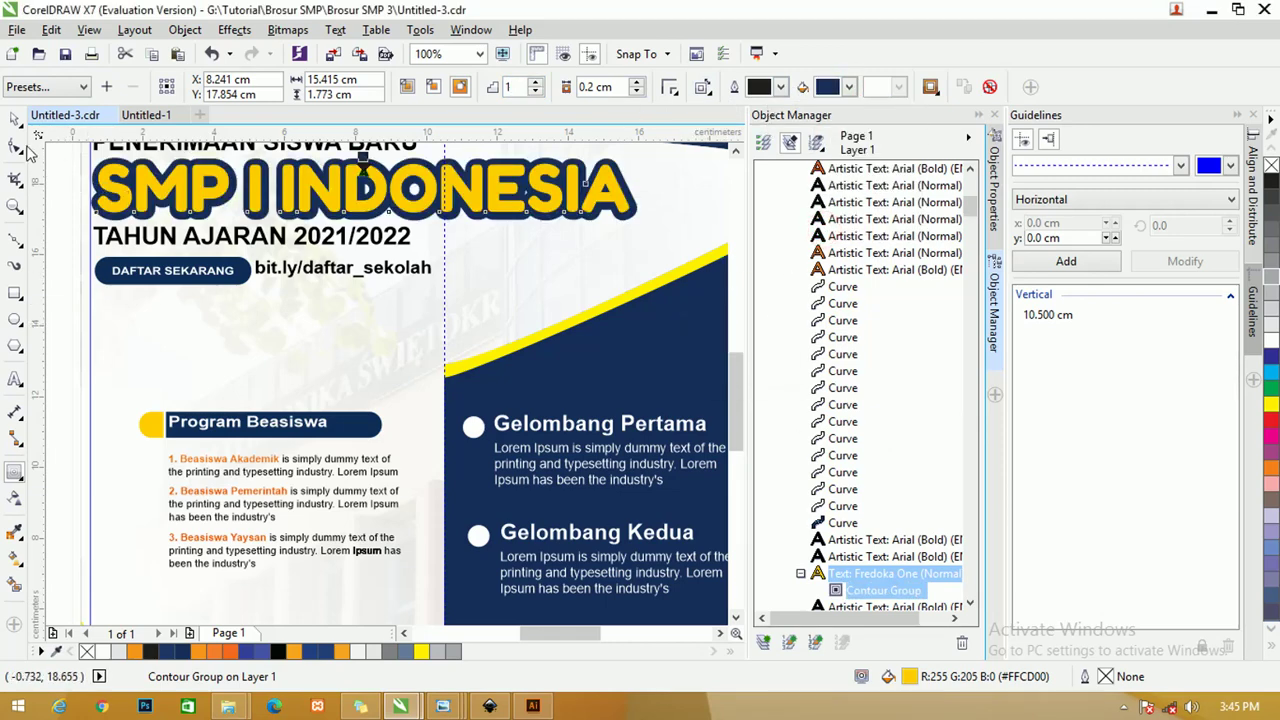
{"action": "left_click", "coordinate": [14, 118]}
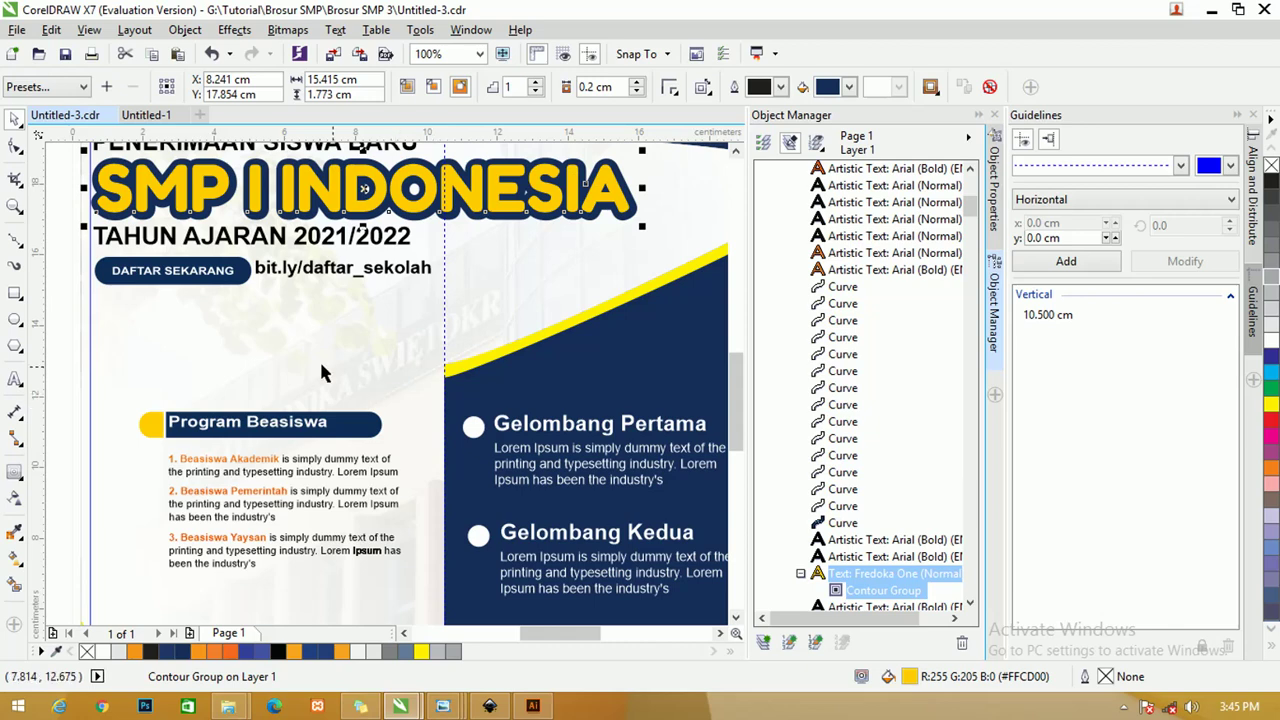
Delete the large grey rectangle beside the brochure page
{"action": "scroll", "coordinate": [129, 321], "scroll_direction": "down", "scroll_amount": 2}
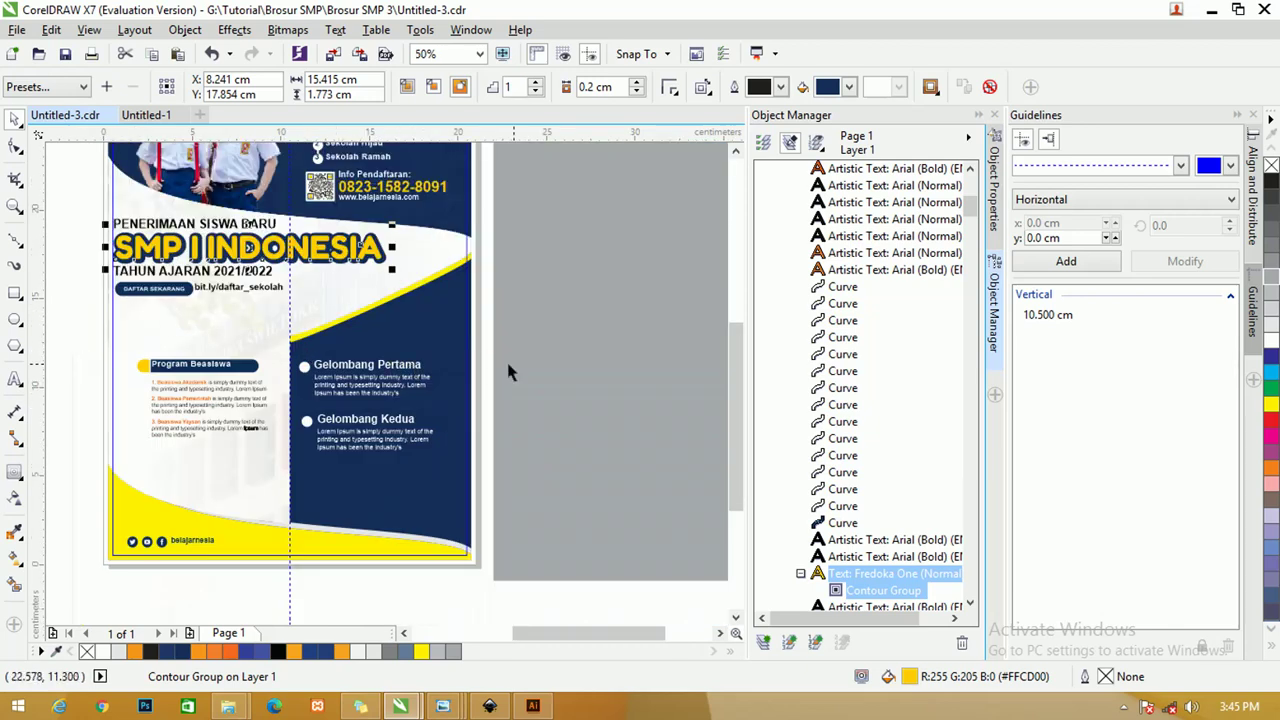
{"action": "left_click", "coordinate": [590, 316]}
{"action": "left_click_drag", "start_coordinate": [730, 398], "coordinate": [730, 362]}
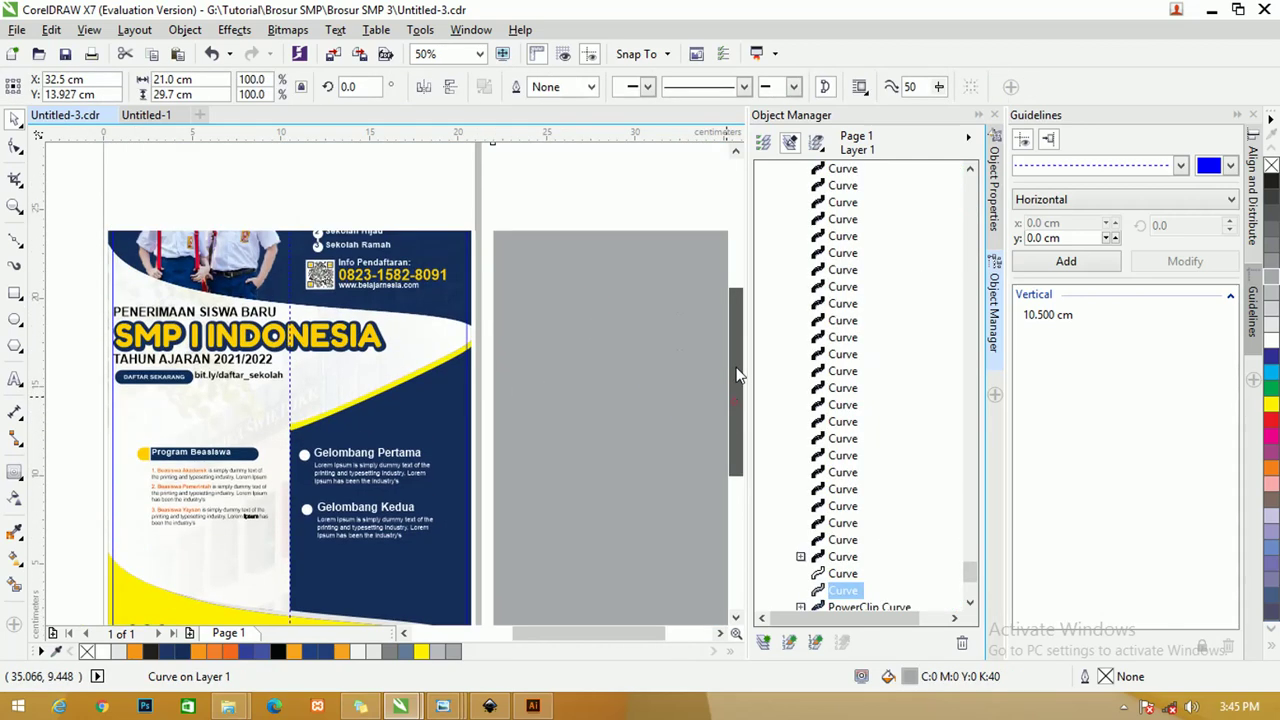
{"action": "left_click", "coordinate": [978, 115]}
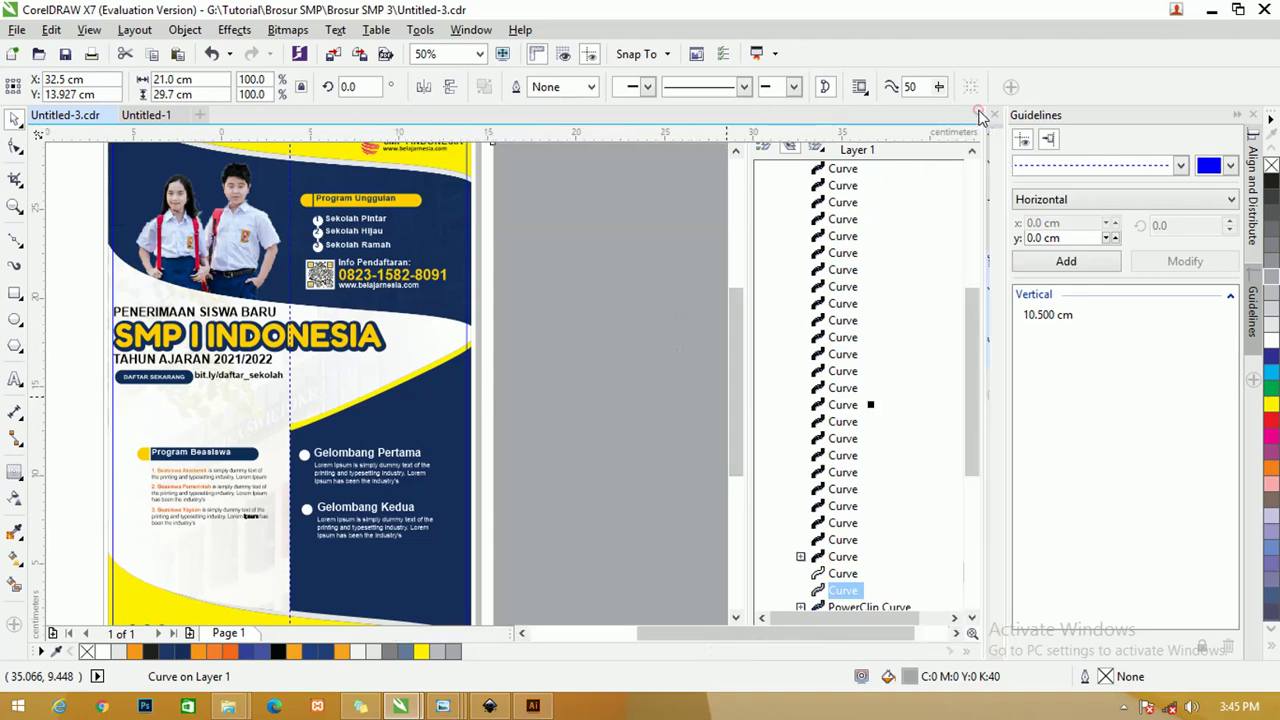
{"action": "key", "text": "Delete"}
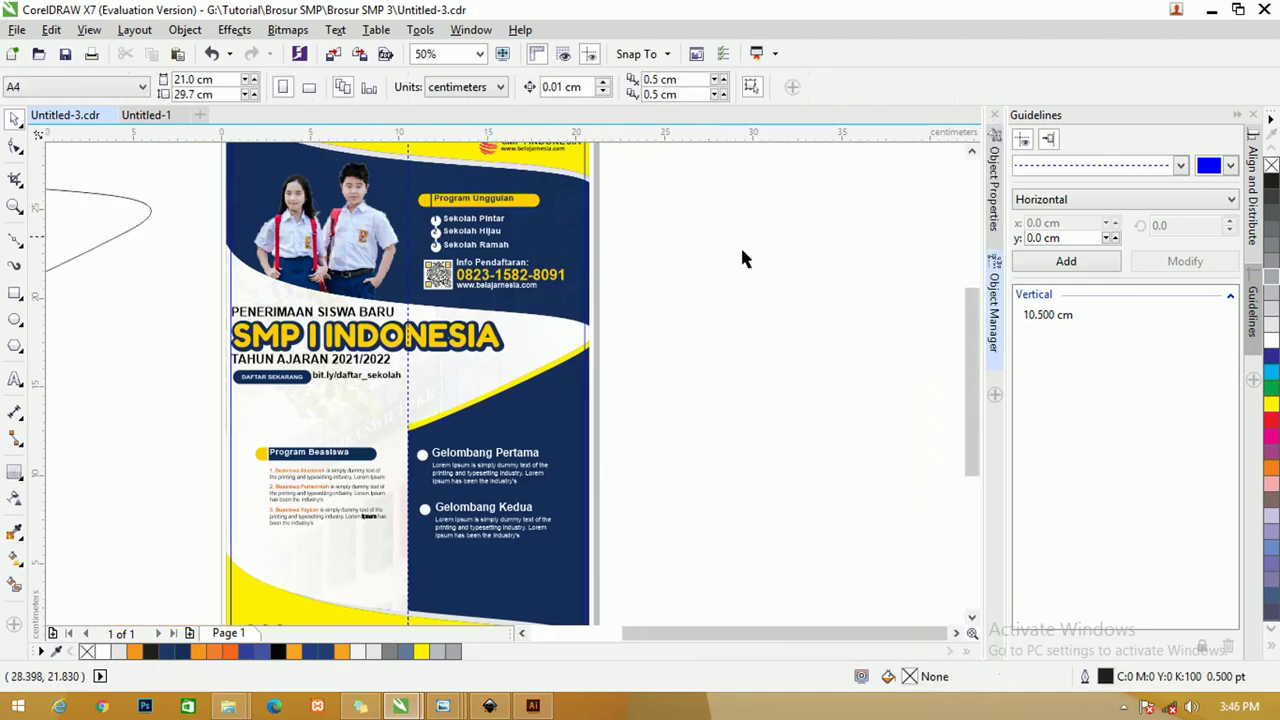
Delete the leftover open wave curve lying outside the page
{"action": "key", "text": "F4"}
{"action": "left_click", "coordinate": [441, 259]}
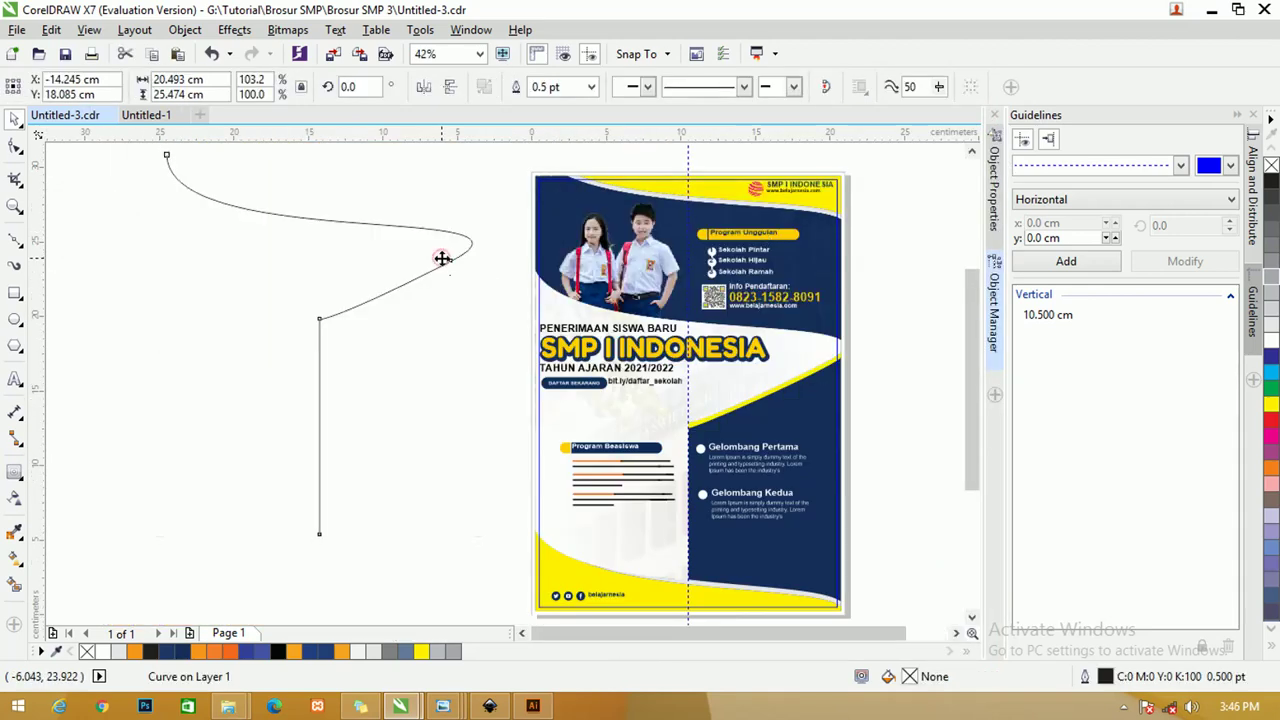
{"action": "key", "text": "Delete"}
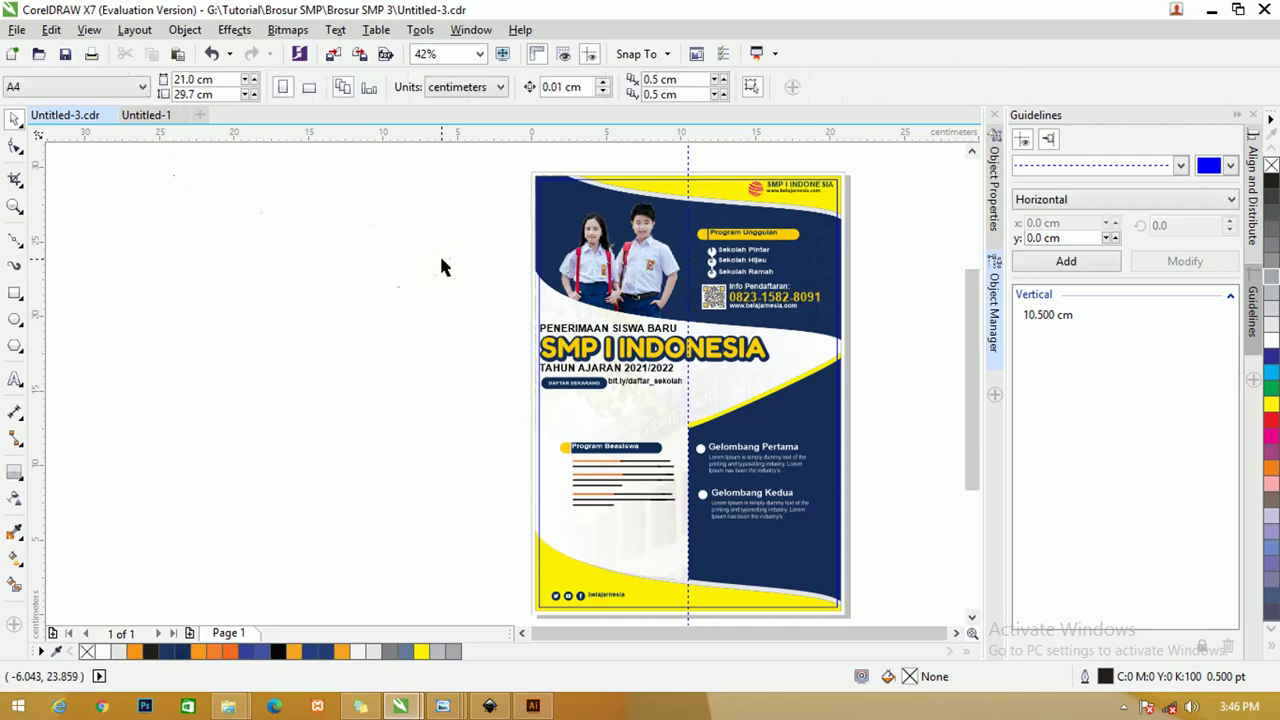
Hide the guidelines of all pages by switching off the visibility of the master page's Guides layer
{"action": "left_click", "coordinate": [991, 296]}
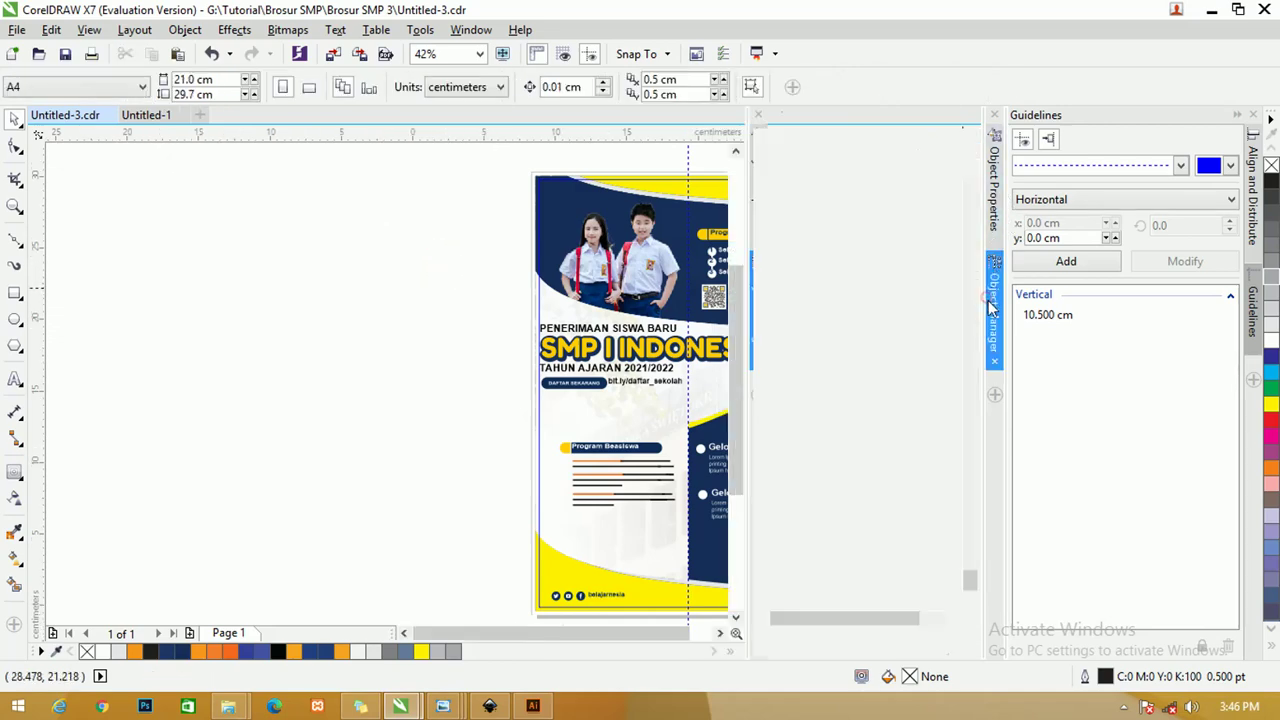
{"action": "scroll", "coordinate": [968, 588], "scroll_direction": "down", "scroll_amount": 2}
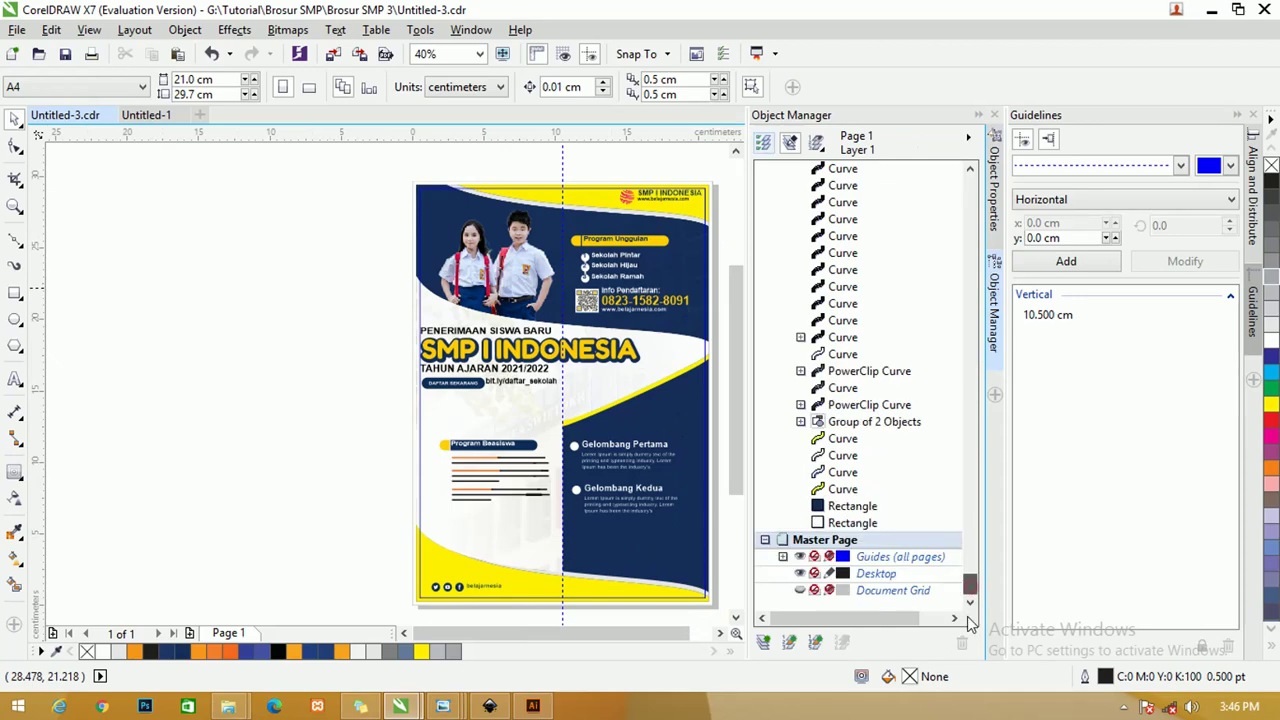
{"action": "left_click", "coordinate": [799, 556]}
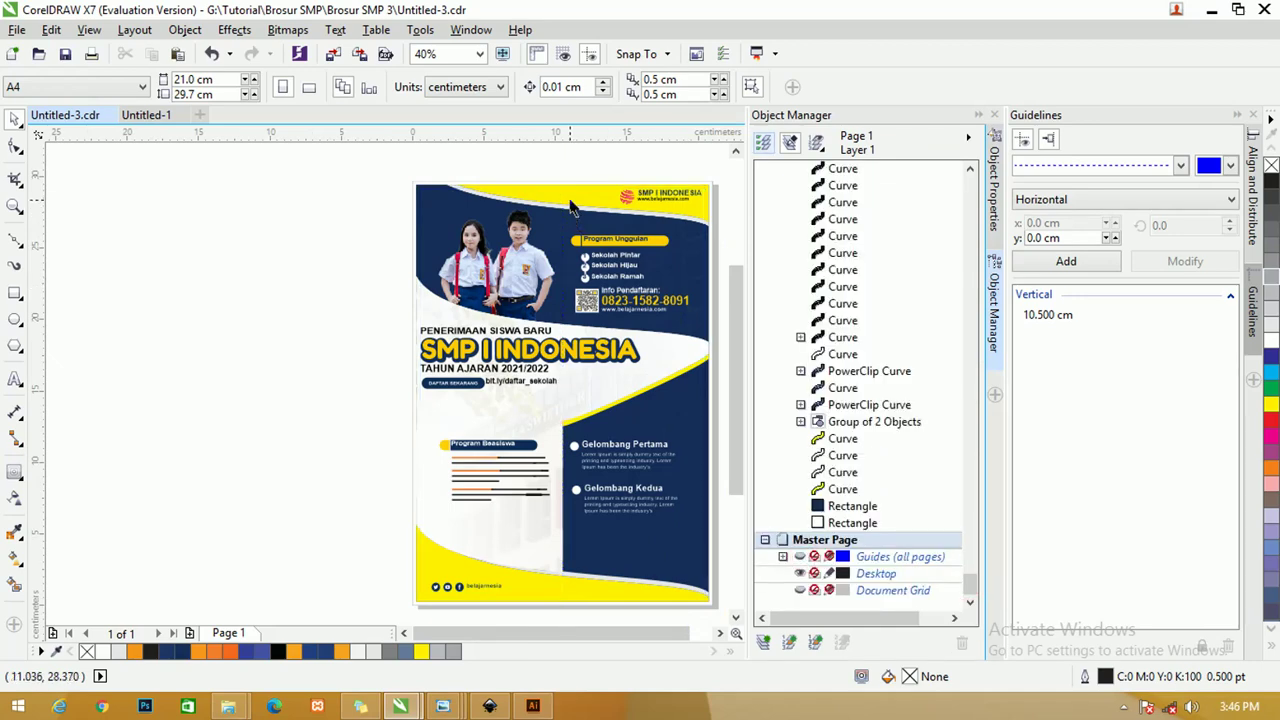
{"action": "key", "text": "shift+F4"}
{"action": "left_click", "coordinate": [977, 114]}
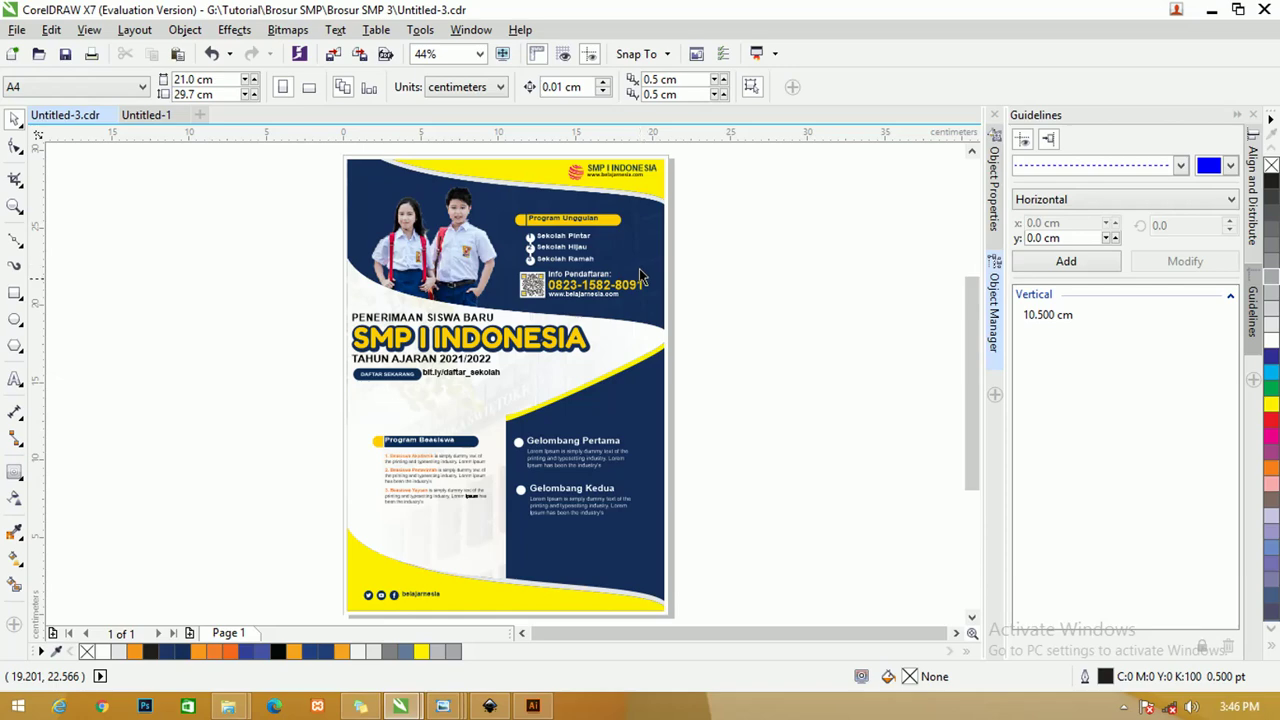
Bring the group with the yellow and grey waves along the brochure's lower edge to the front of the layer
{"action": "scroll", "coordinate": [445, 572], "scroll_direction": "up", "scroll_amount": 5}
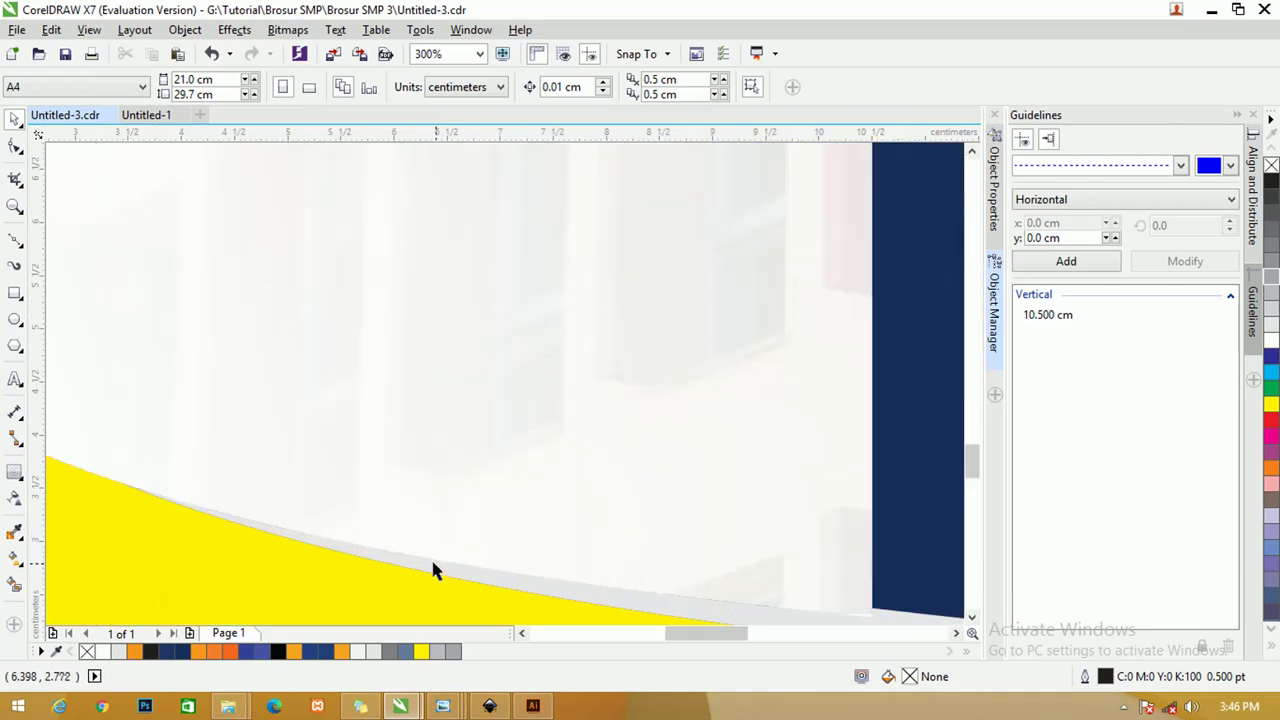
{"action": "scroll", "coordinate": [433, 570], "scroll_direction": "down", "scroll_amount": 4}
{"action": "left_click", "coordinate": [556, 566]}
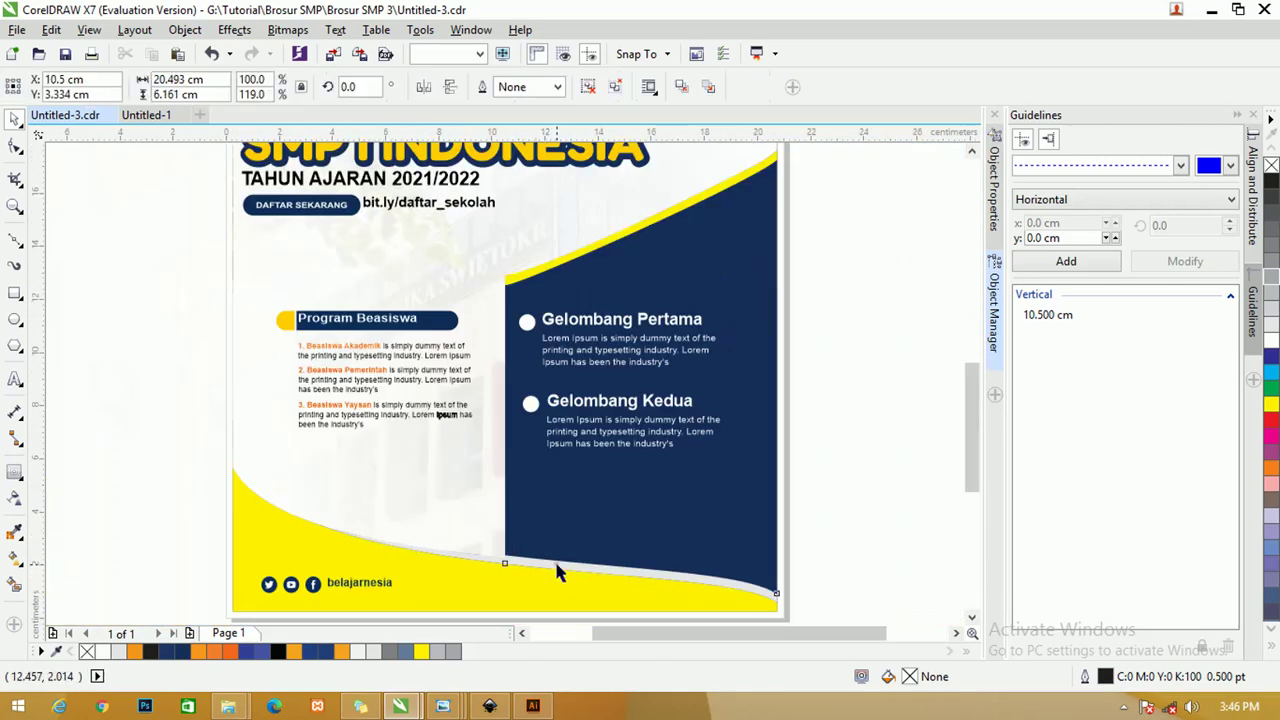
{"action": "key", "text": "shift+Page_Up"}
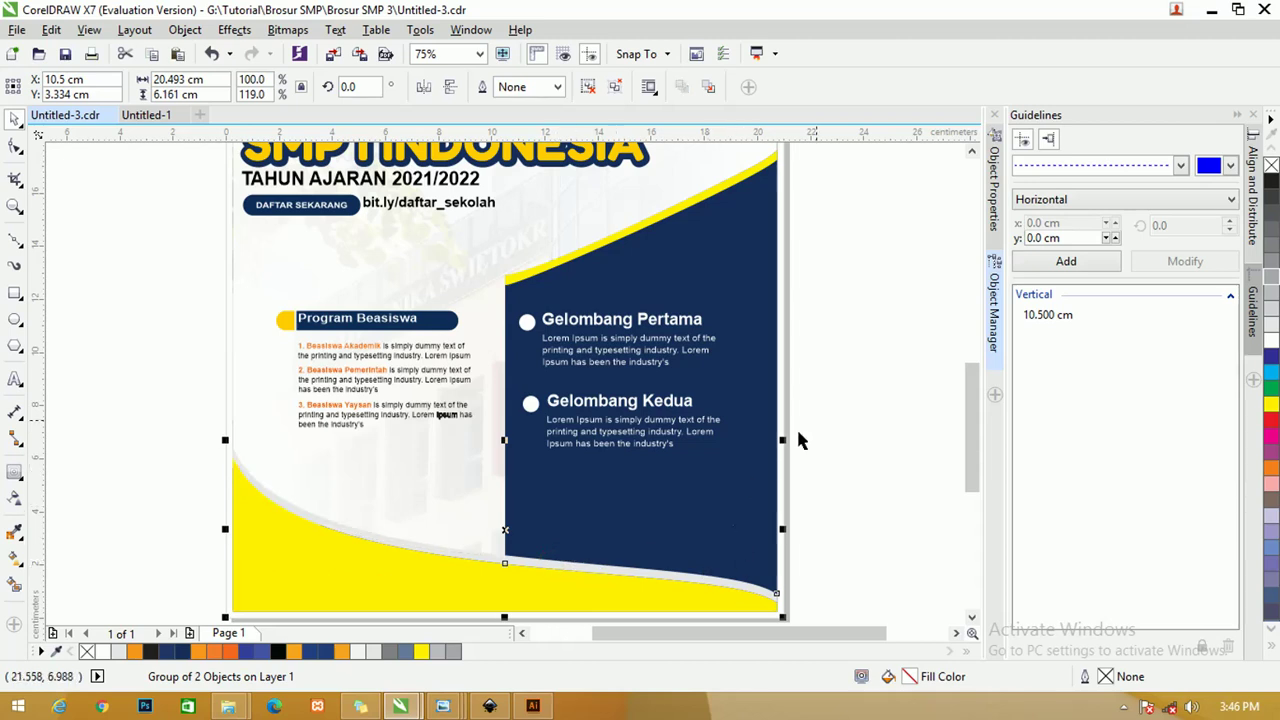
{"action": "left_click", "coordinate": [897, 363]}
Bring the social media icons and the "belajarnesia" text in front of the lower yellow wave
{"action": "scroll", "coordinate": [390, 390], "scroll_direction": "down", "scroll_amount": 2}
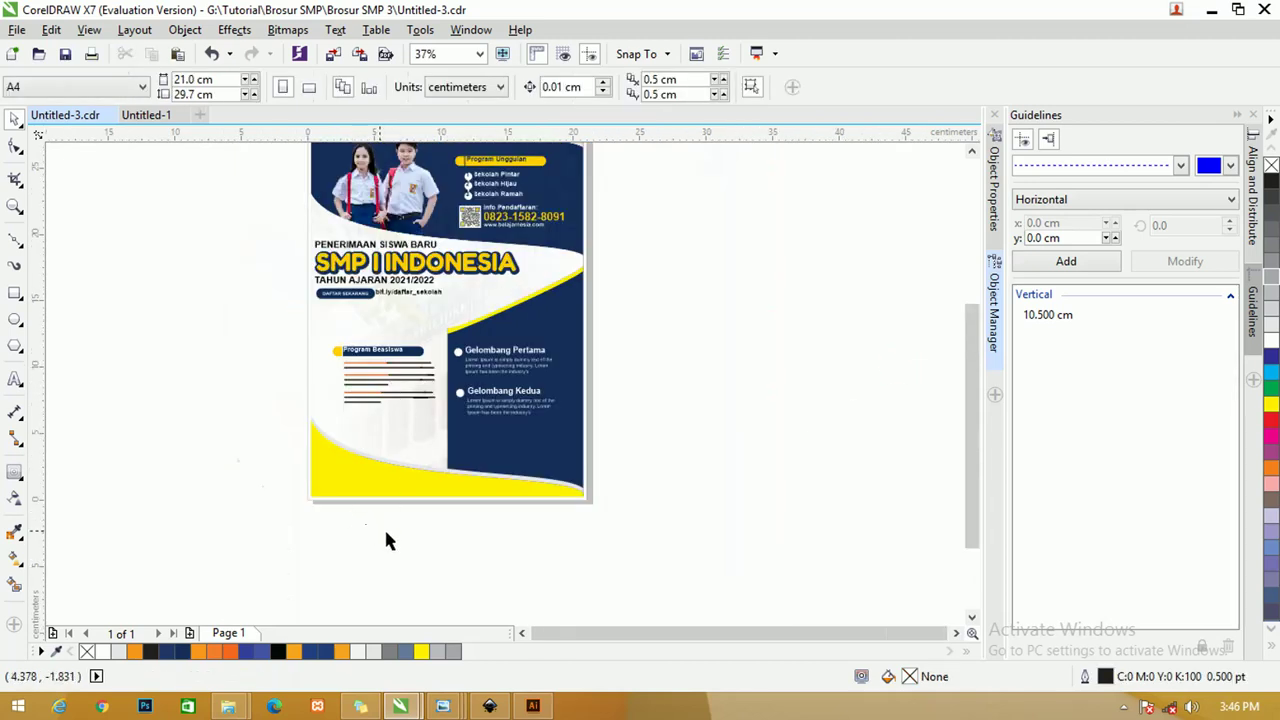
{"action": "left_click_drag", "start_coordinate": [405, 540], "coordinate": [260, 458]}
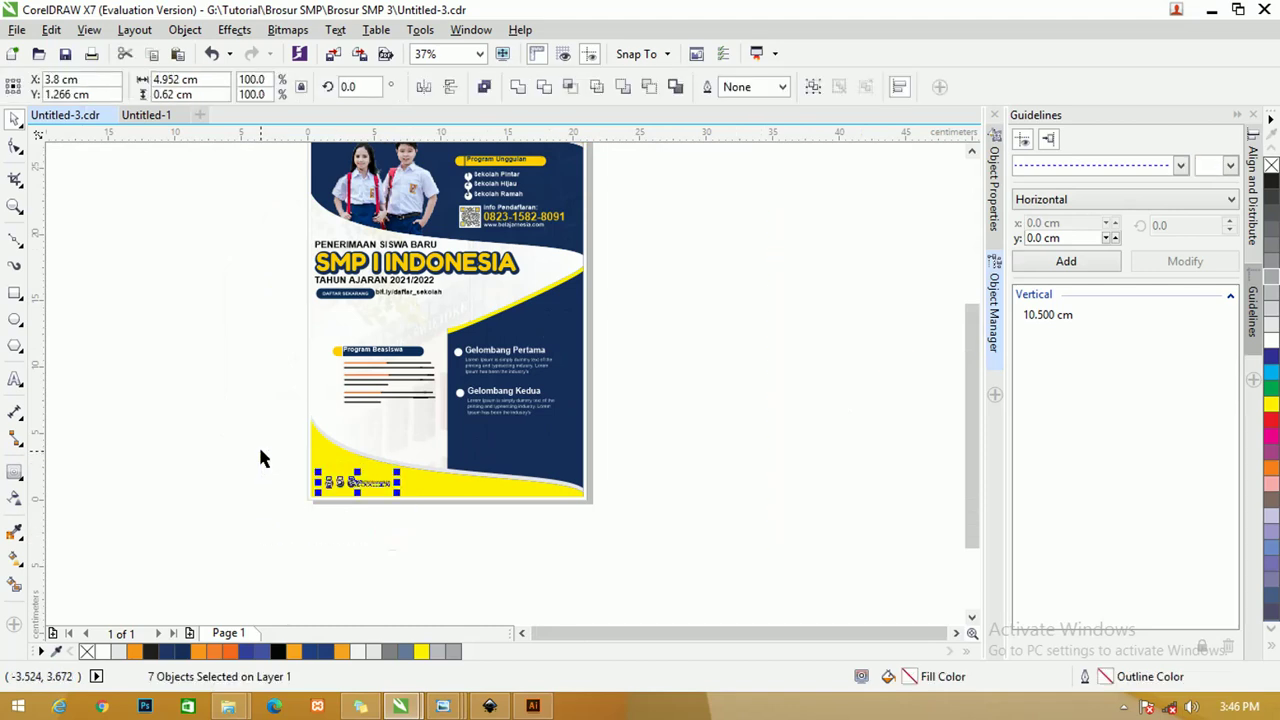
{"action": "left_click", "coordinate": [729, 414]}
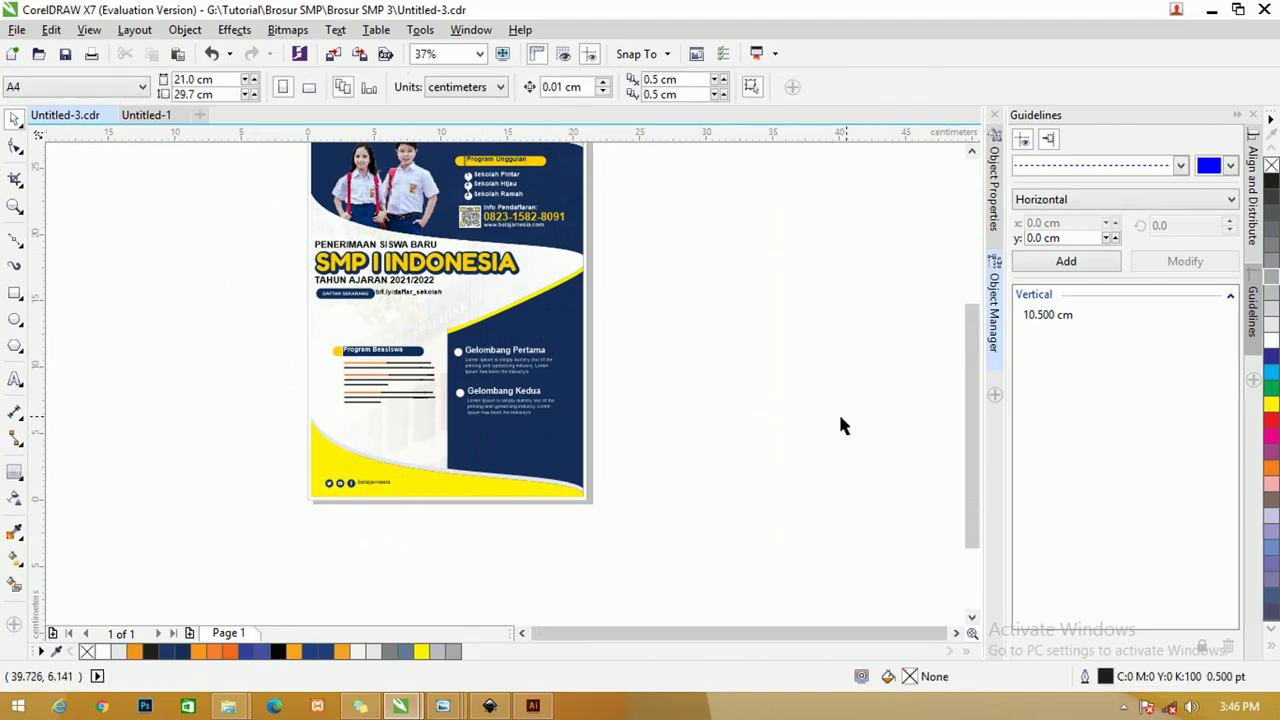
{"action": "left_click_drag", "start_coordinate": [968, 411], "coordinate": [969, 375]}
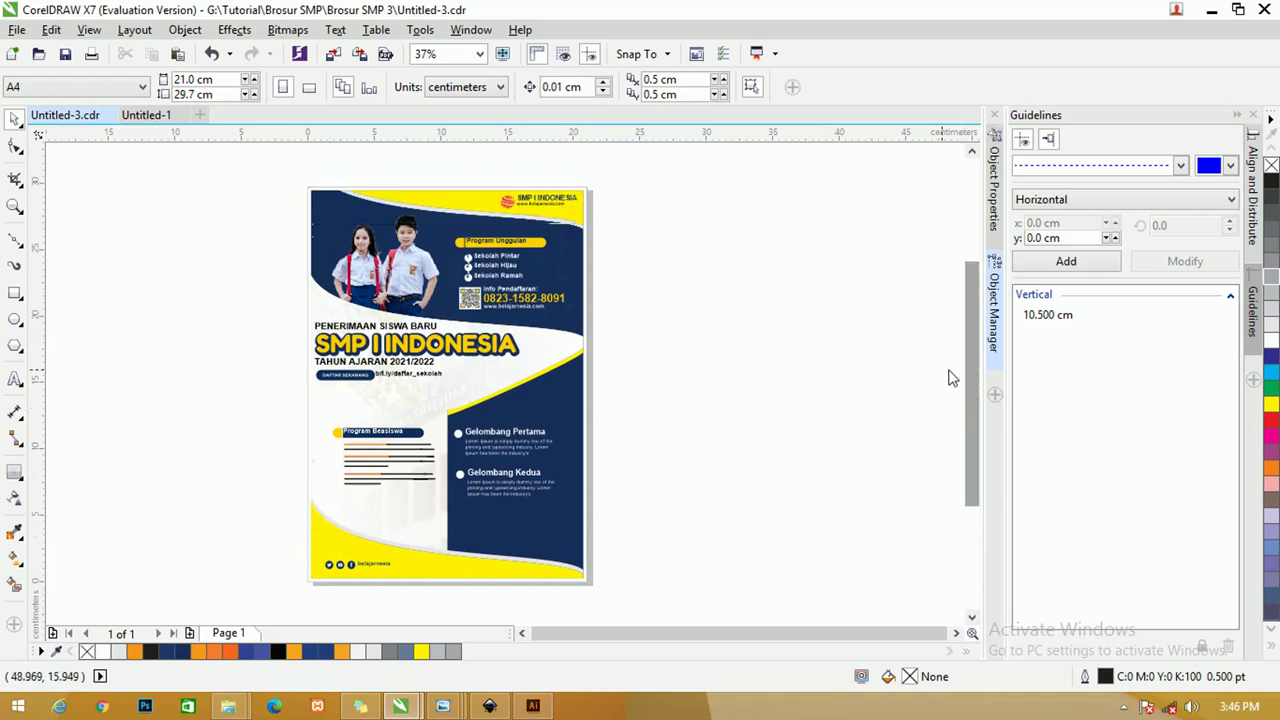
{"action": "key", "text": "z"}
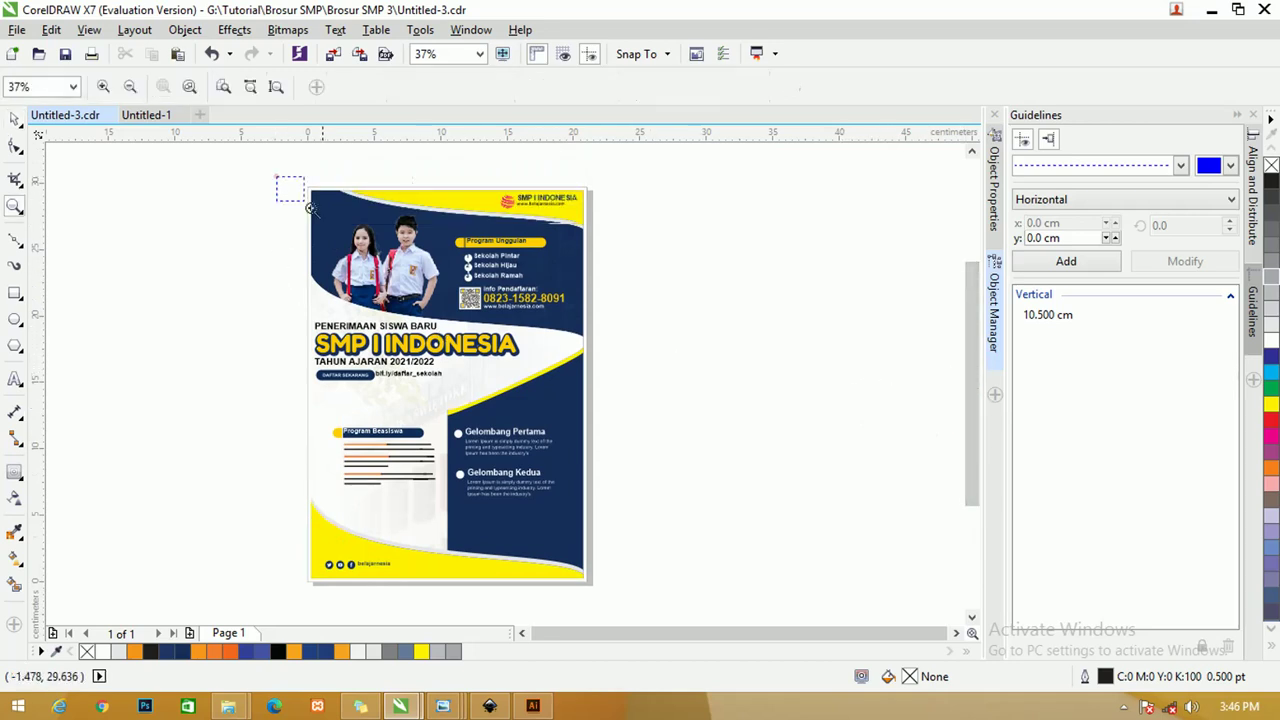
{"action": "left_click_drag", "start_coordinate": [277, 177], "coordinate": [691, 594]}
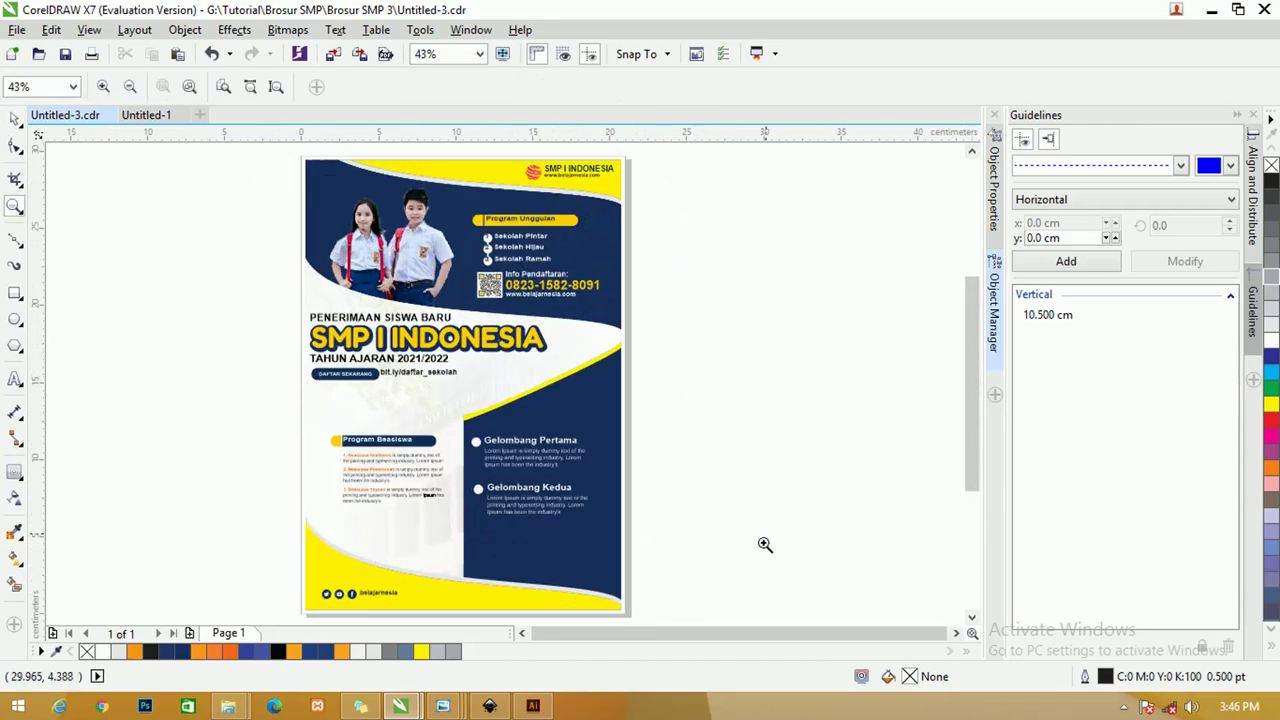
{"action": "left_click_drag", "start_coordinate": [975, 392], "coordinate": [975, 389]}
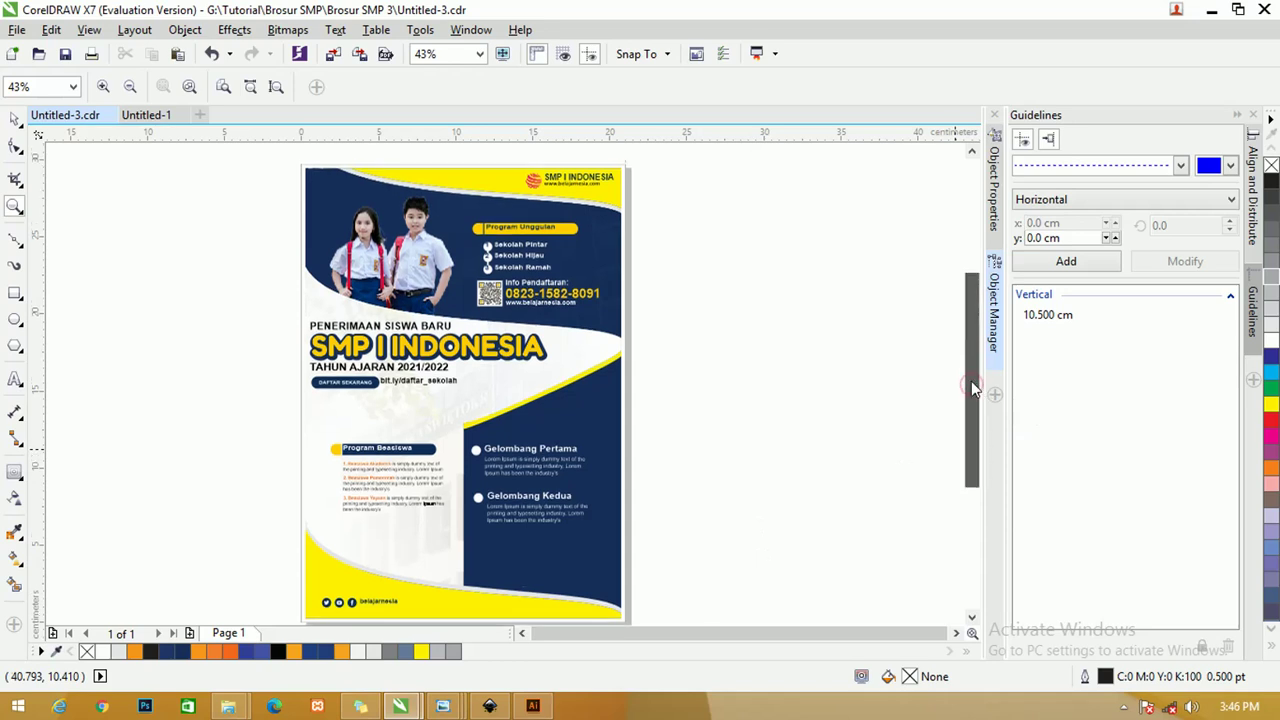